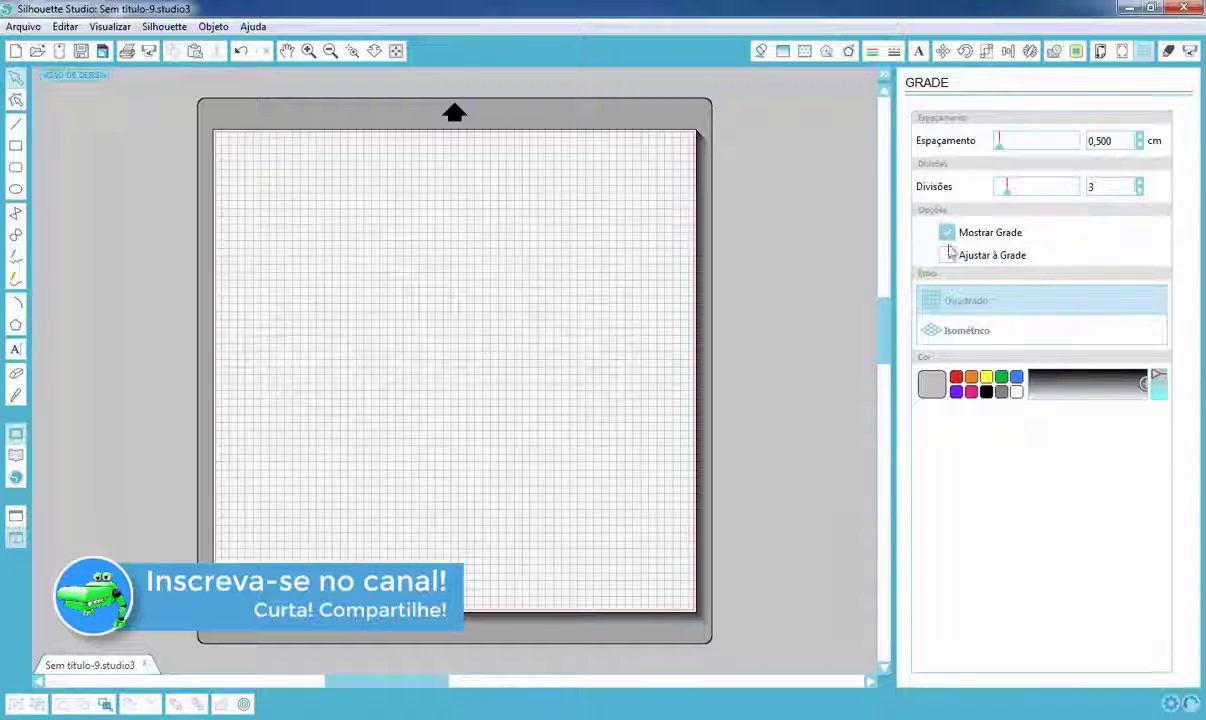
# Step: Enable snapping to the grid and draw a rectangle about 2.8 cm wide and 6.3 cm high in the page's upper-left area
pyautogui.click(948, 256)
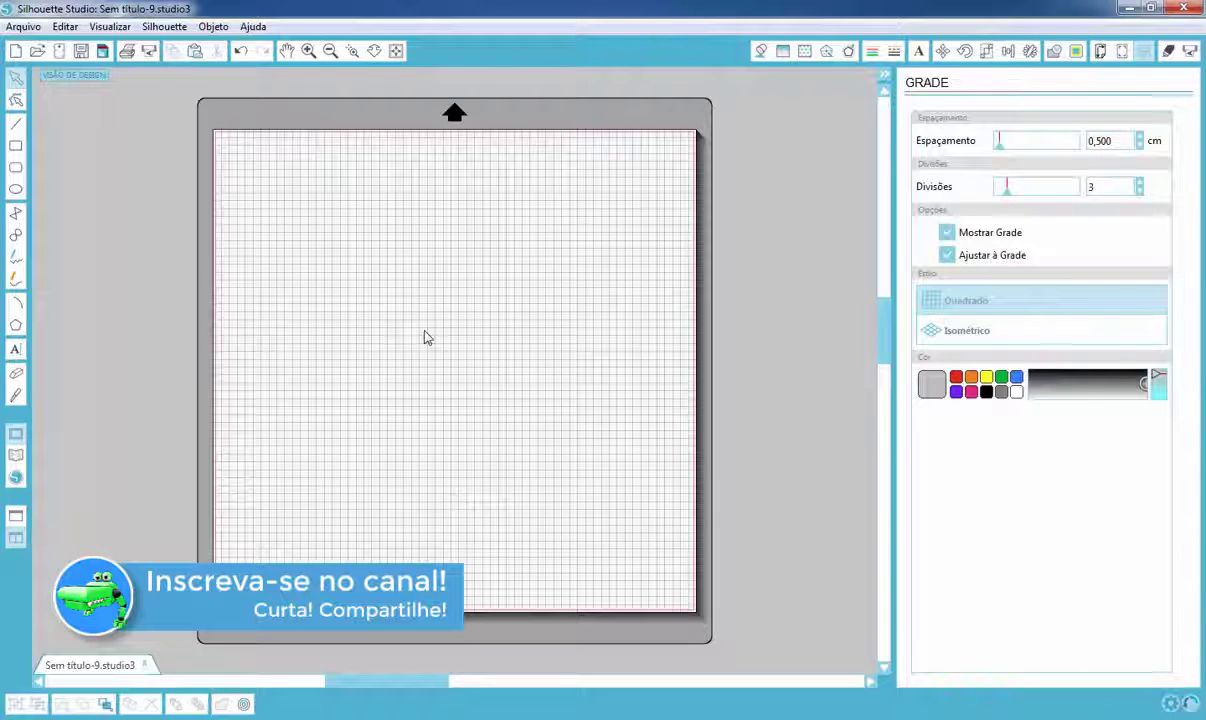
pyautogui.click(16, 147)
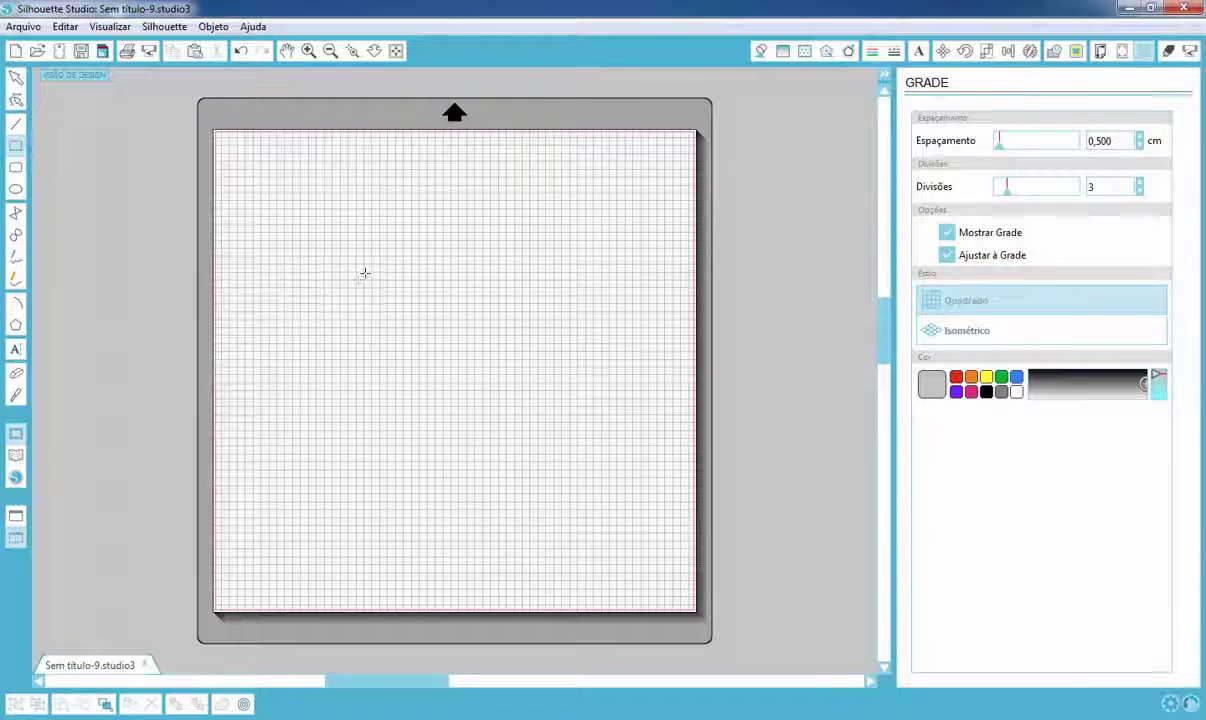
pyautogui.moveTo(332, 242); pyautogui.dragTo(376, 343)
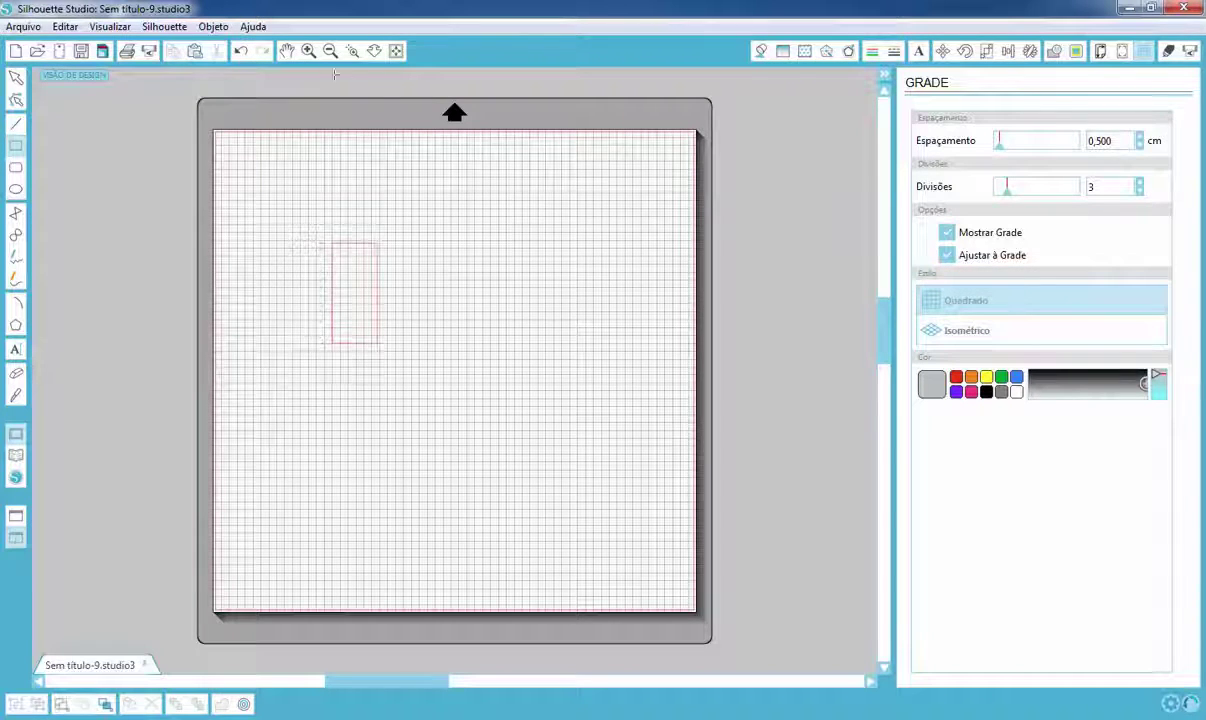
pyautogui.click(309, 51)
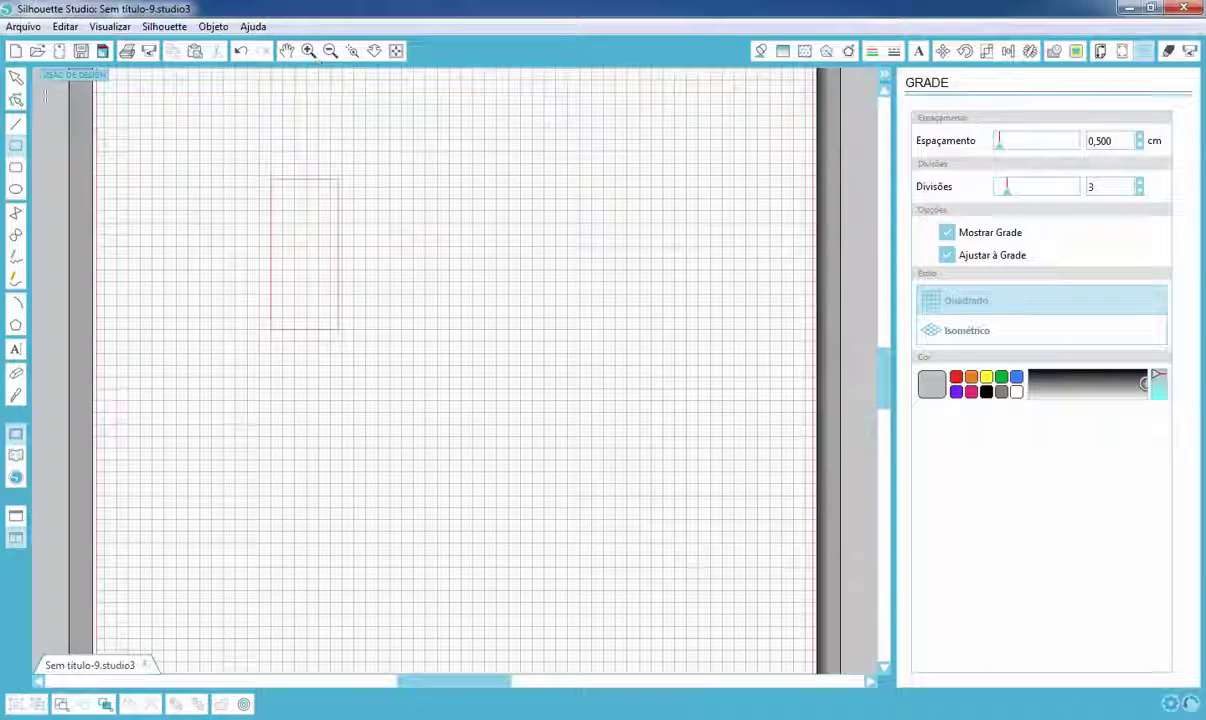
# Step: Stretch the rectangle's width and height to make a 7.167 cm square and display its exact dimensions
pyautogui.click(17, 82)
pyautogui.moveTo(344, 285); pyautogui.dragTo(339, 271)
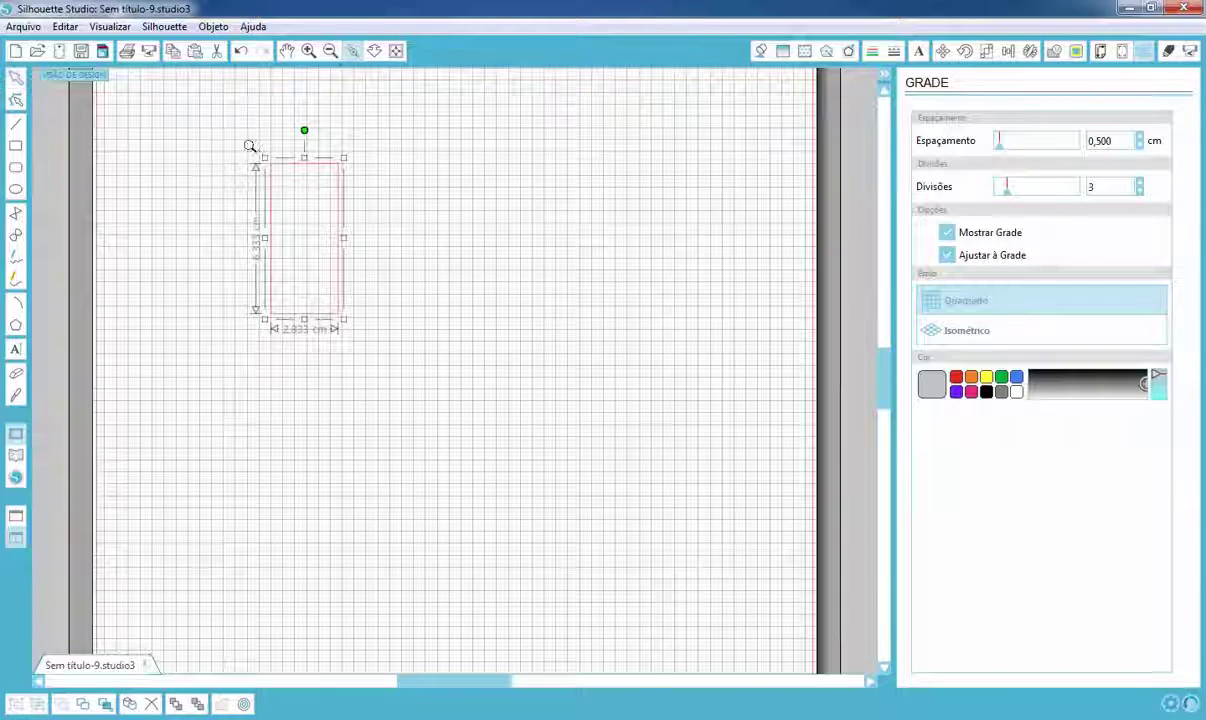
pyautogui.moveTo(250, 146); pyautogui.dragTo(452, 362)
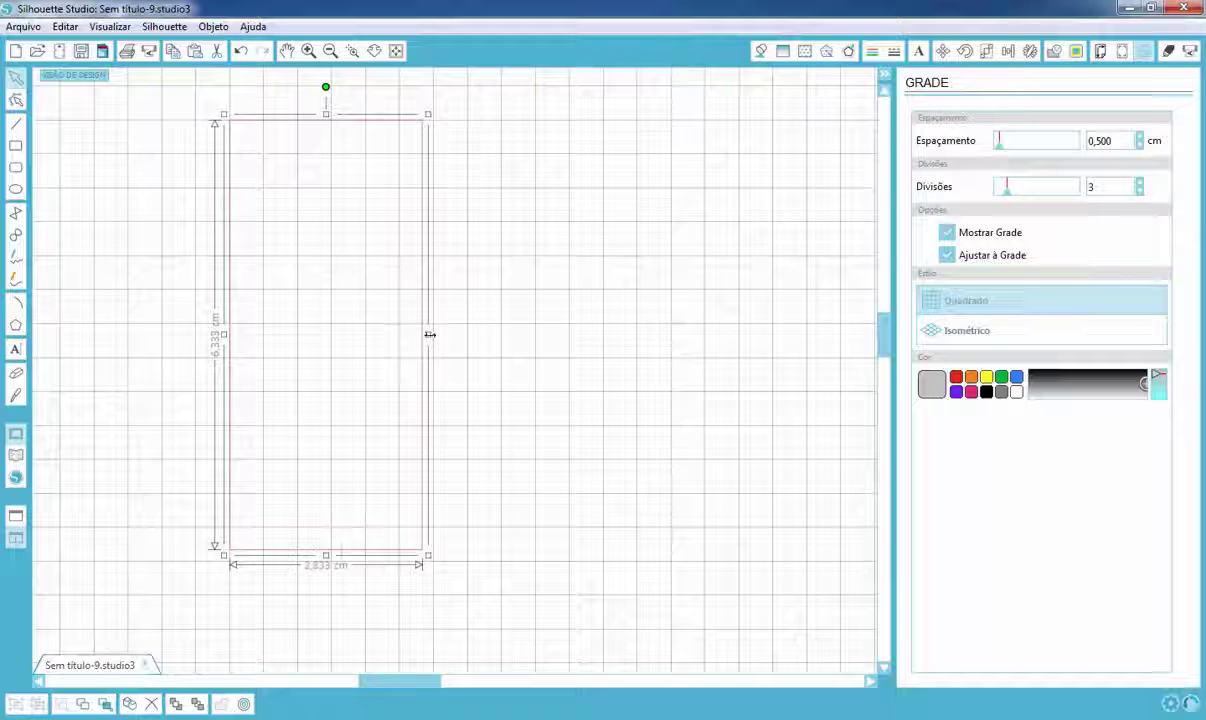
pyautogui.moveTo(429, 335); pyautogui.dragTo(727, 345)
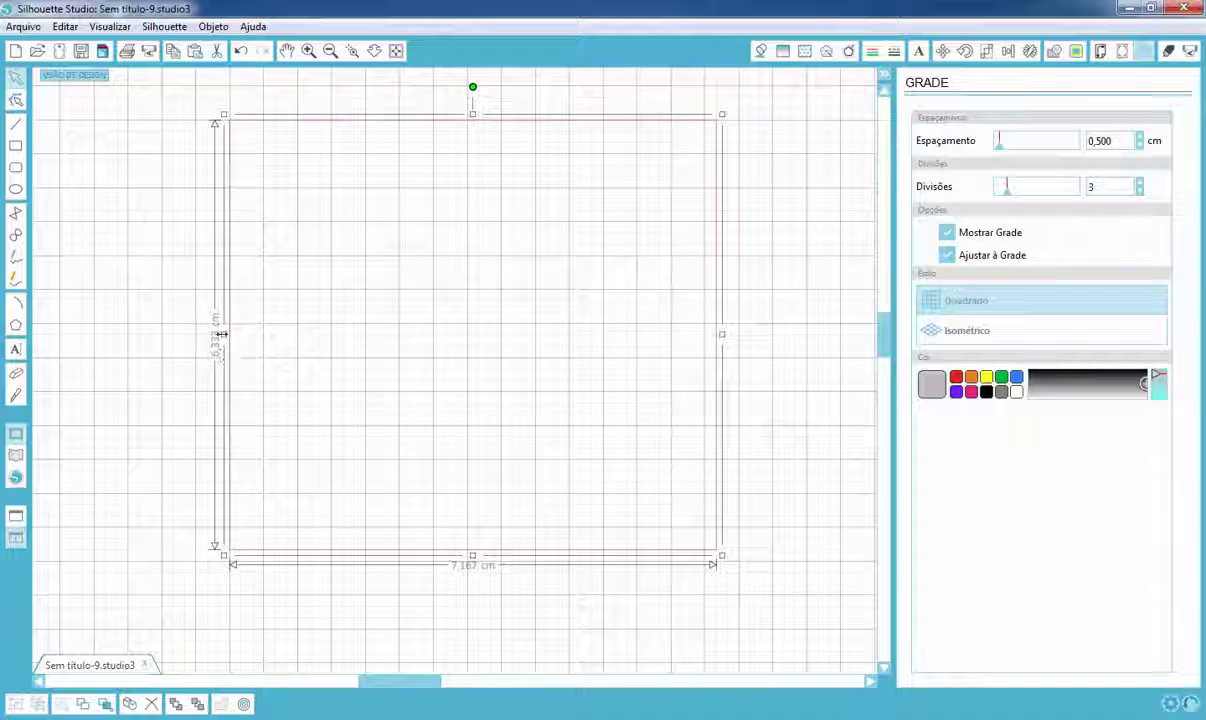
pyautogui.moveTo(578, 240); pyautogui.dragTo(626, 382)
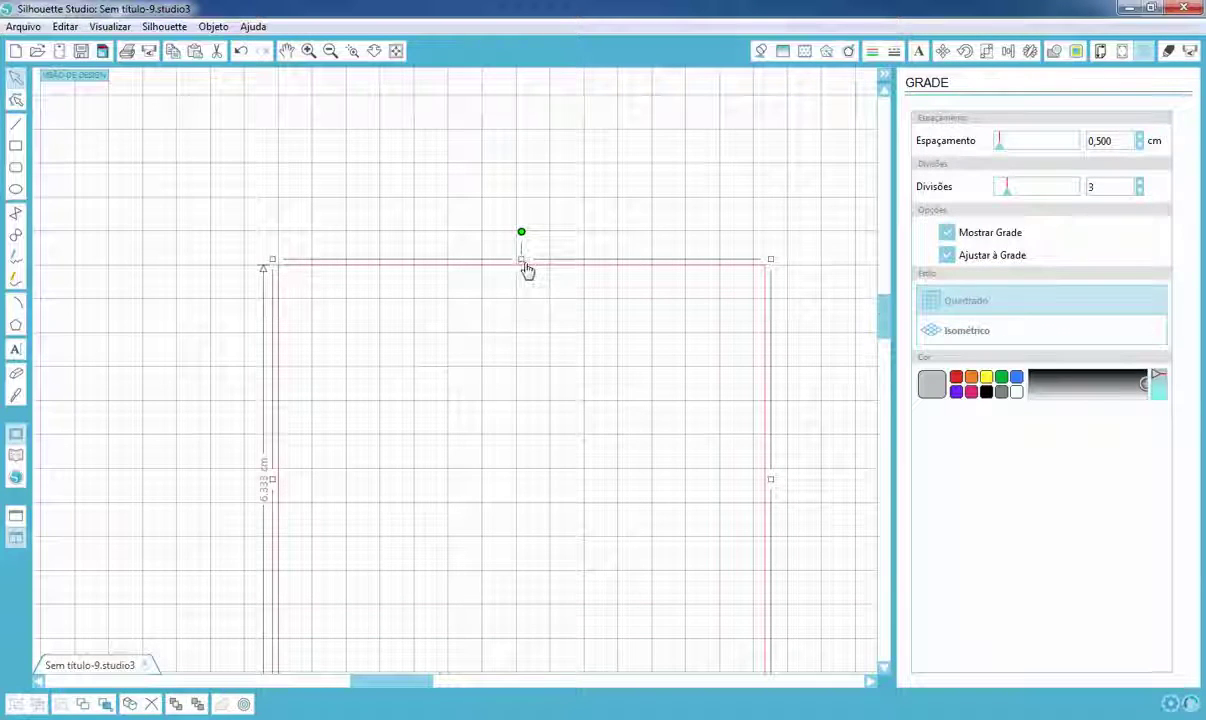
pyautogui.moveTo(521, 258); pyautogui.dragTo(531, 207)
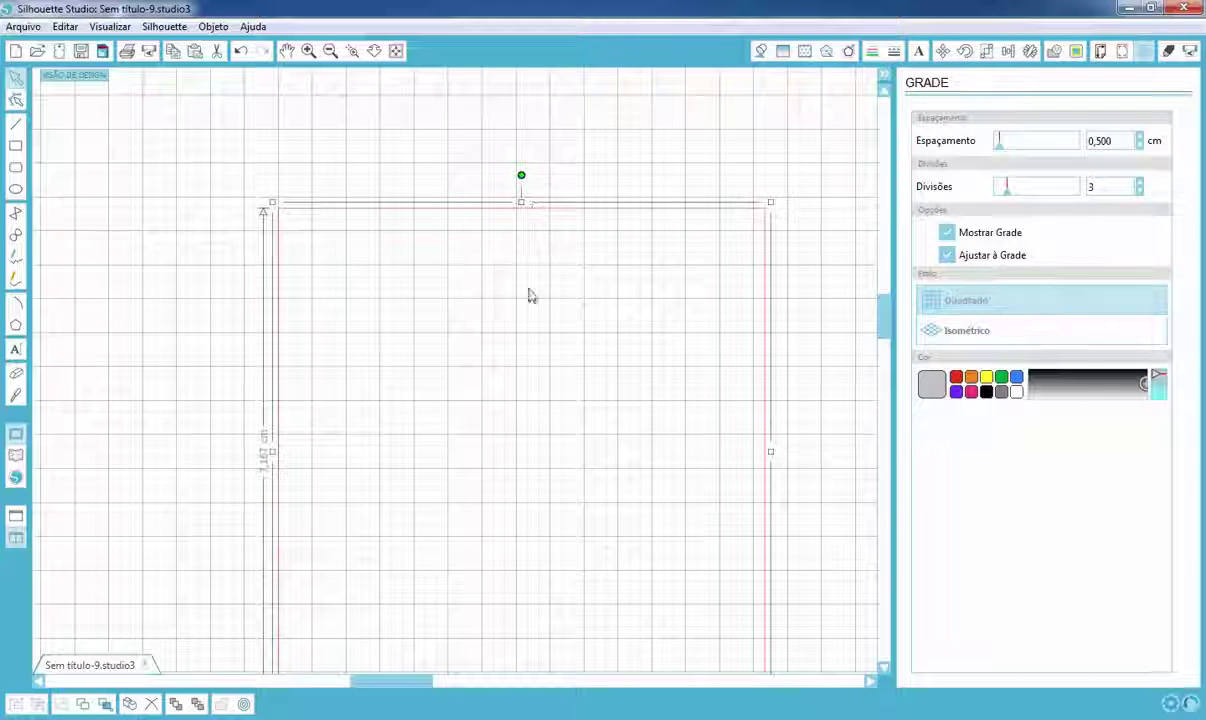
pyautogui.click(328, 50)
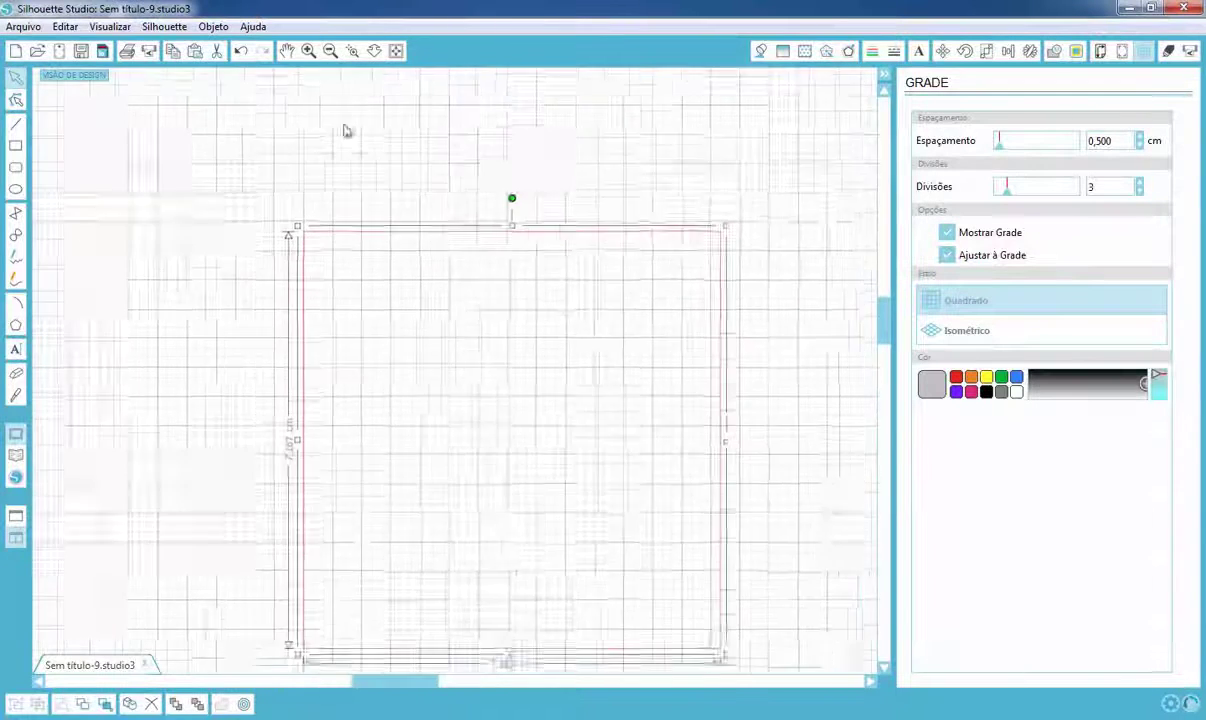
pyautogui.click(986, 50)
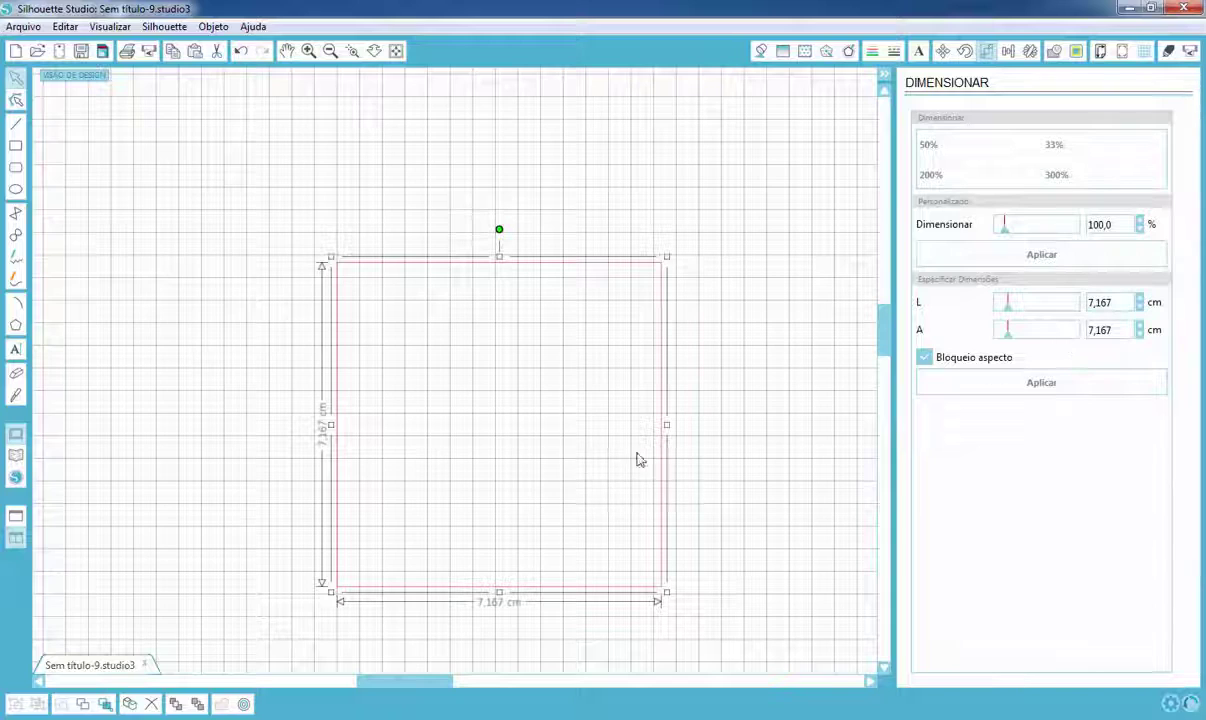
# Step: Duplicate the square directly to its right and narrow the copy to 3.5 cm as a side panel
pyautogui.press('space')
pyautogui.moveTo(660, 461); pyautogui.dragTo(553, 400)
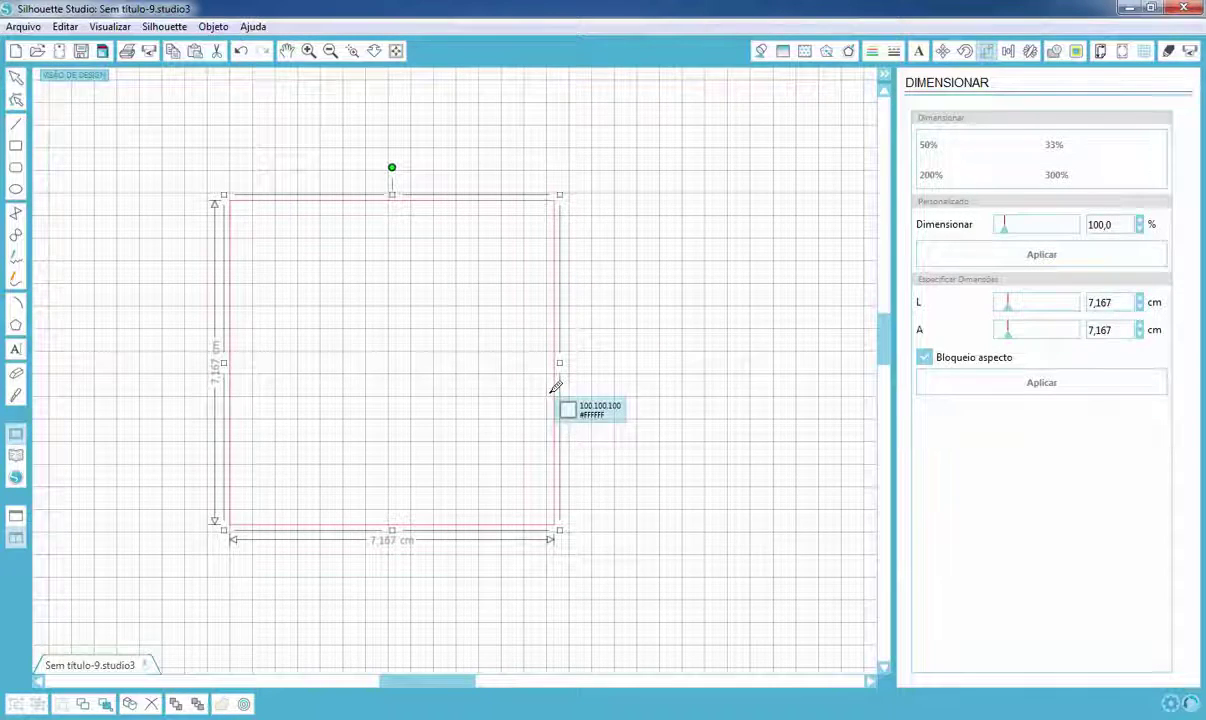
pyautogui.hotkey('ctrl', 'Right')
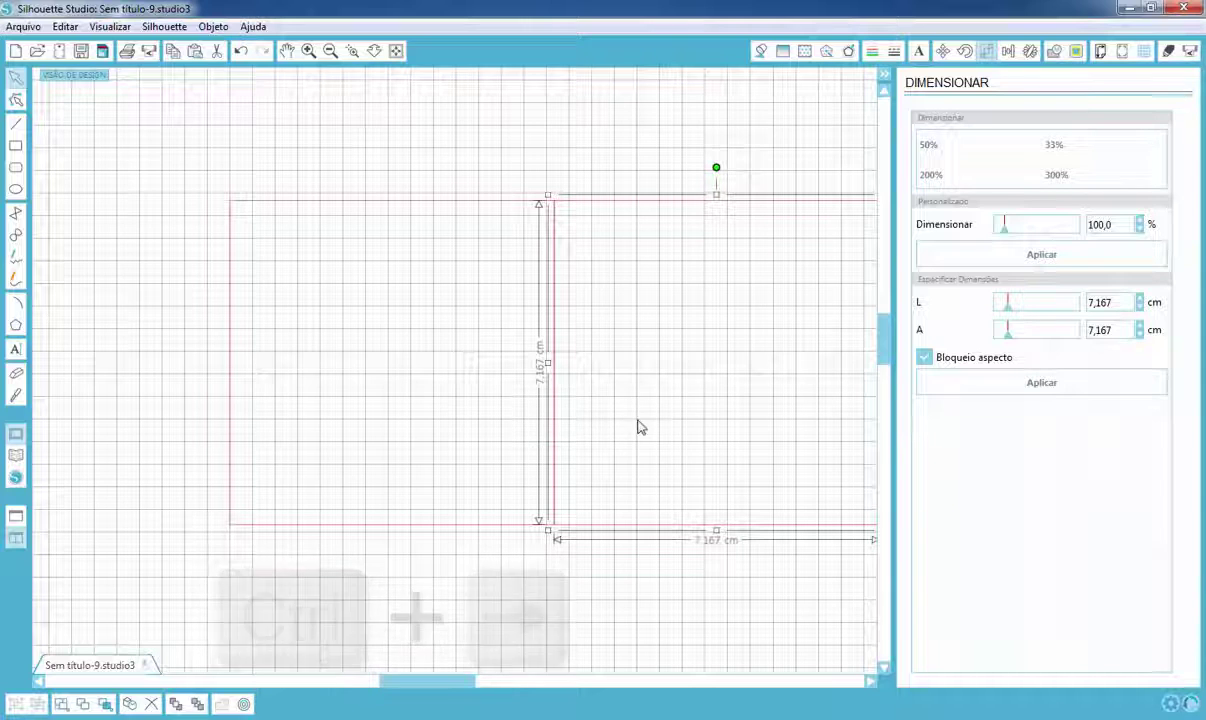
pyautogui.moveTo(635, 495); pyautogui.dragTo(514, 393)
pyautogui.moveTo(630, 365); pyautogui.dragTo(511, 384)
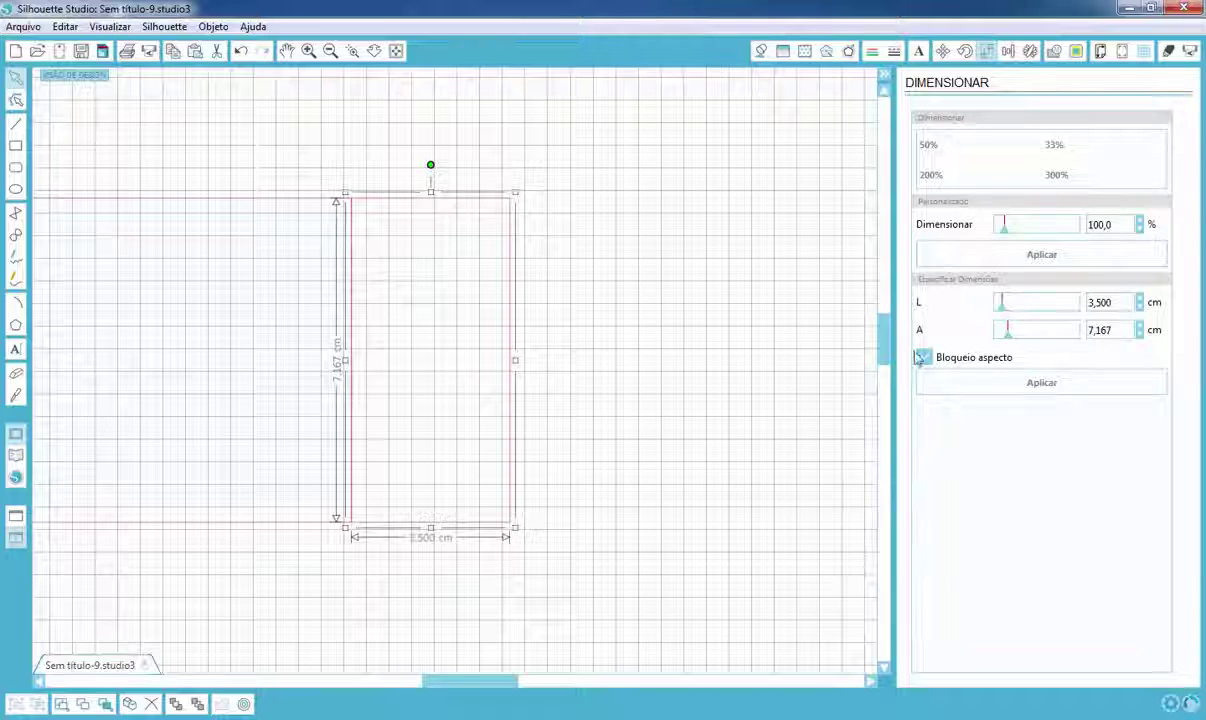
# Step: Duplicate the side panel directly below itself and shorten the copy to 1 cm in height
pyautogui.moveTo(888, 345); pyautogui.dragTo(884, 382)
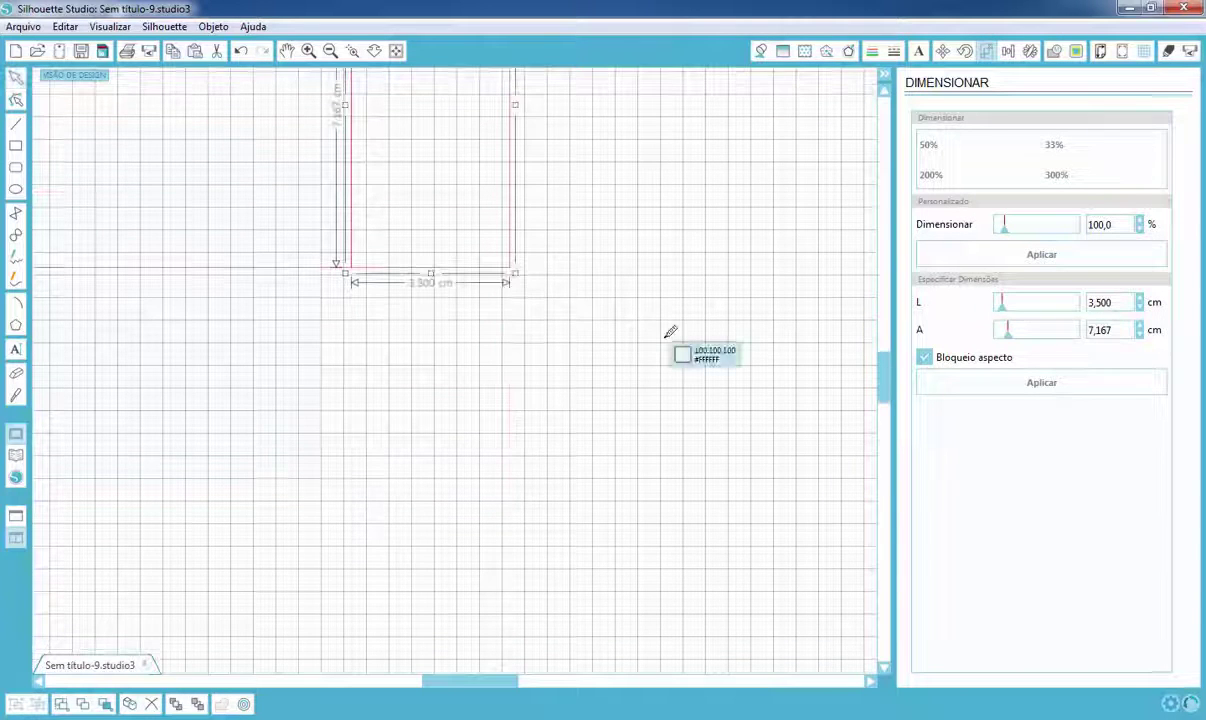
pyautogui.hotkey('ctrl', 'Down')
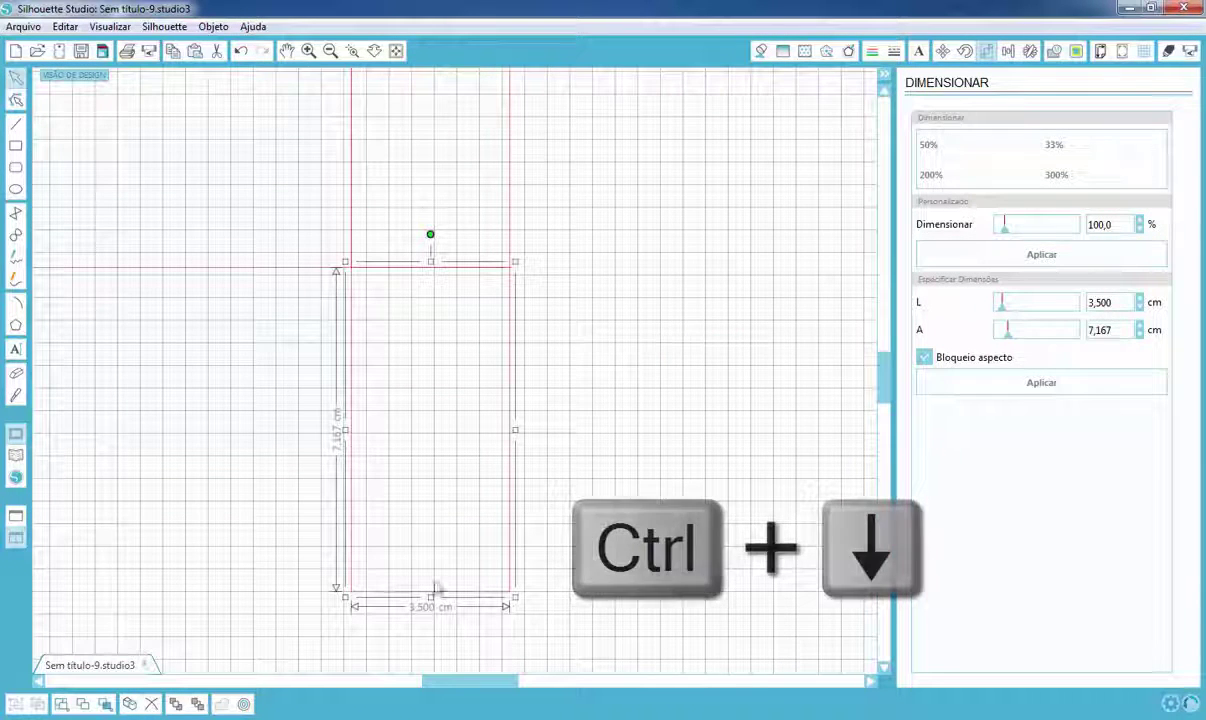
pyautogui.moveTo(431, 599); pyautogui.dragTo(468, 321)
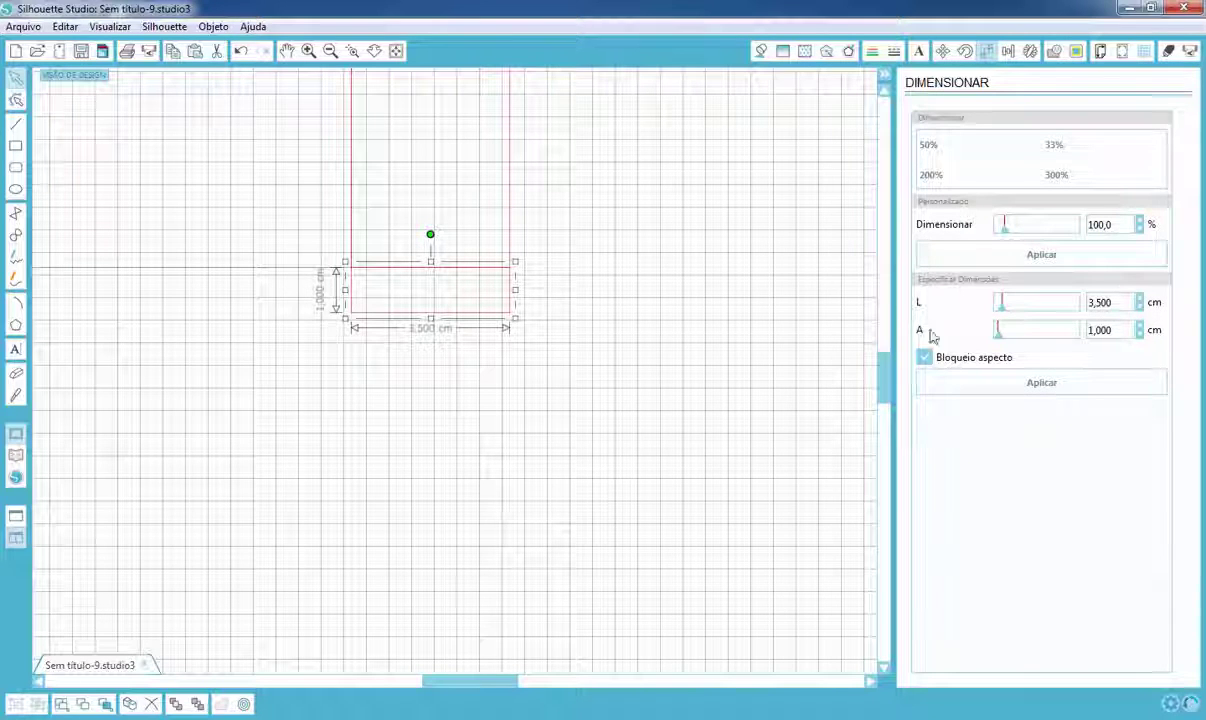
# Step: Edit the 1 cm strip's points, moving both lower corners inward by two small grid divisions to form a tapered flap
pyautogui.click(355, 52)
pyautogui.moveTo(321, 237); pyautogui.dragTo(568, 352)
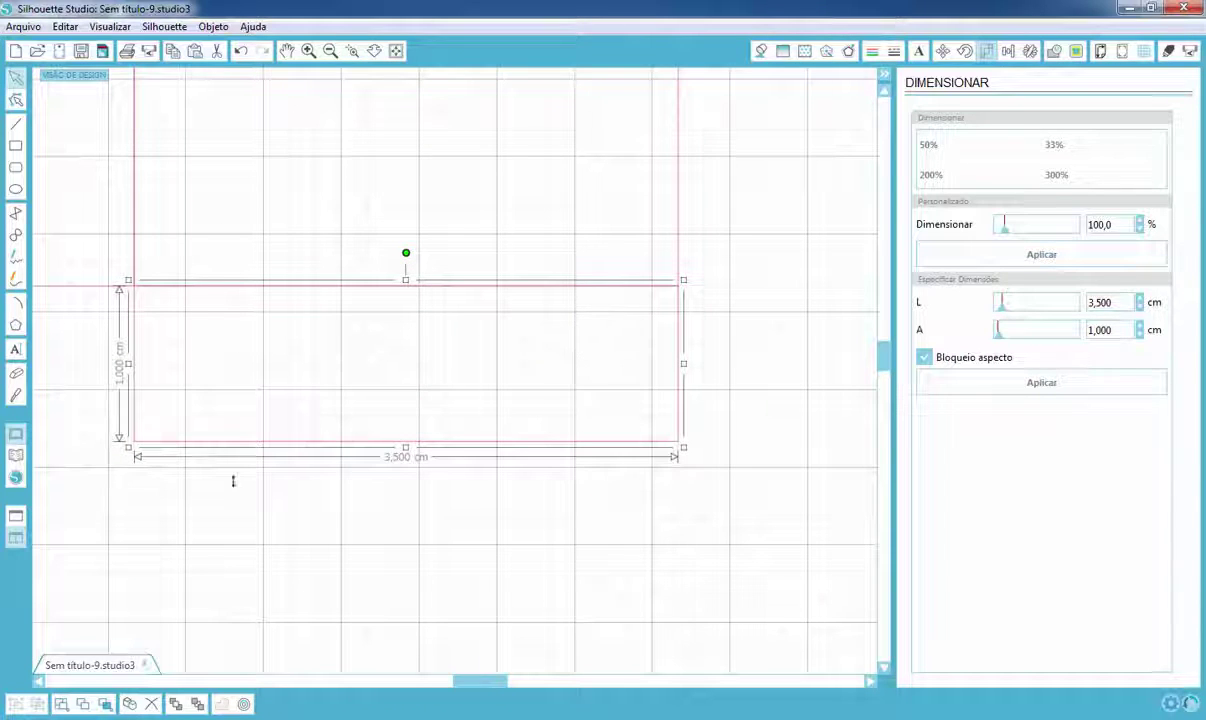
pyautogui.click(15, 102)
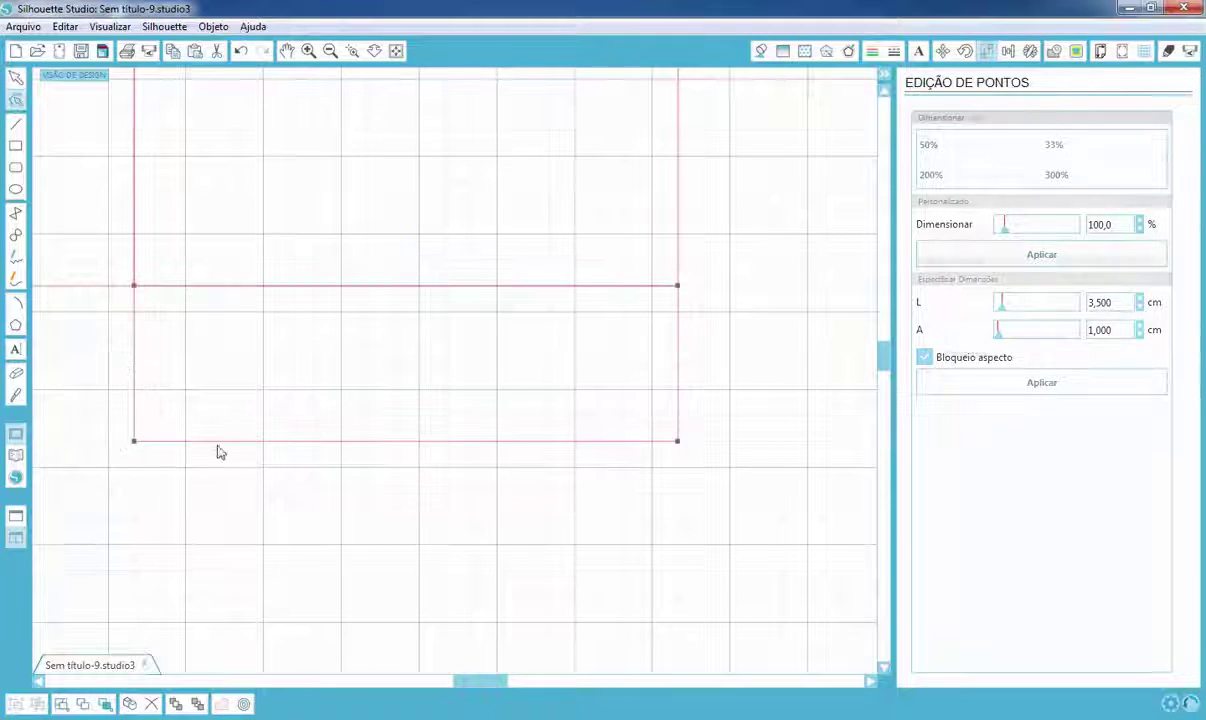
pyautogui.click(135, 441)
pyautogui.moveTo(144, 446); pyautogui.dragTo(188, 446)
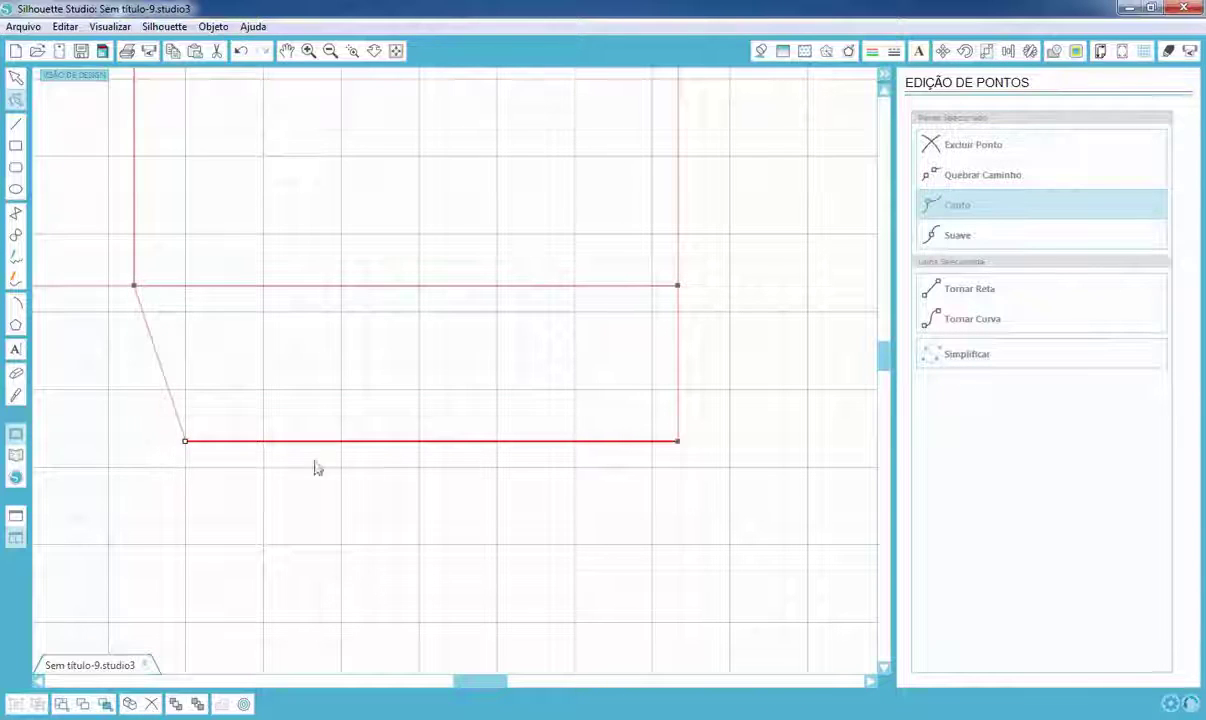
pyautogui.click(684, 443)
pyautogui.moveTo(684, 443); pyautogui.dragTo(641, 448)
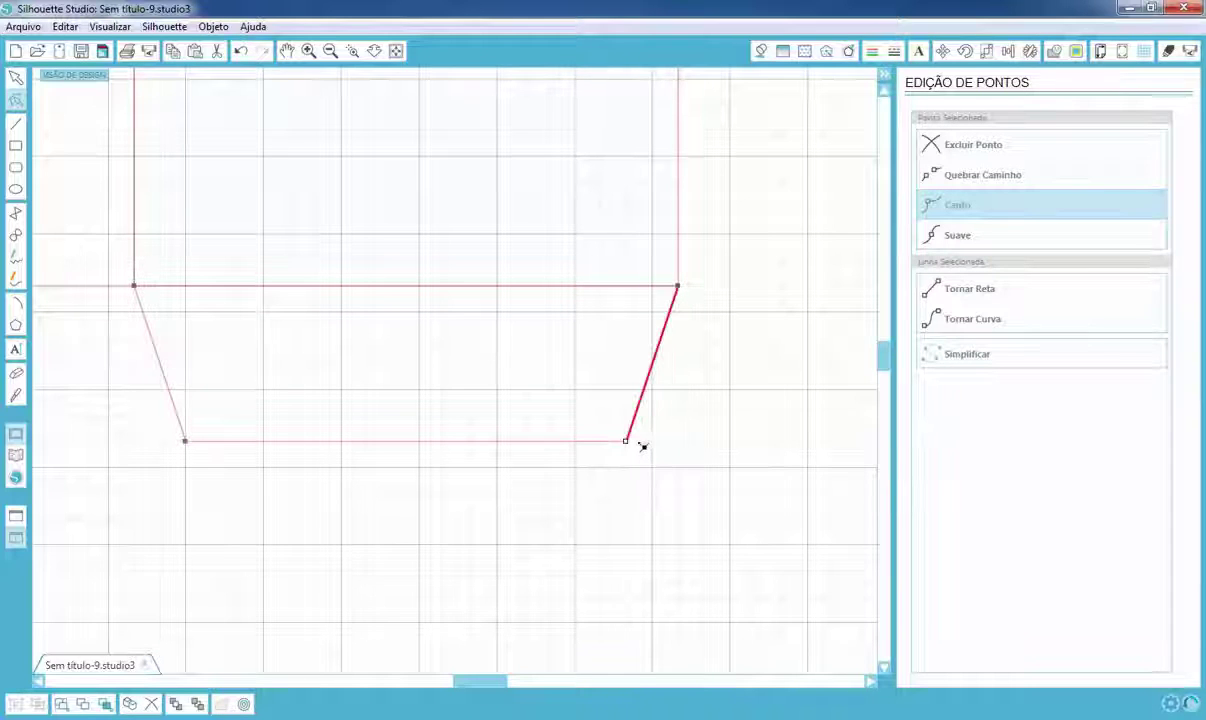
# Step: Select the tapered flap together with the side panel above it and group them
pyautogui.click(16, 88)
pyautogui.keyDown('shift'); pyautogui.click(680, 252); pyautogui.keyUp('shift')
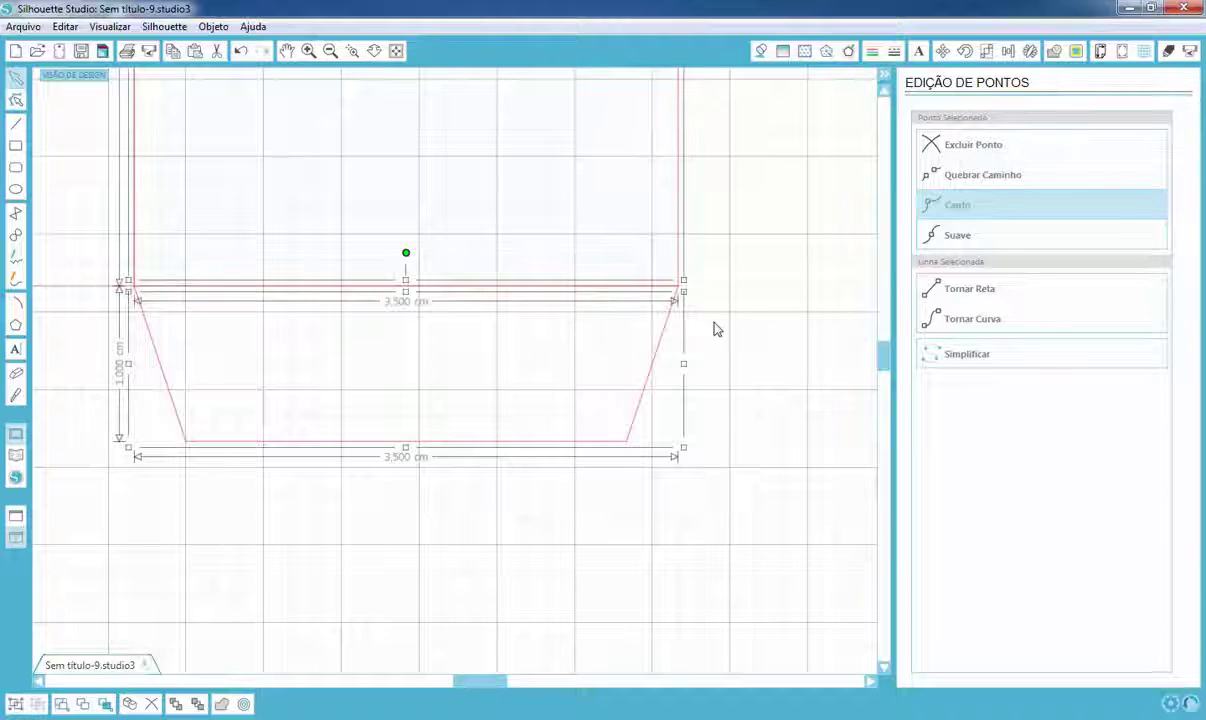
pyautogui.rightClick(715, 326)
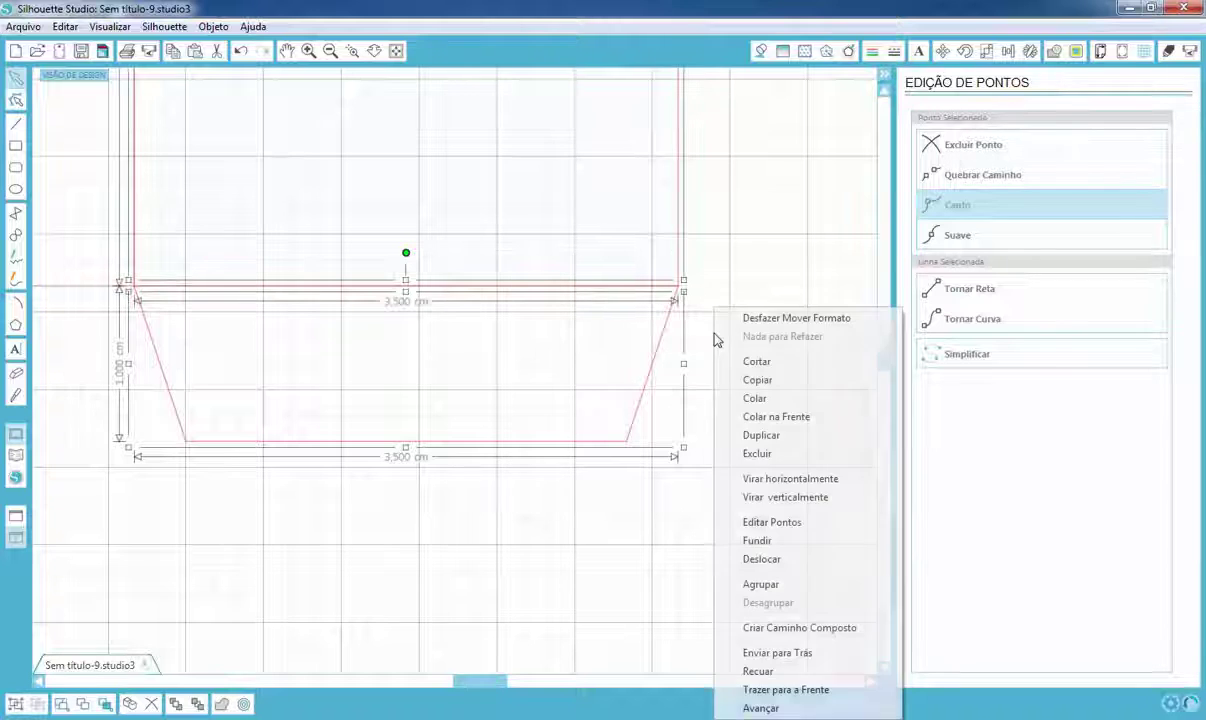
pyautogui.click(799, 585)
# Step: Duplicate the panel-and-flap group, rotate the copy 180 degrees and align it against the square's left edge
pyautogui.click(374, 50)
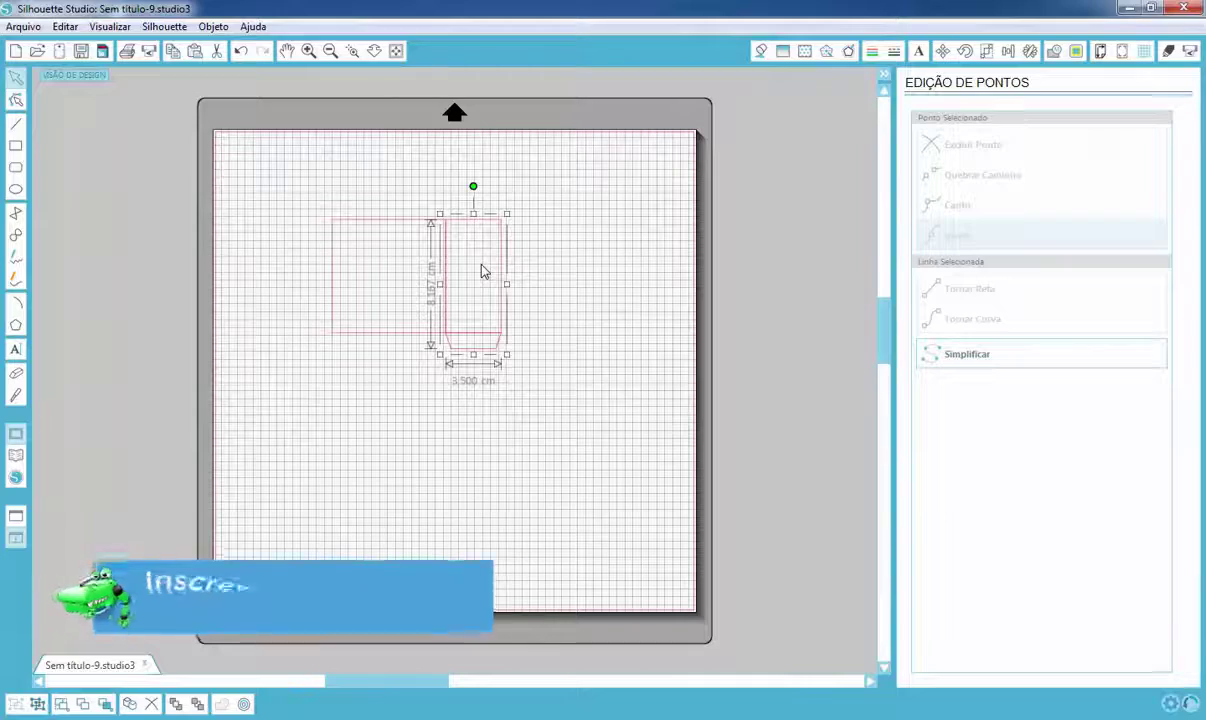
pyautogui.click(309, 50)
pyautogui.moveTo(474, 236); pyautogui.dragTo(516, 374)
pyautogui.rightClick(616, 416)
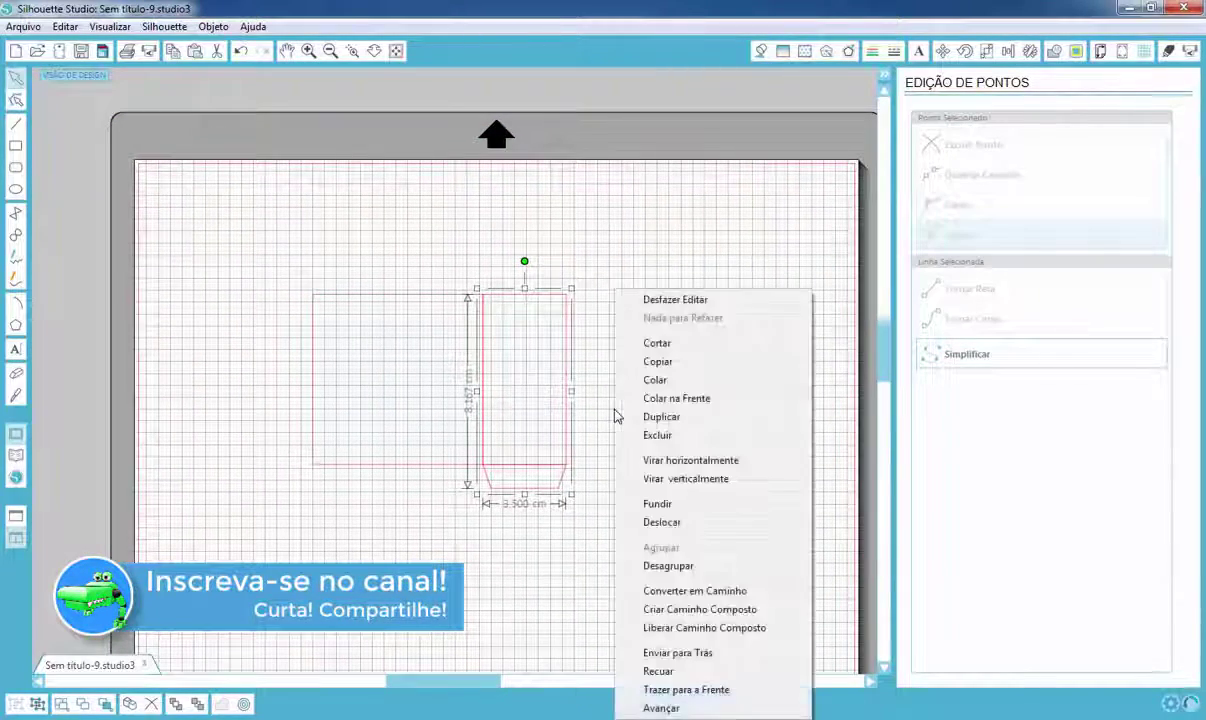
pyautogui.click(660, 417)
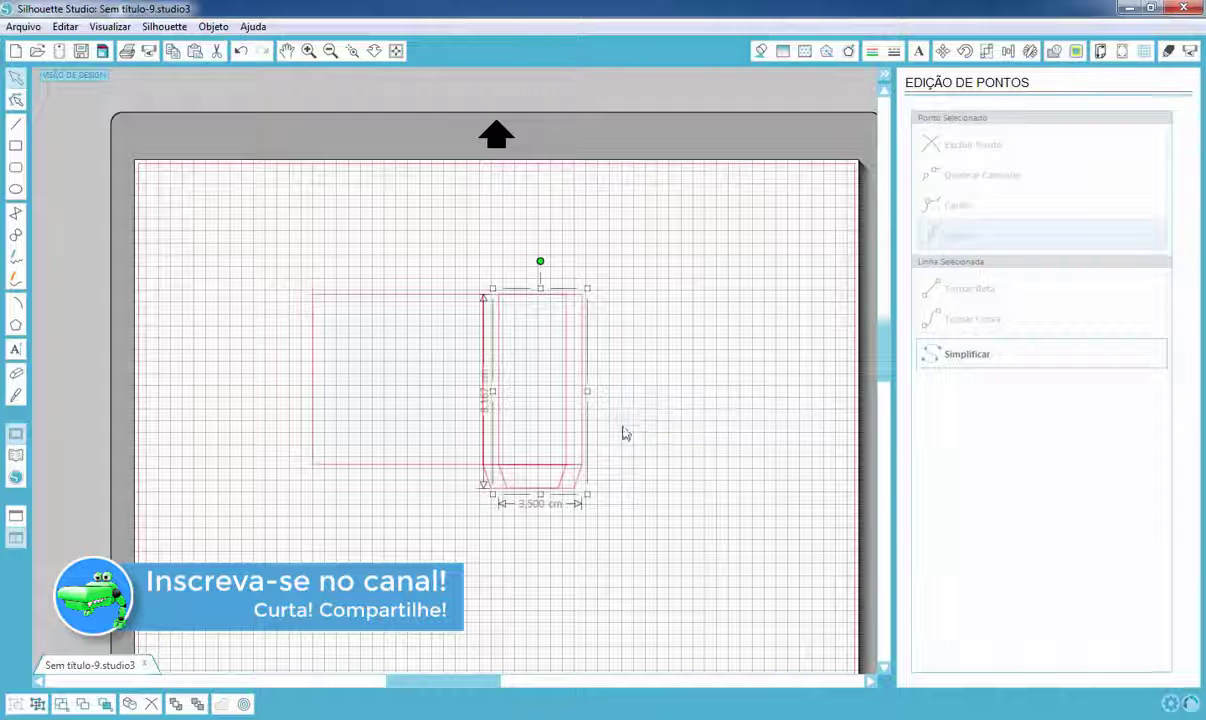
pyautogui.moveTo(580, 427); pyautogui.dragTo(285, 428)
pyautogui.moveTo(235, 265); pyautogui.dragTo(228, 541)
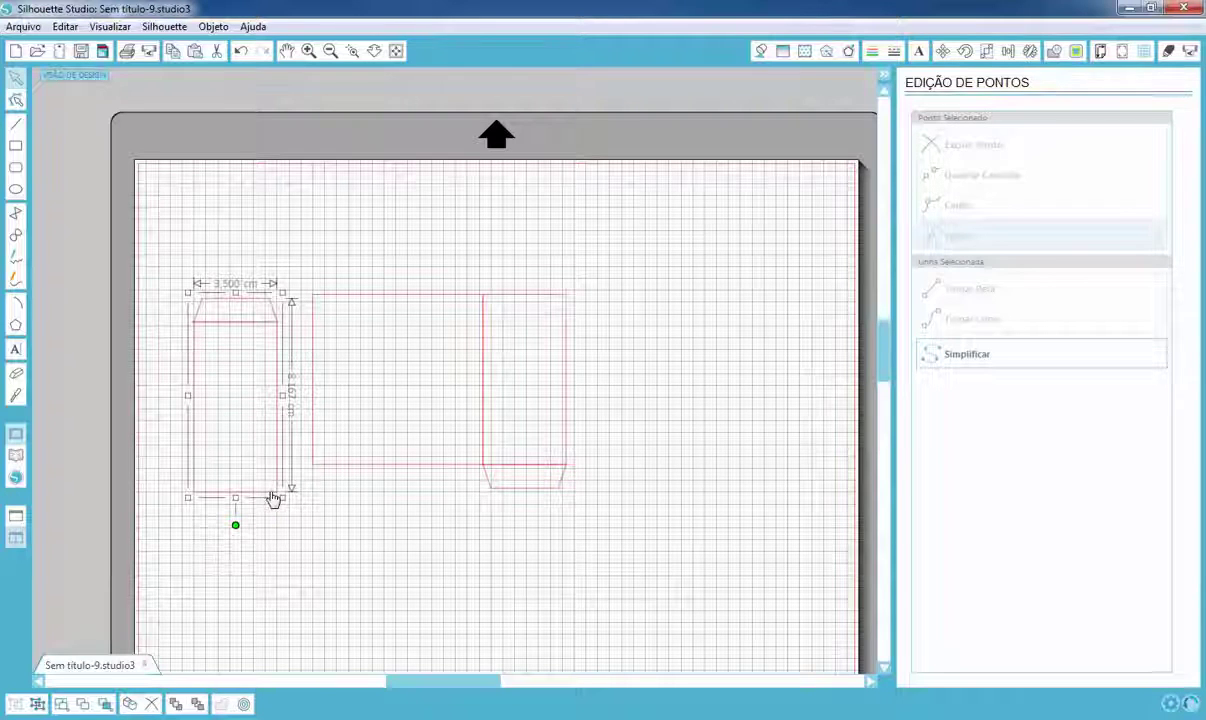
pyautogui.moveTo(273, 500); pyautogui.dragTo(308, 472)
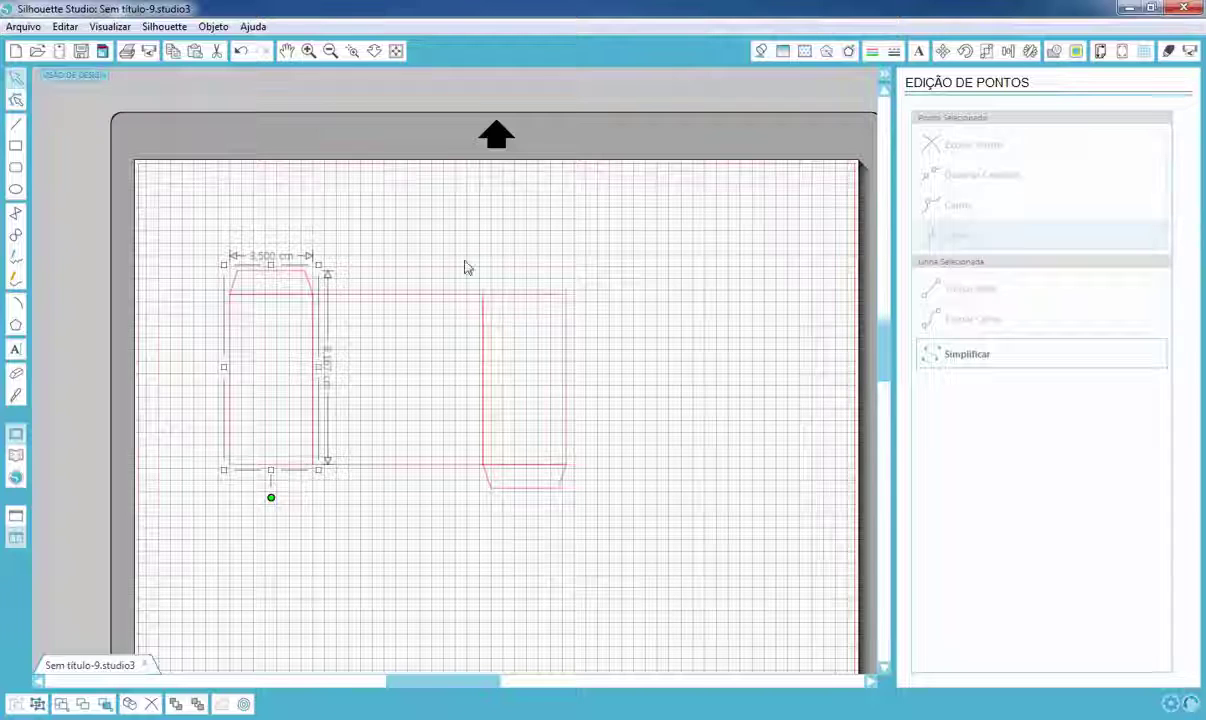
# Step: Group the left and right side panels and replicate the group with one rotated copy to fill the square's other two sides
pyautogui.moveTo(464, 262); pyautogui.dragTo(623, 529)
pyautogui.rightClick(637, 393)
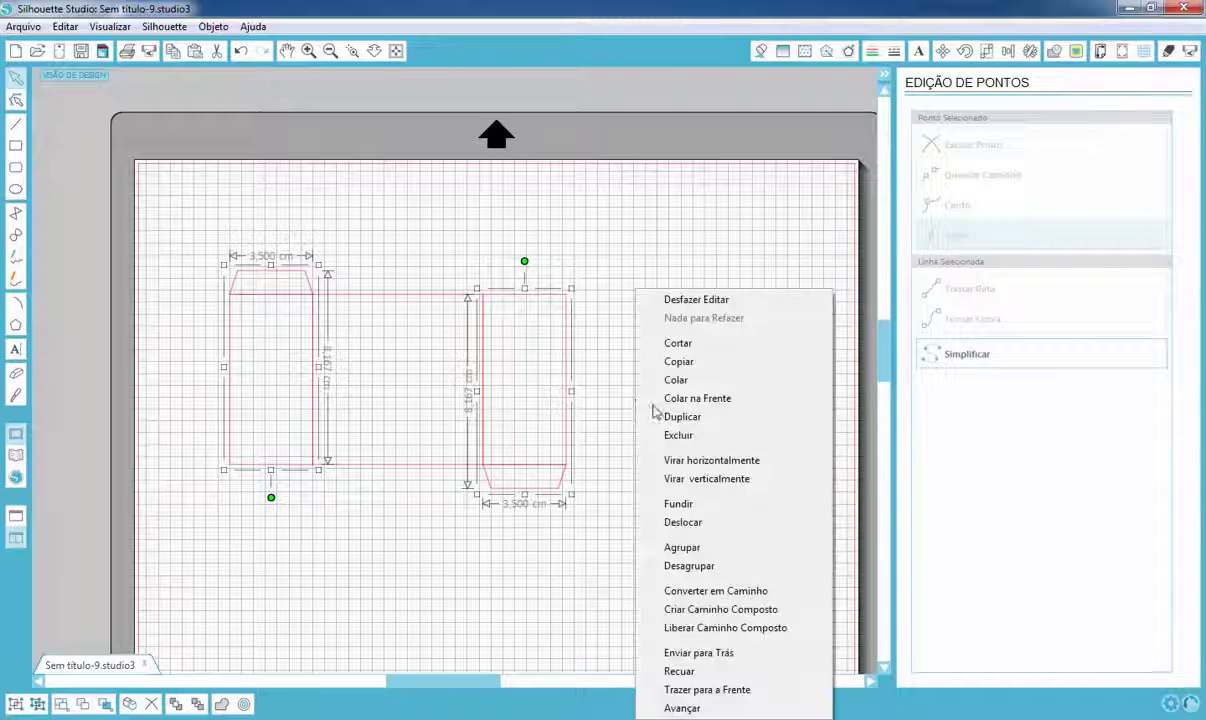
pyautogui.click(682, 548)
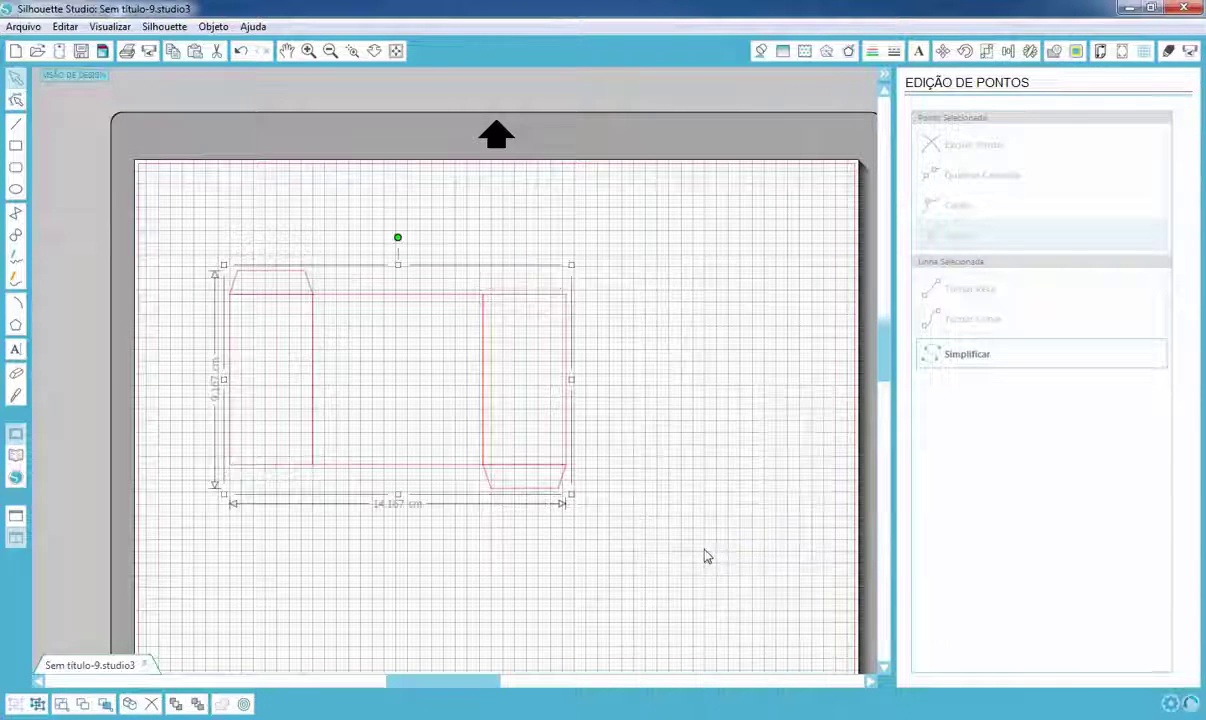
pyautogui.click(1030, 51)
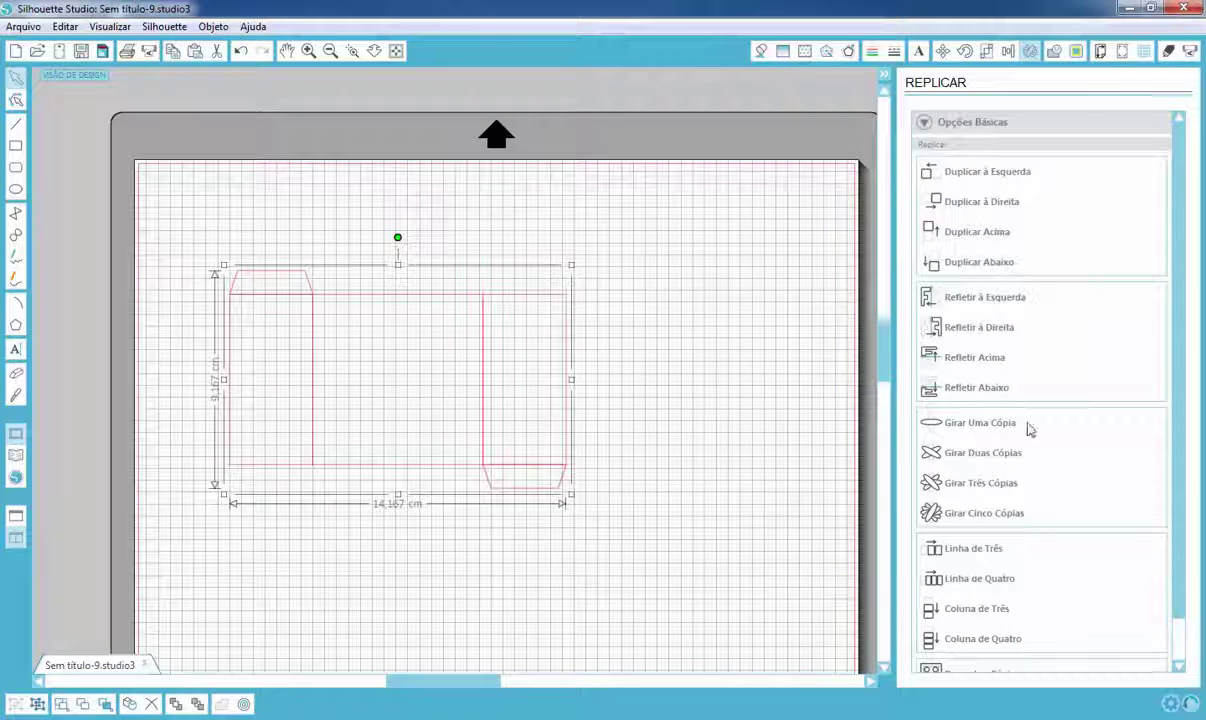
pyautogui.click(1027, 423)
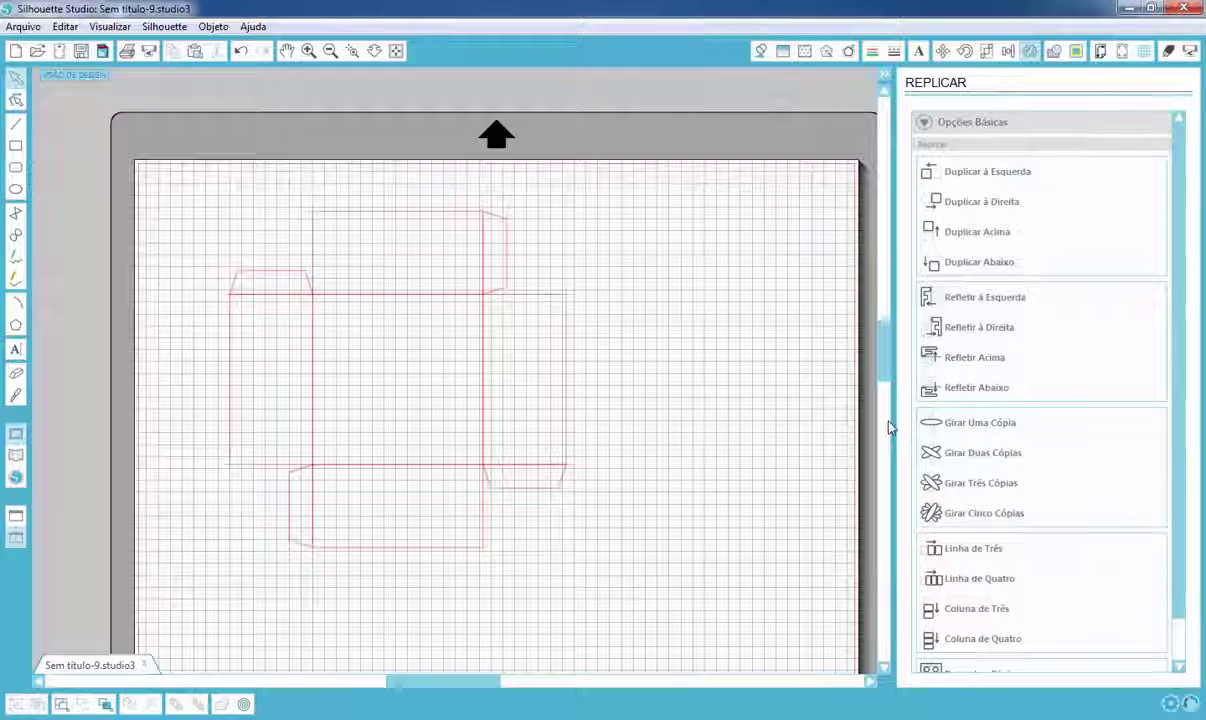
# Step: Select all pieces of the box layout and ungroup the paired side panels
pyautogui.moveTo(245, 215); pyautogui.dragTo(672, 600)
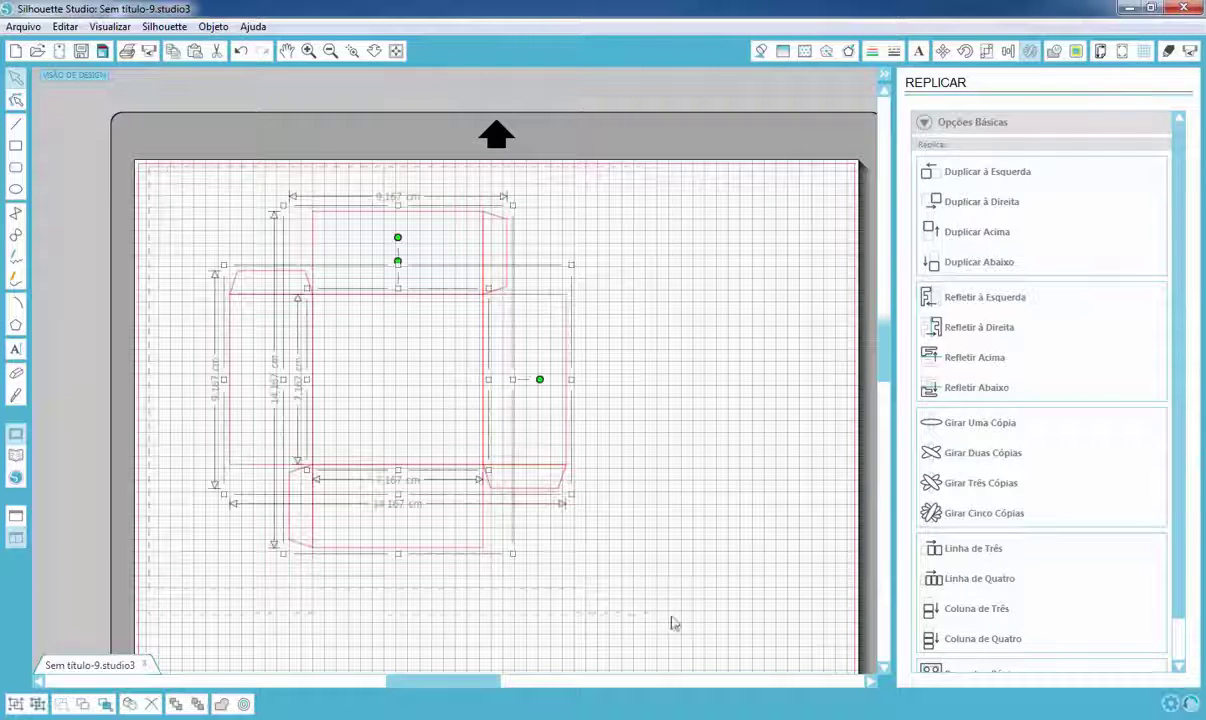
pyautogui.rightClick(617, 447)
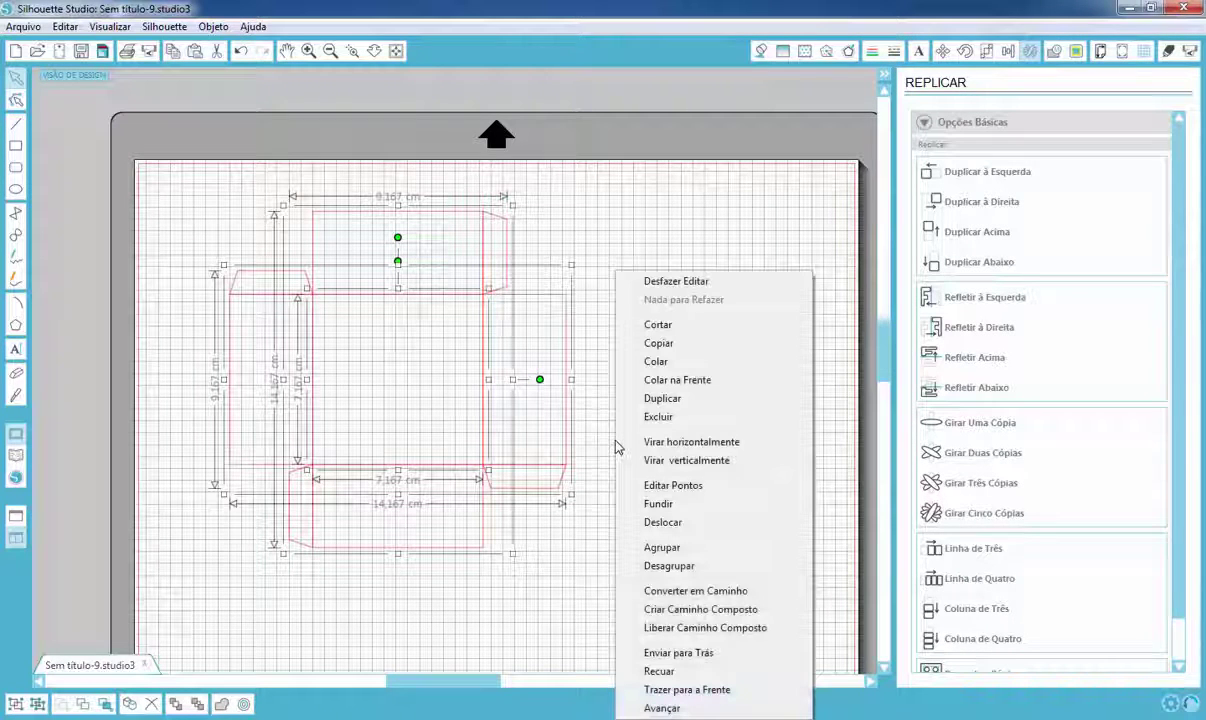
pyautogui.click(676, 566)
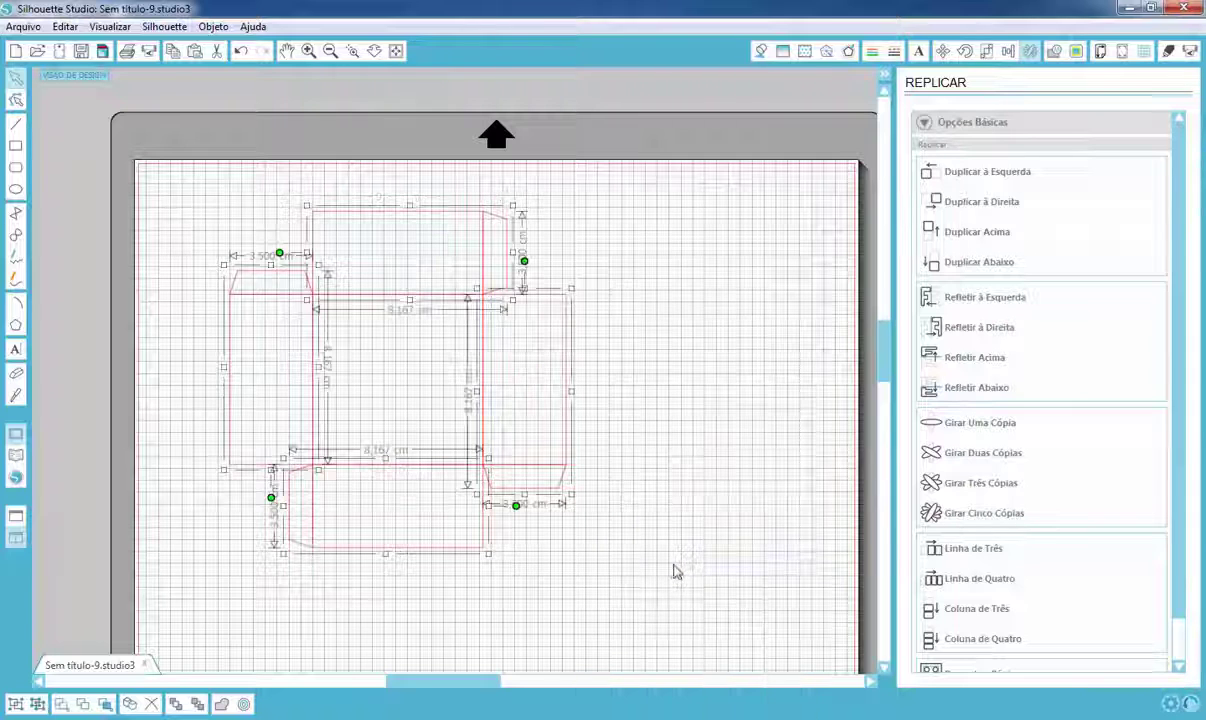
# Step: Try to combine the side panels and flaps into a compound path, test-move the result and undo the move
pyautogui.click(1054, 52)
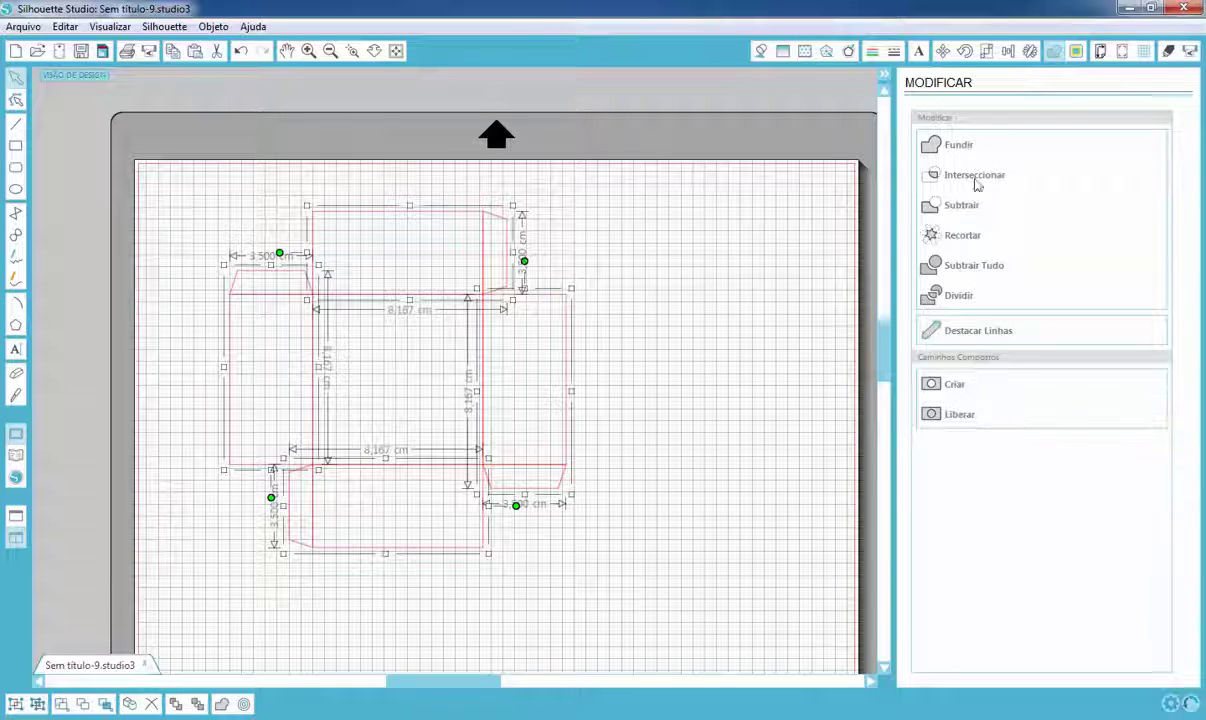
pyautogui.click(958, 147)
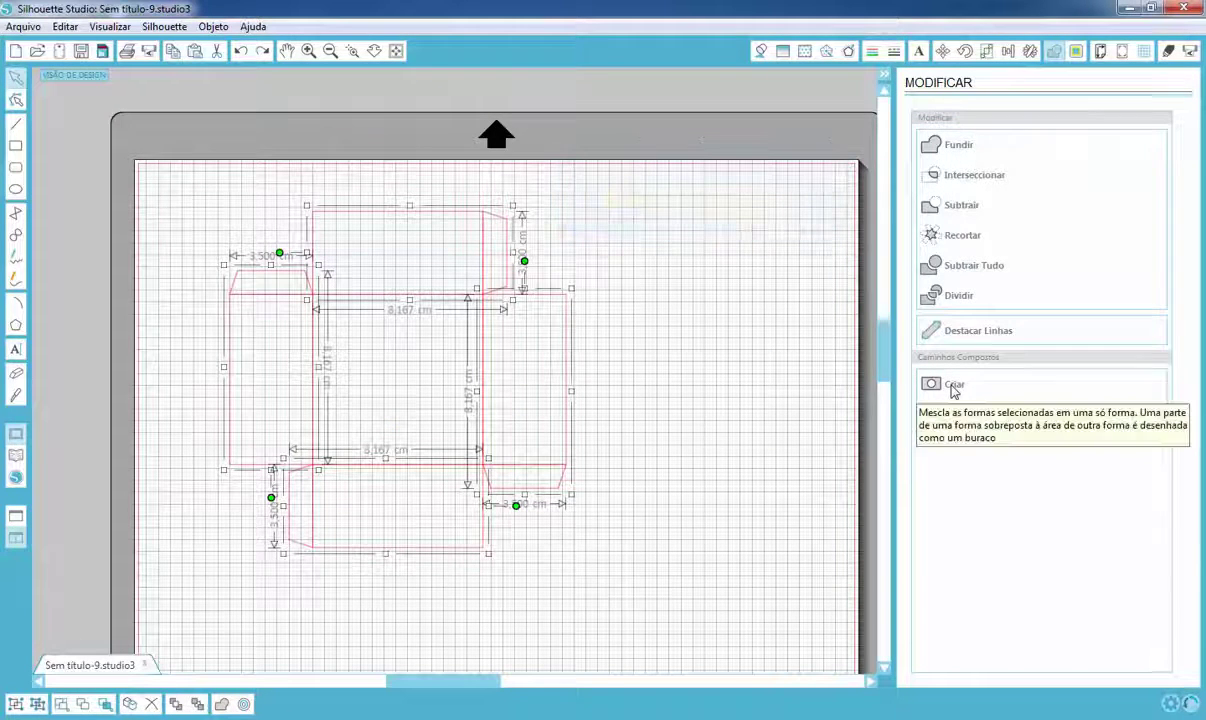
pyautogui.click(954, 388)
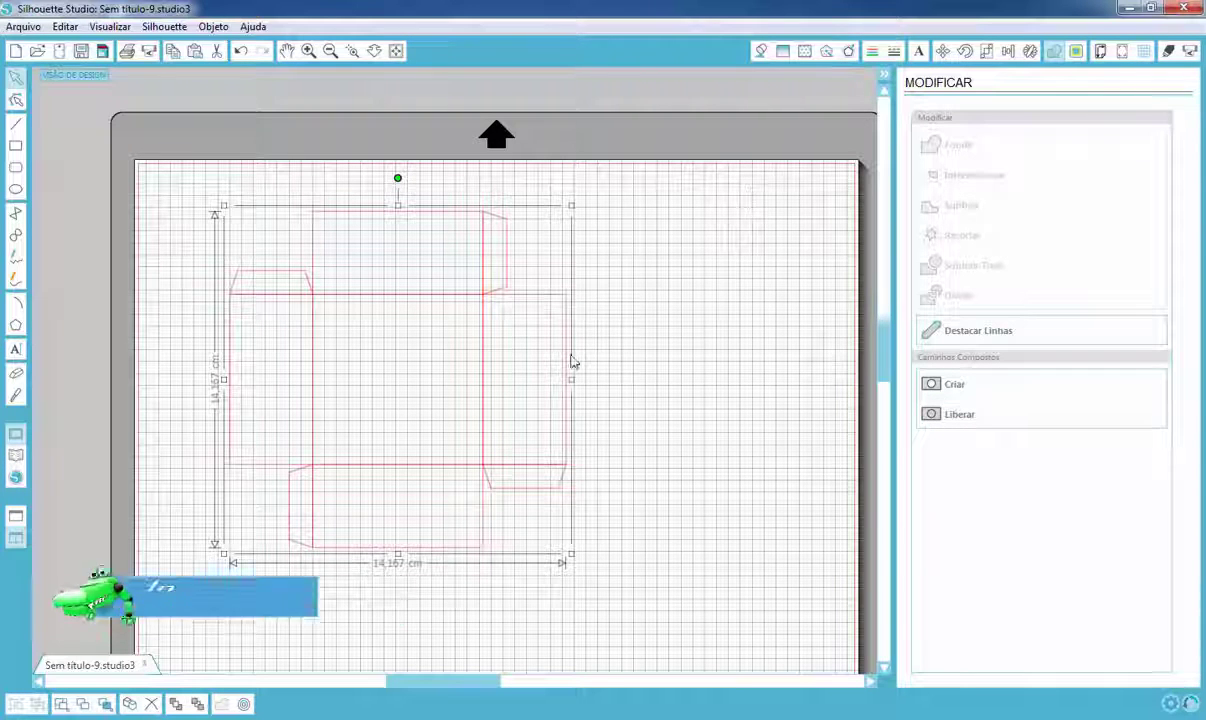
pyautogui.moveTo(568, 361); pyautogui.dragTo(633, 408)
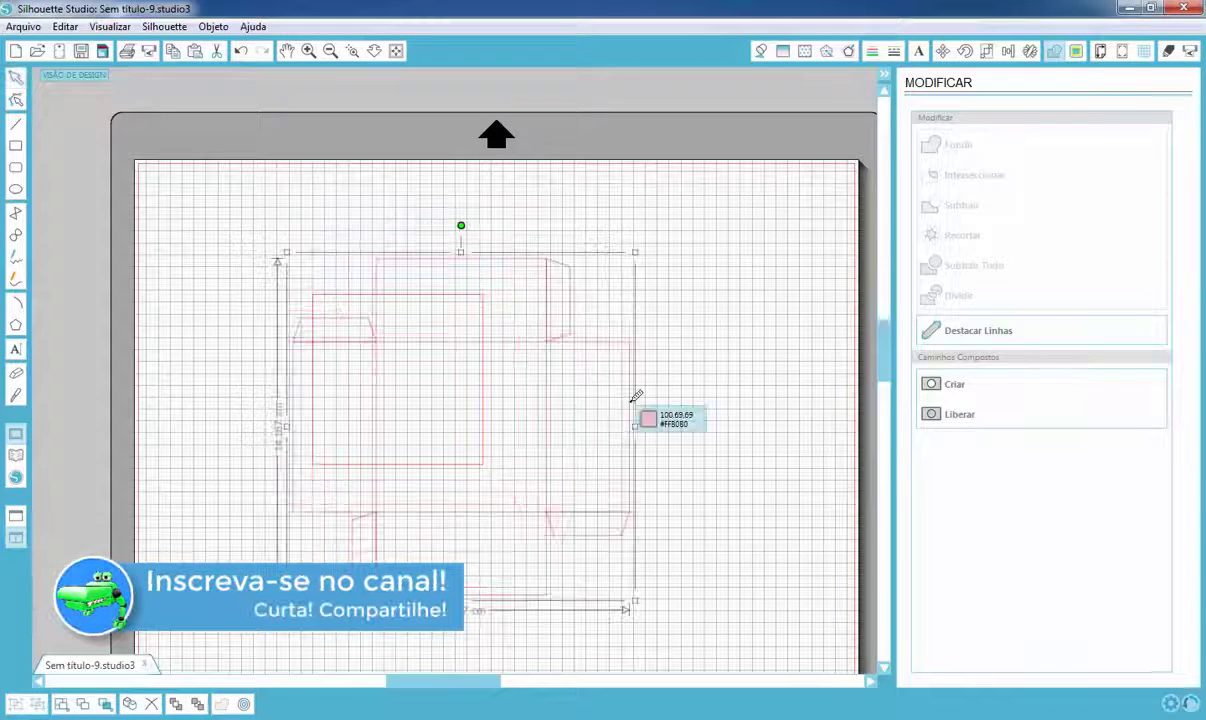
pyautogui.hotkey('ctrl', 'z')
# Step: Release the compound path, select all pieces including the central square, and create a new compound path from them
pyautogui.click(238, 220)
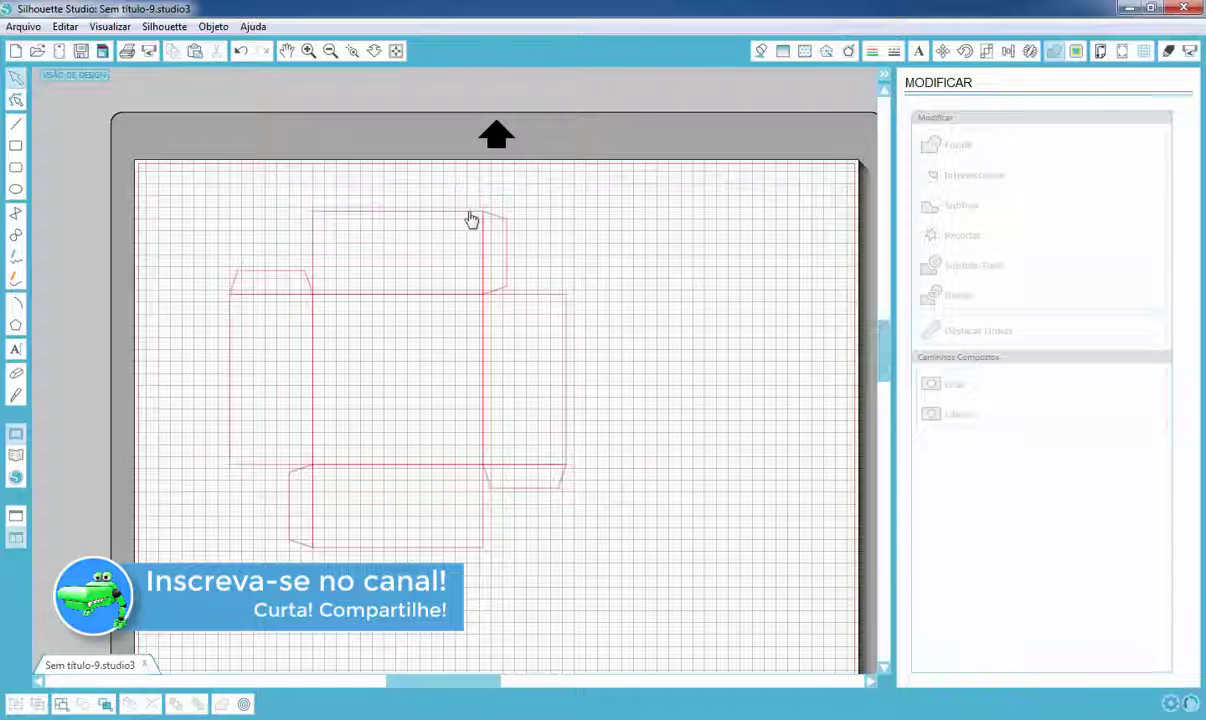
pyautogui.click(485, 226)
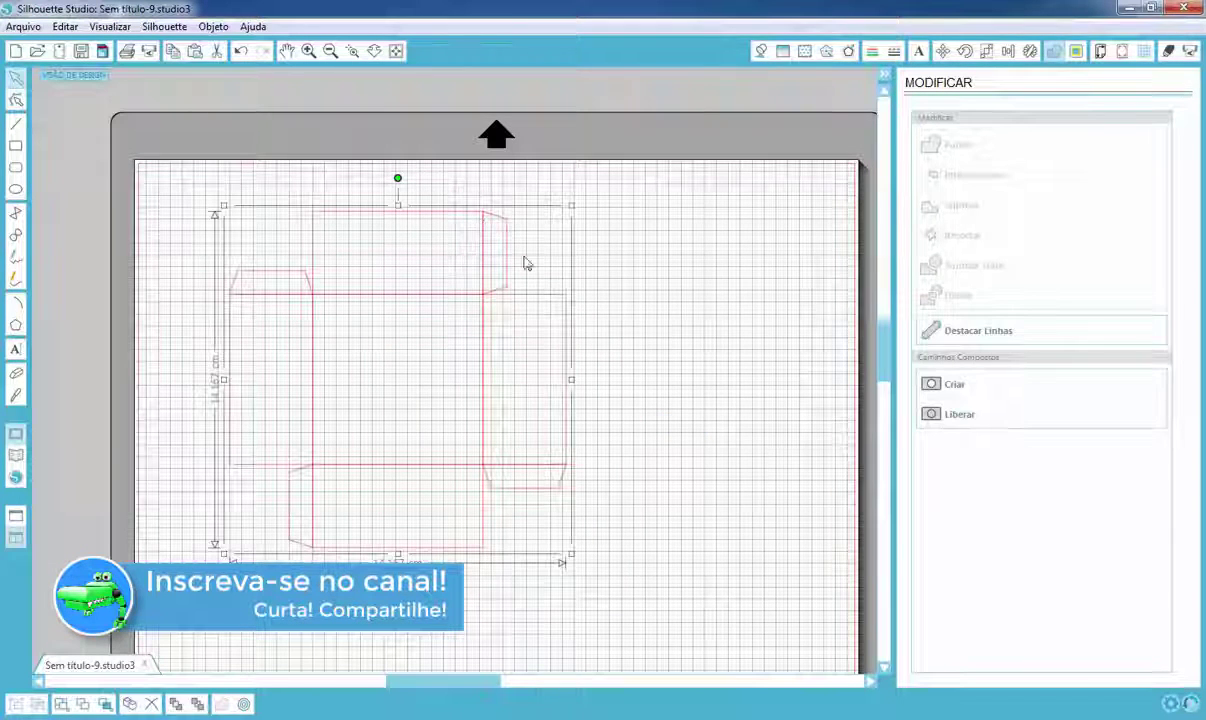
pyautogui.click(971, 421)
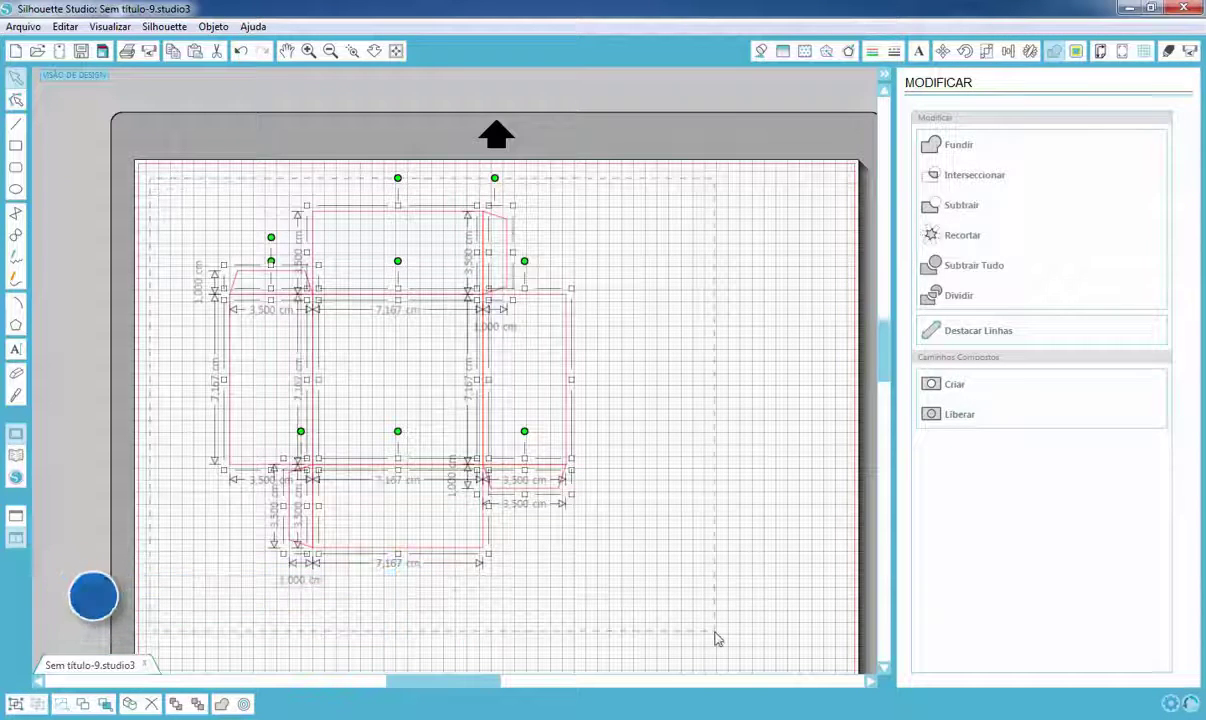
pyautogui.click(955, 384)
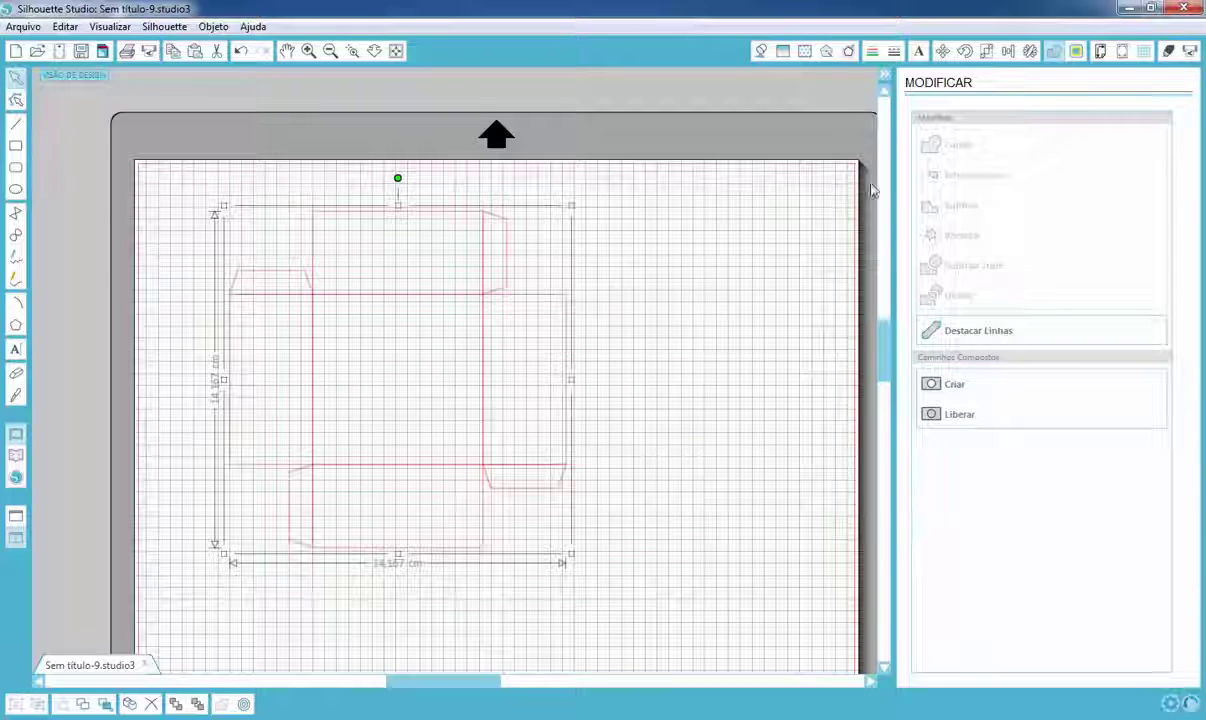
# Step: Add an outward offset of 0.010 cm with square corners around the whole box layout
pyautogui.click(849, 51)
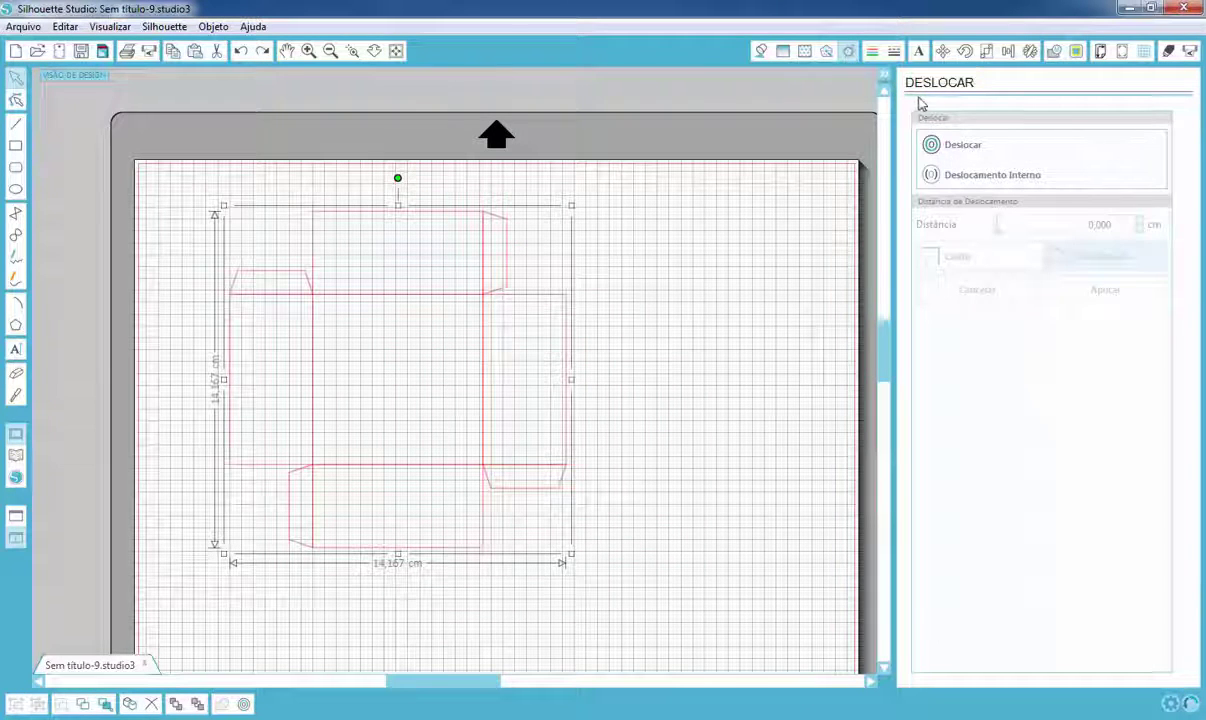
pyautogui.click(965, 146)
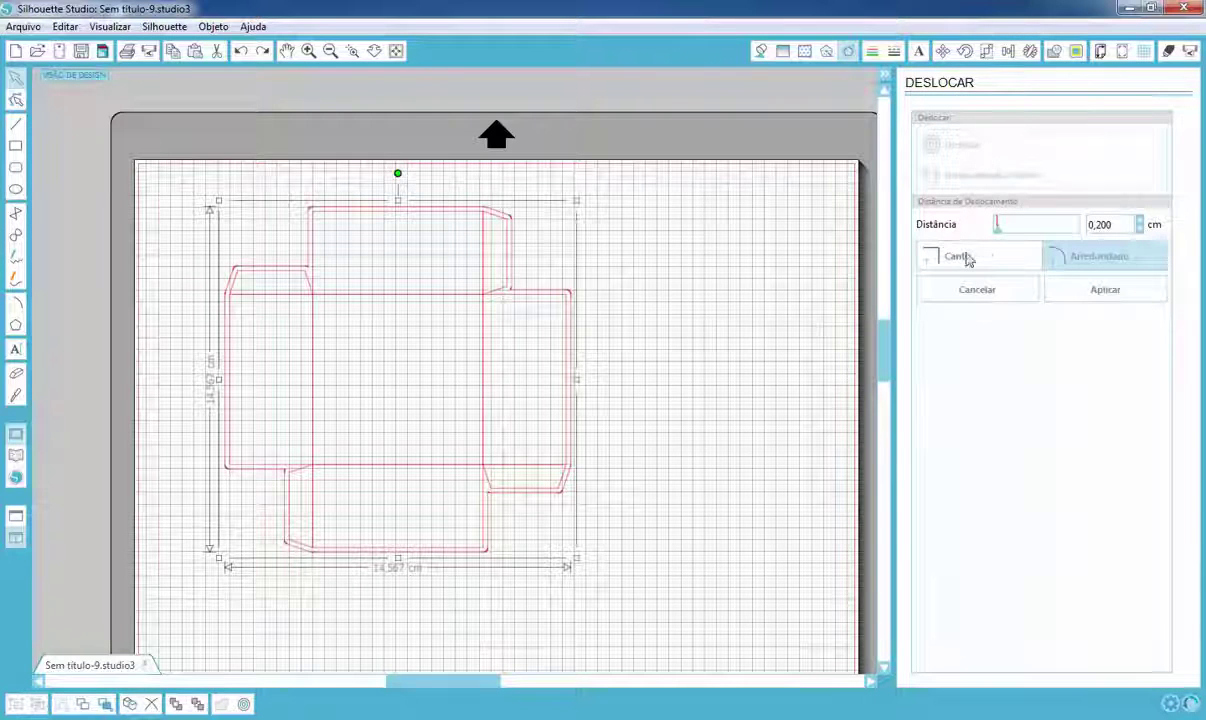
pyautogui.moveTo(997, 226); pyautogui.dragTo(945, 228)
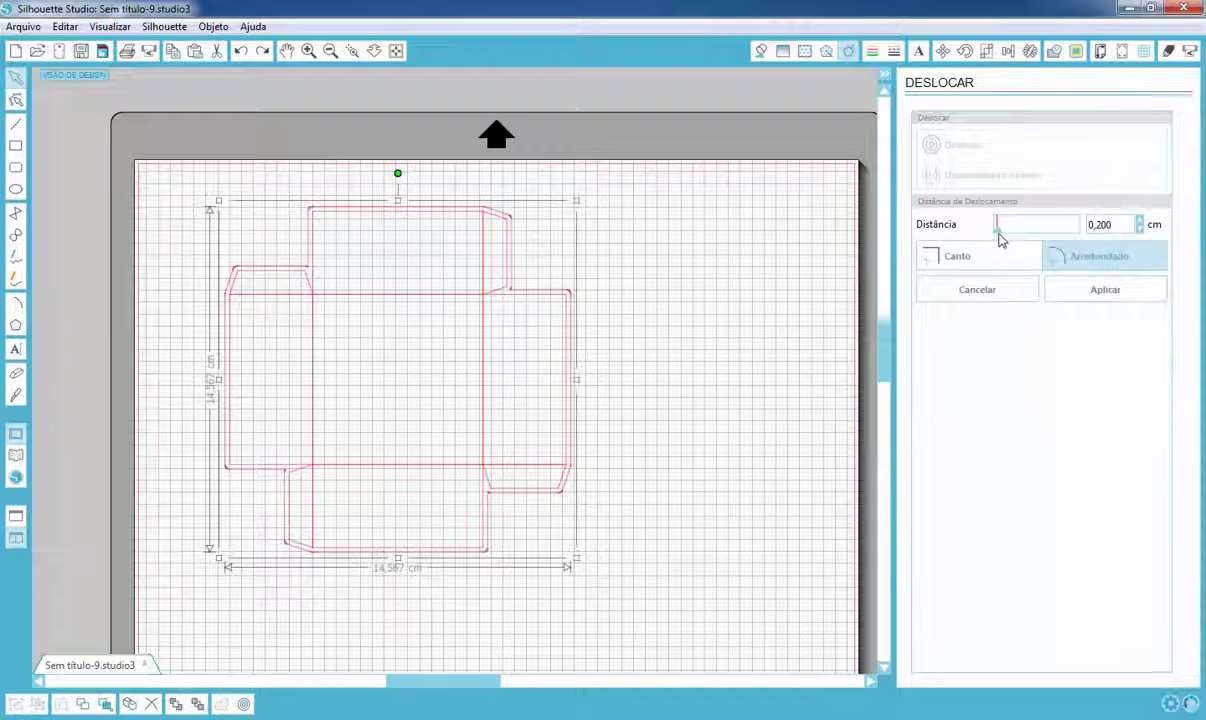
pyautogui.click(937, 260)
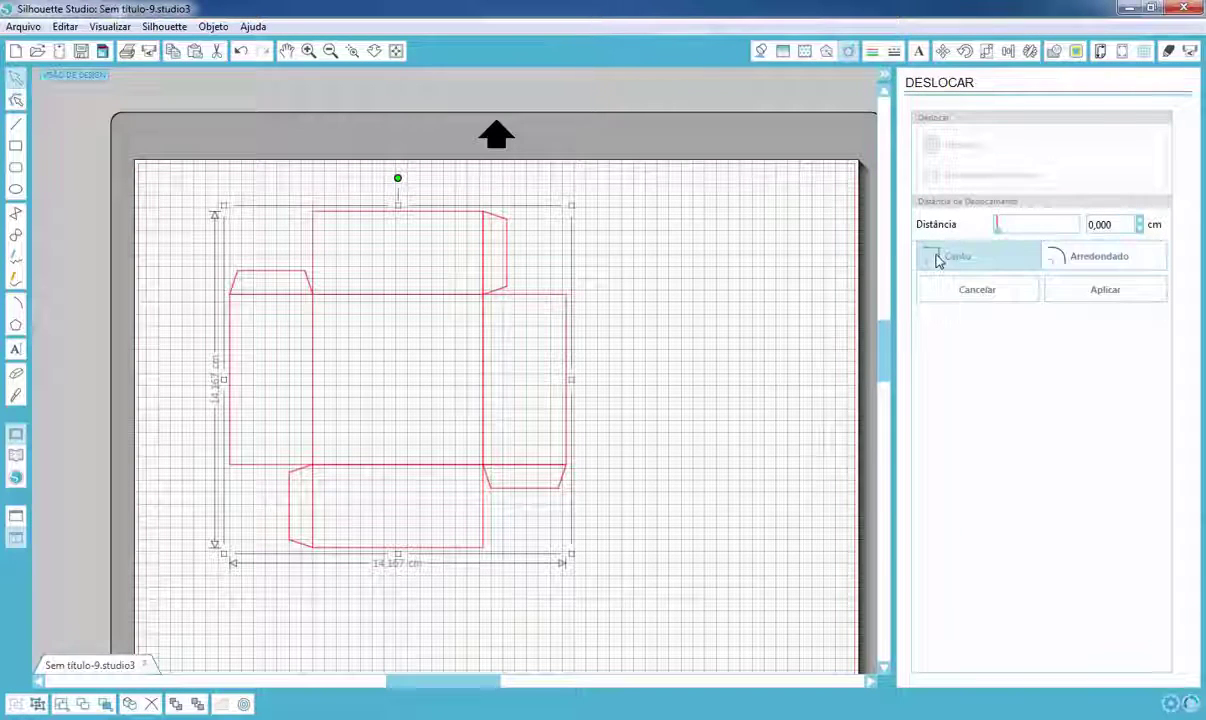
pyautogui.click(1139, 221)
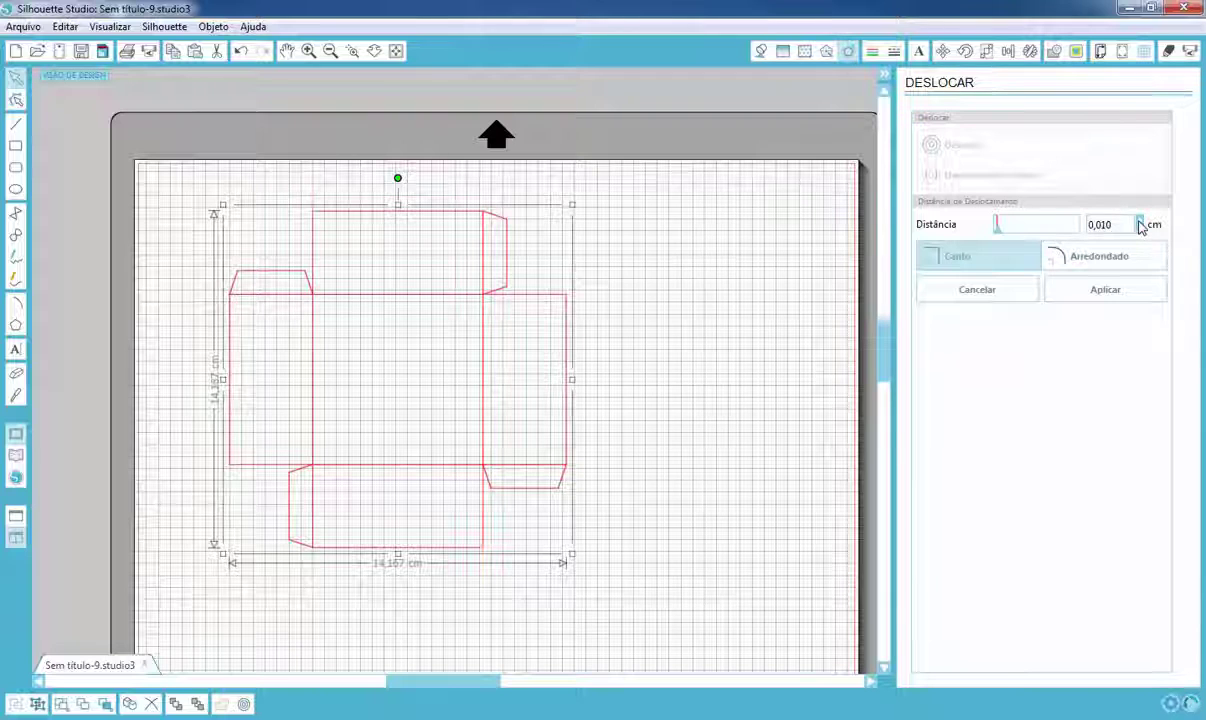
pyautogui.click(1118, 290)
pyautogui.click(635, 323)
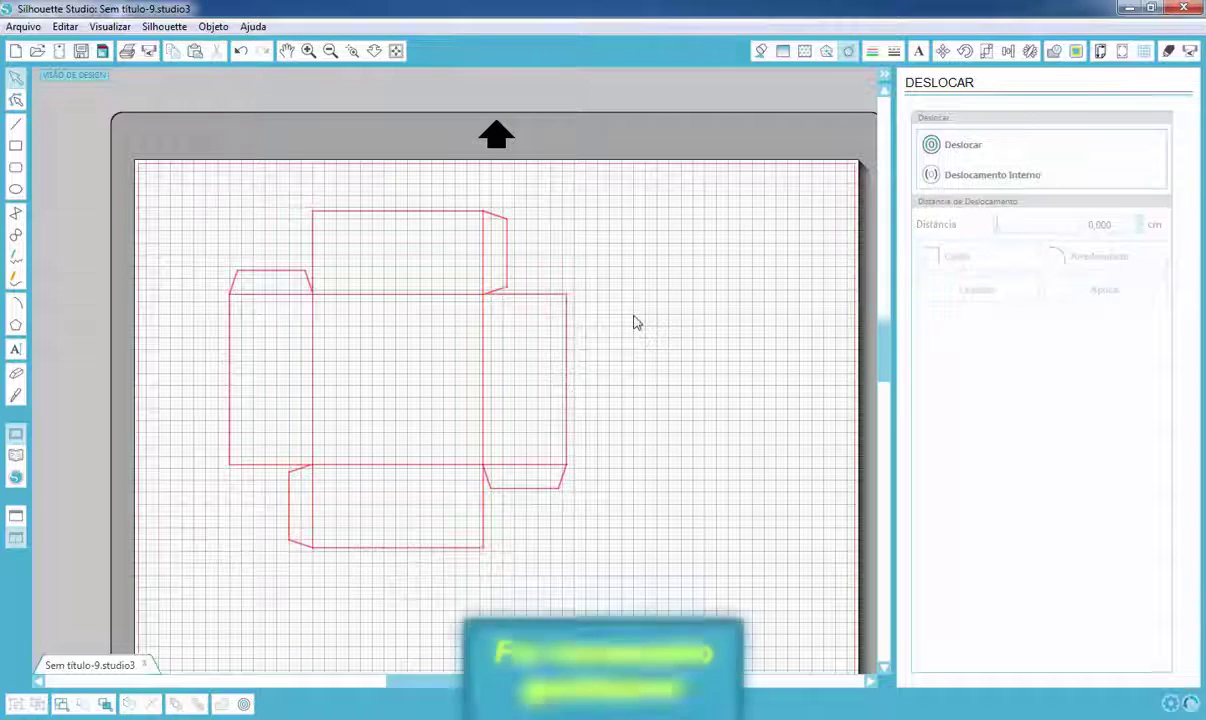
# Step: Move the original box layout aside from its offset outline and copy the layout's 14.167 cm width value
pyautogui.moveTo(484, 361); pyautogui.dragTo(816, 326)
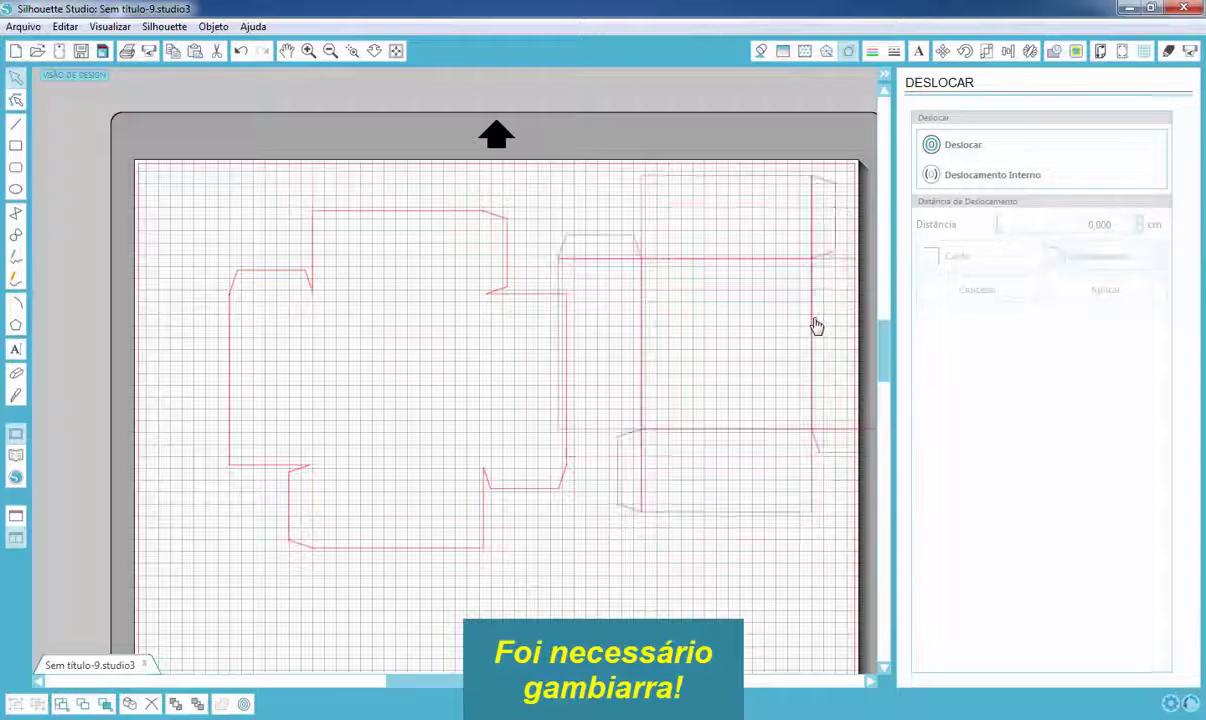
pyautogui.click(986, 56)
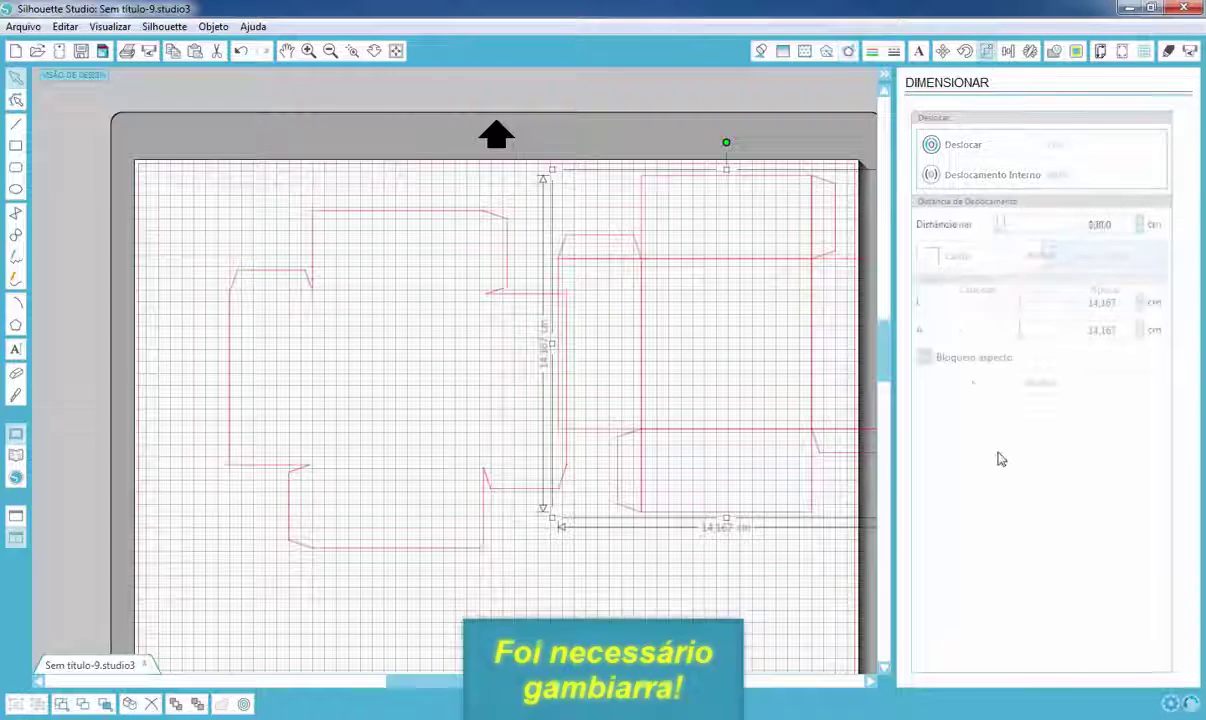
pyautogui.doubleClick(1111, 302)
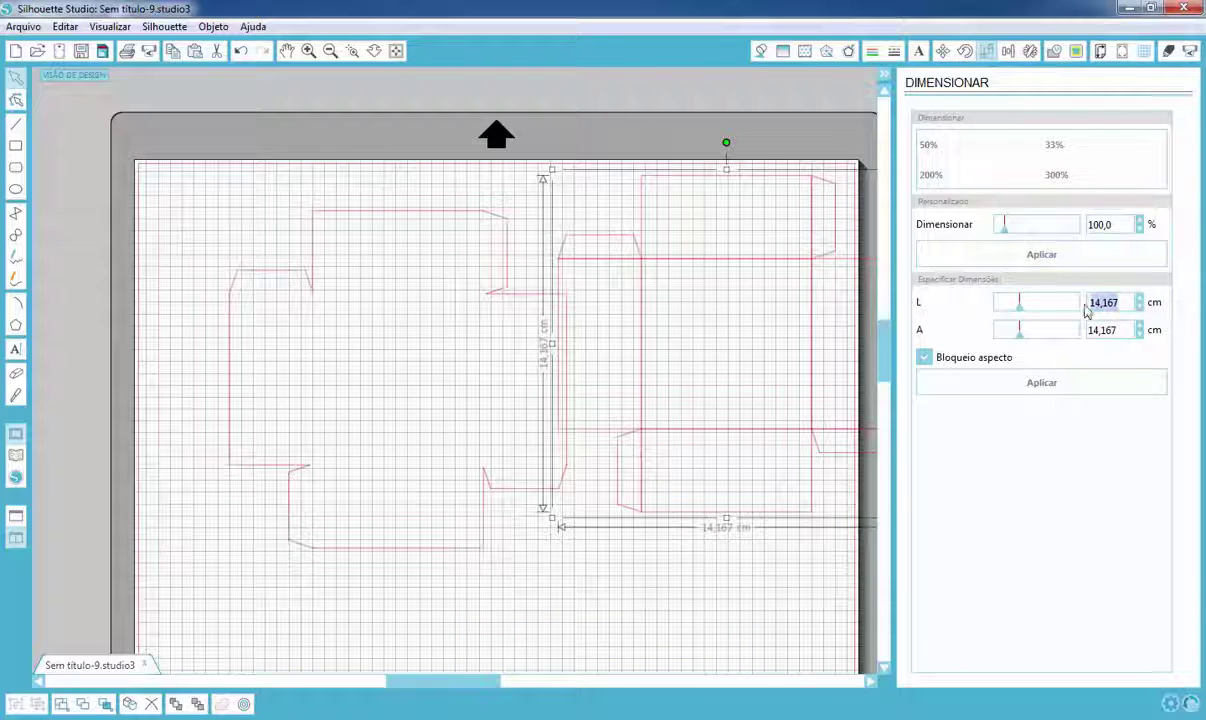
pyautogui.hotkey('ctrl', 'c')
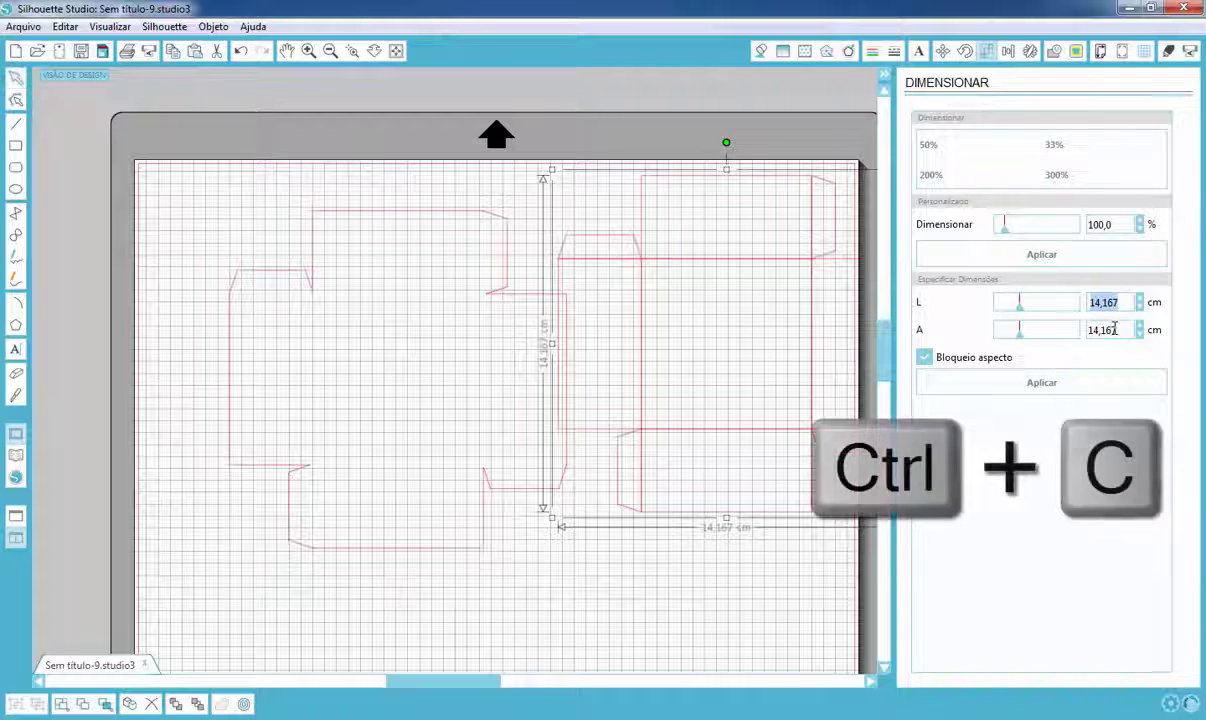
# Step: Resize the offset outline to 14.167 cm wide with the aspect locked, and delete the original box layout
pyautogui.click(313, 300)
pyautogui.moveTo(1125, 302); pyautogui.dragTo(1060, 301)
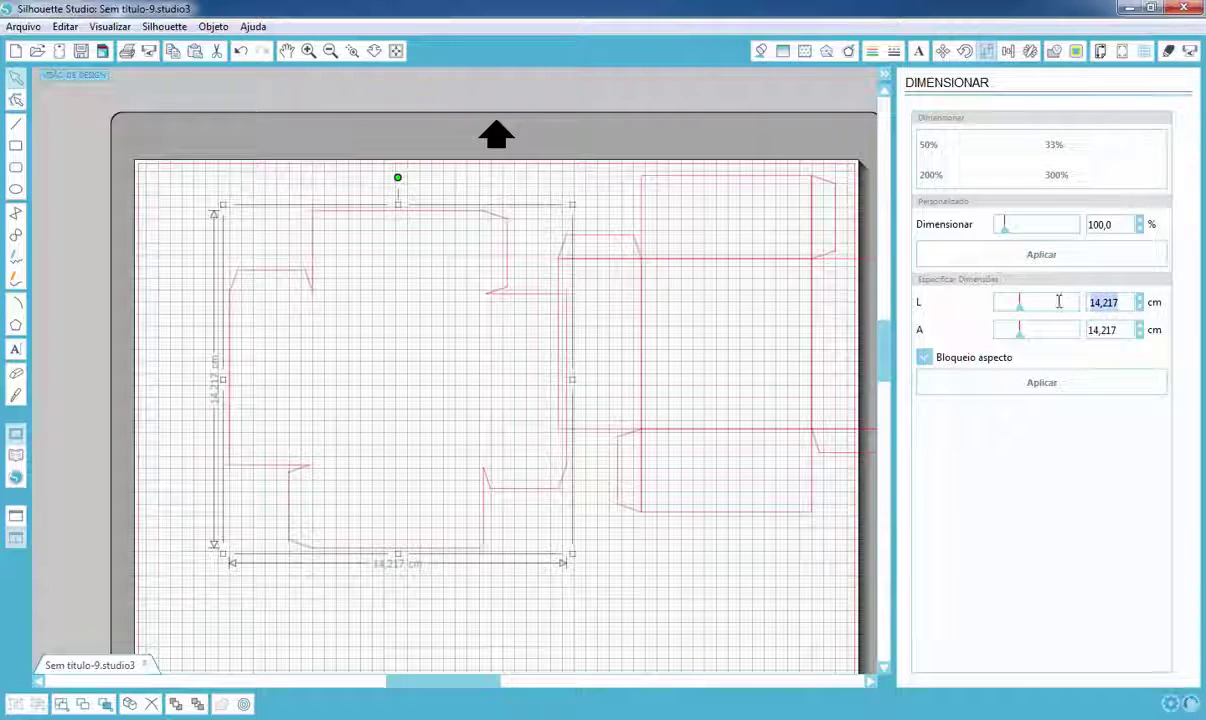
pyautogui.hotkey('ctrl', 'v')
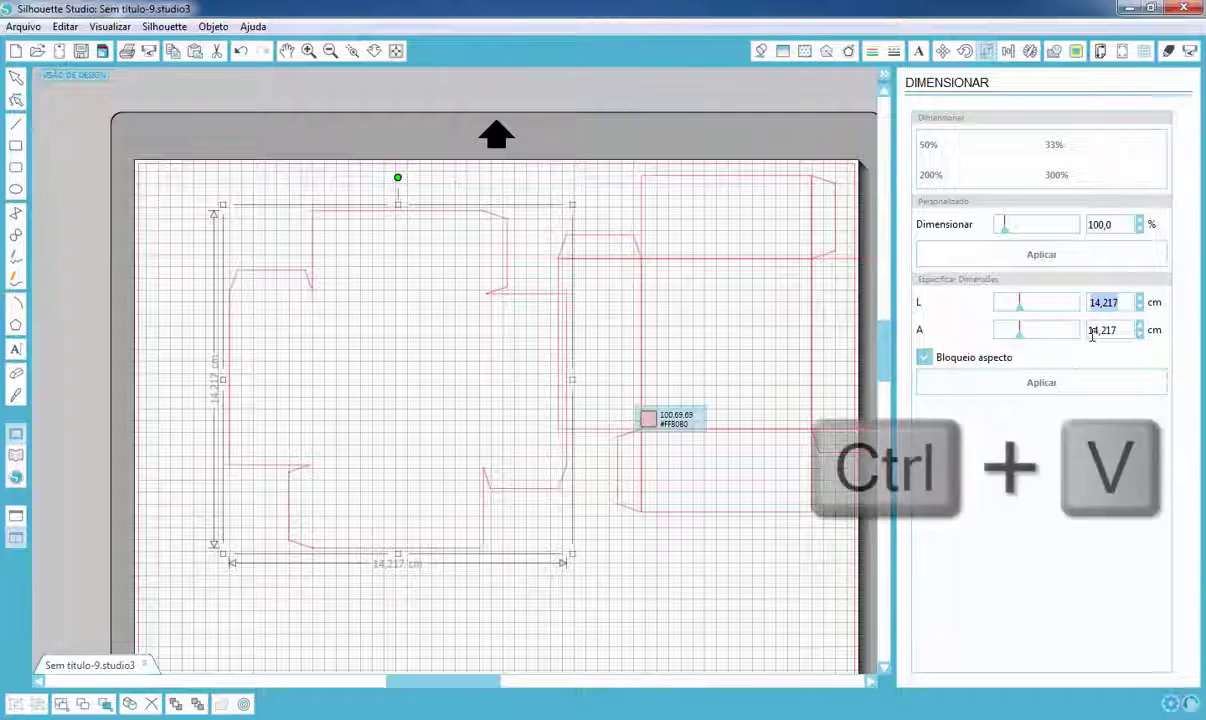
pyautogui.click(1080, 391)
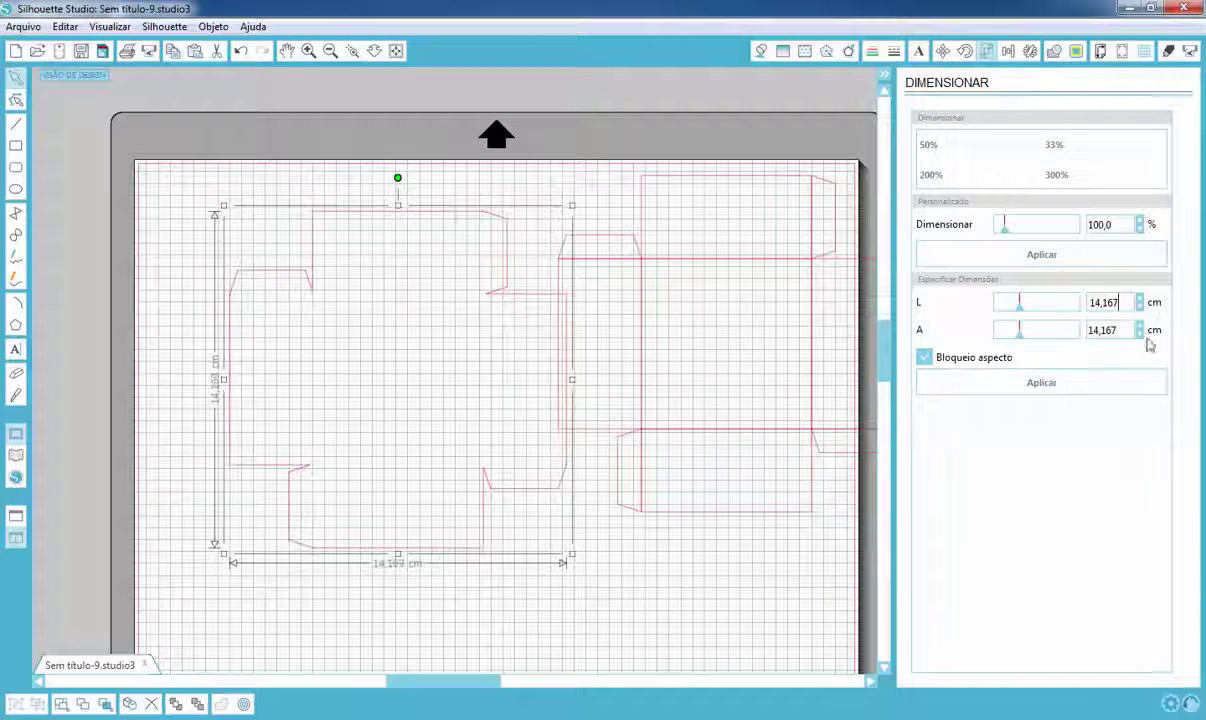
pyautogui.click(756, 437)
pyautogui.press('Delete')
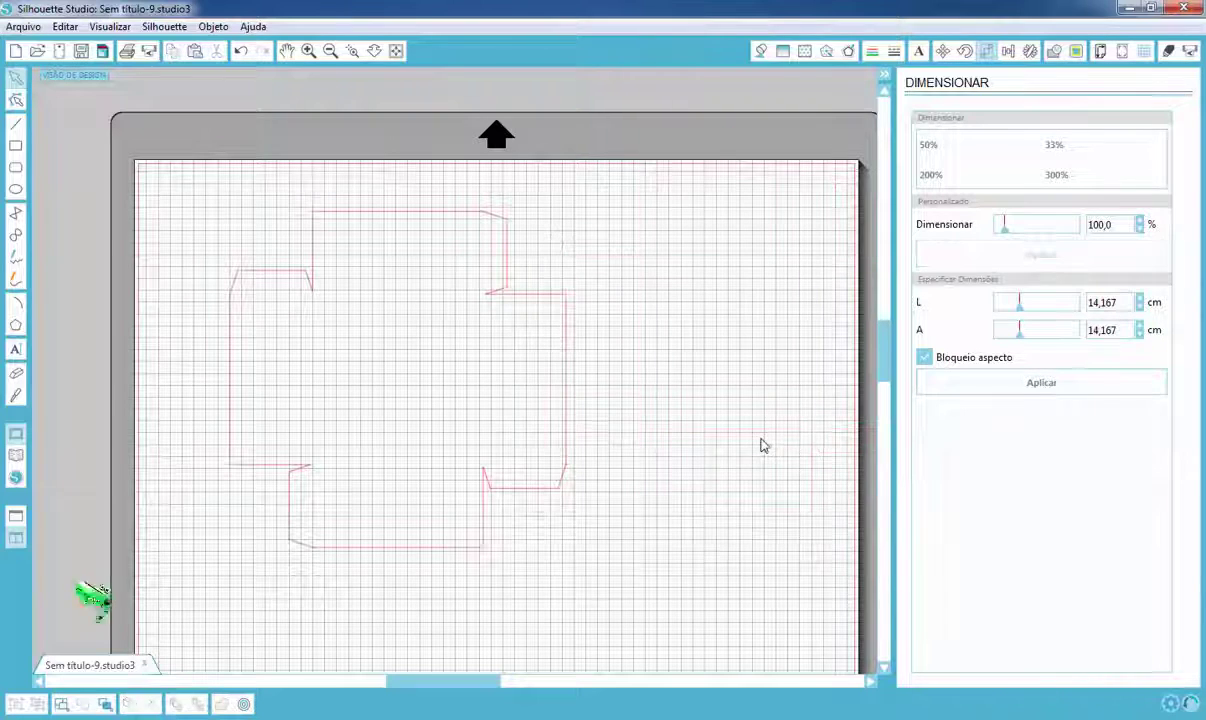
# Step: Draw a straight horizontal fold line from the lower-left inner notch of the outline to the right panel's lower outer corner
pyautogui.click(309, 50)
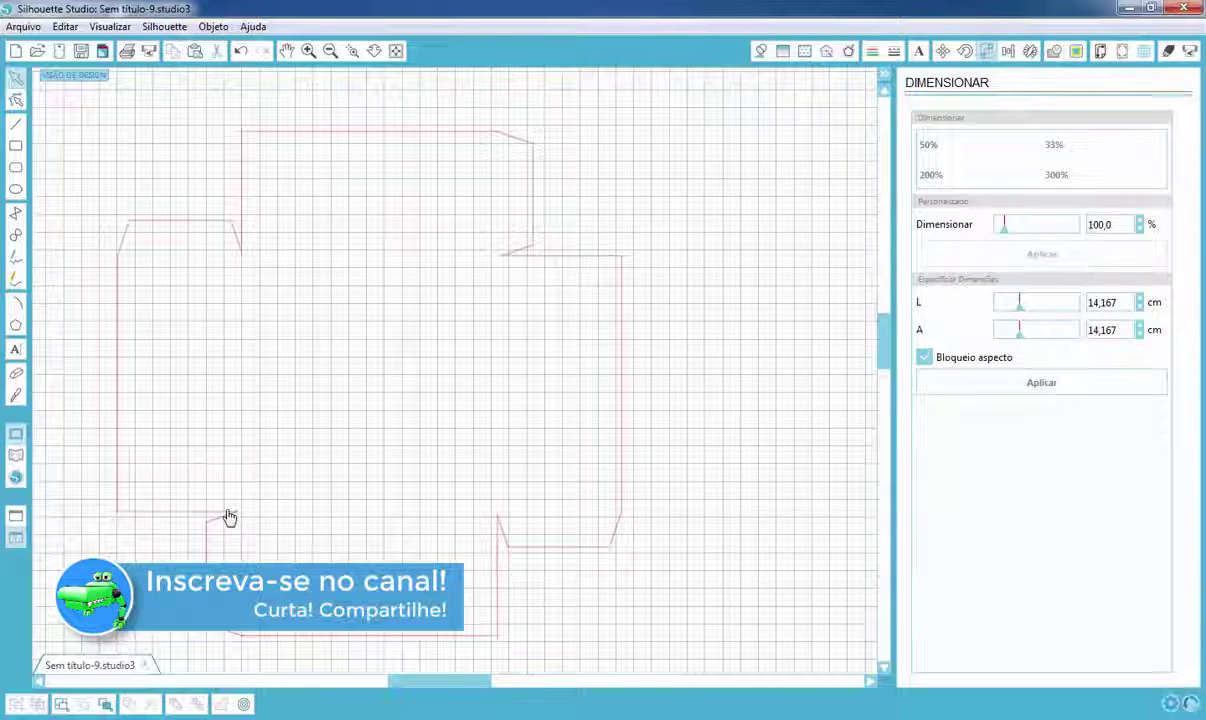
pyautogui.moveTo(229, 514)
pyautogui.mouseDown()
pyautogui.moveTo(248, 514)
pyautogui.moveTo(229, 525)
pyautogui.mouseUp()
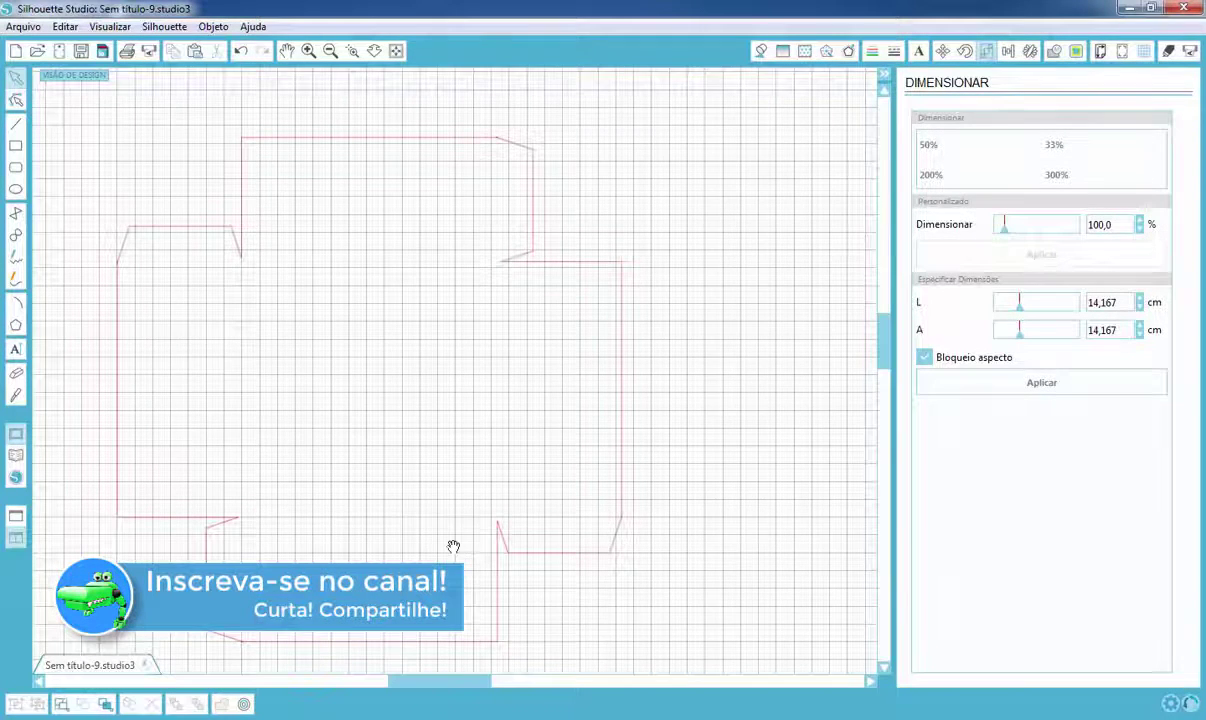
pyautogui.moveTo(453, 546); pyautogui.dragTo(487, 498)
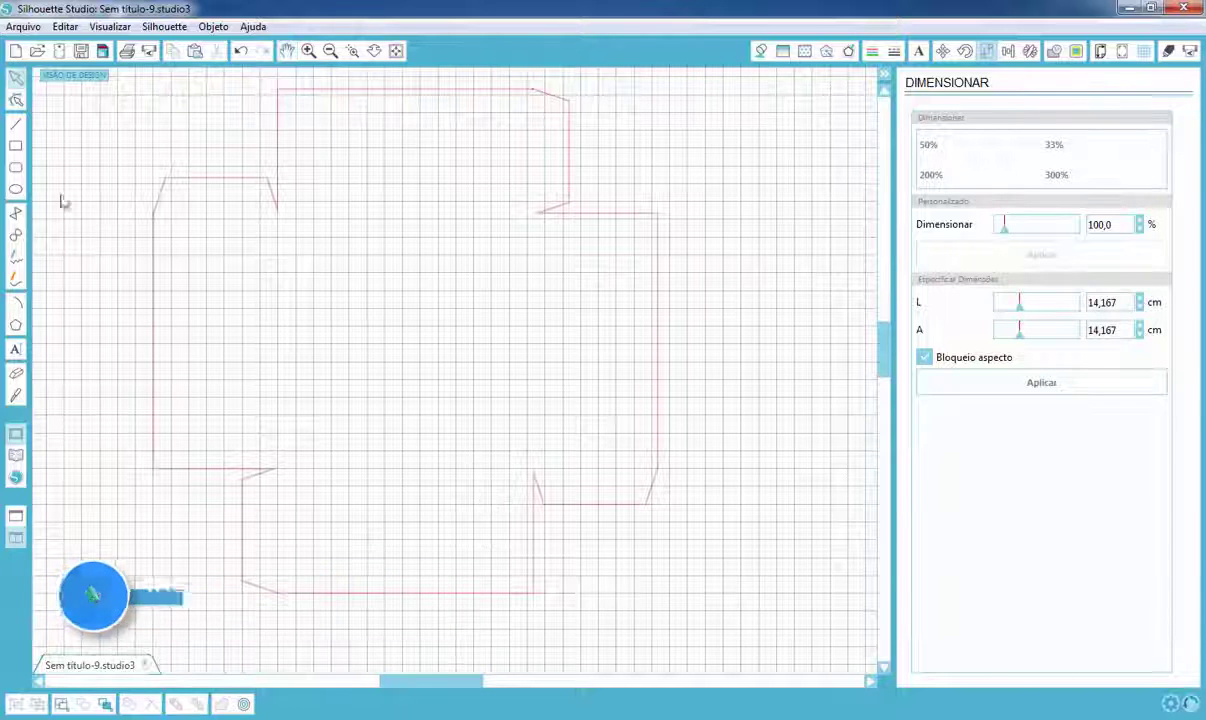
pyautogui.click(15, 122)
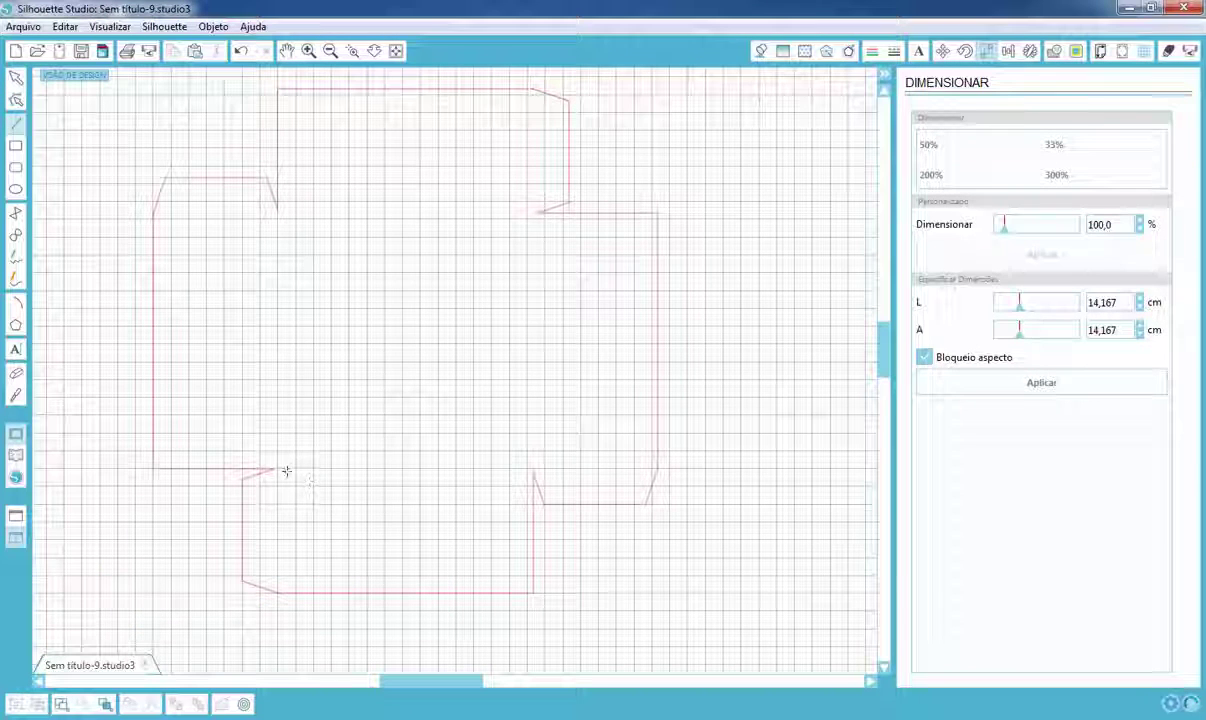
pyautogui.click(352, 51)
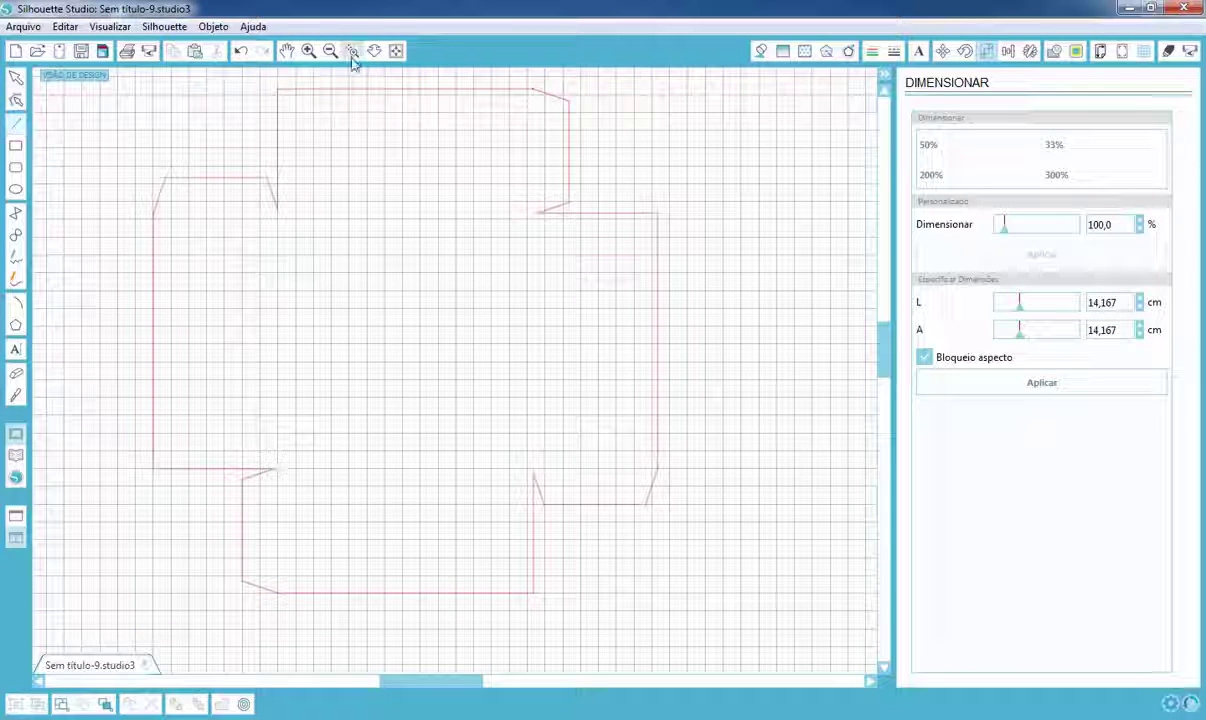
pyautogui.moveTo(387, 486); pyautogui.dragTo(684, 487)
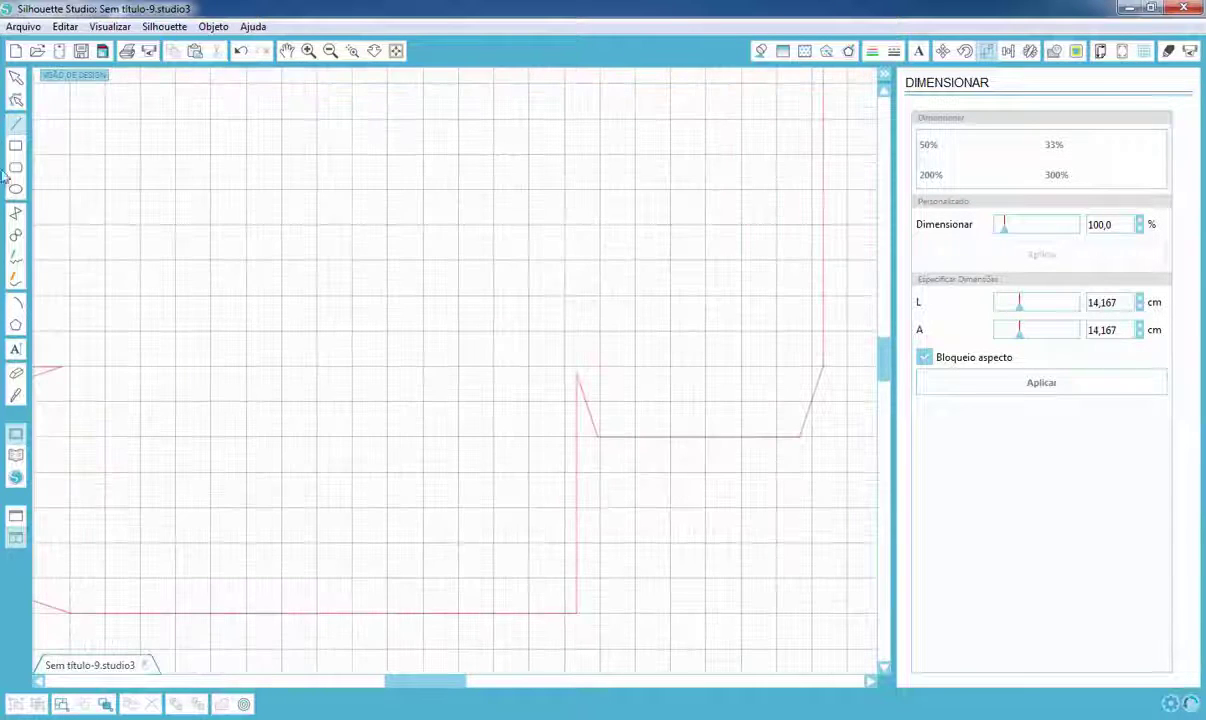
pyautogui.click(63, 368)
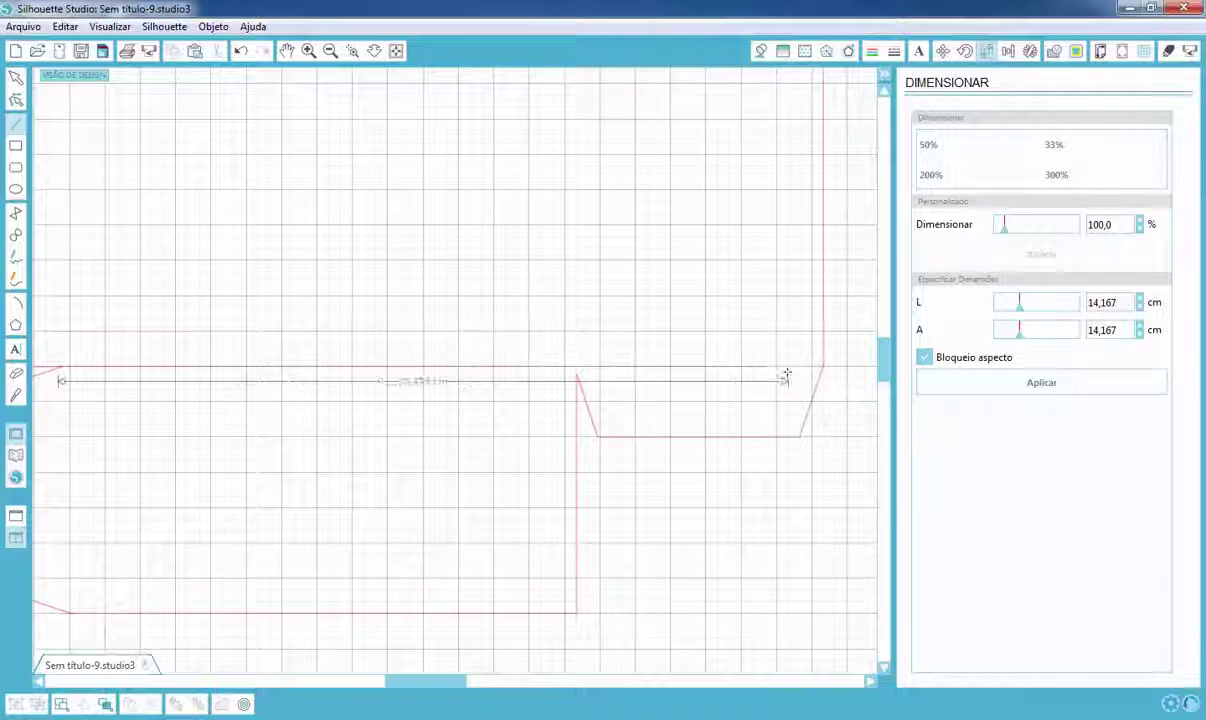
pyautogui.click(826, 368)
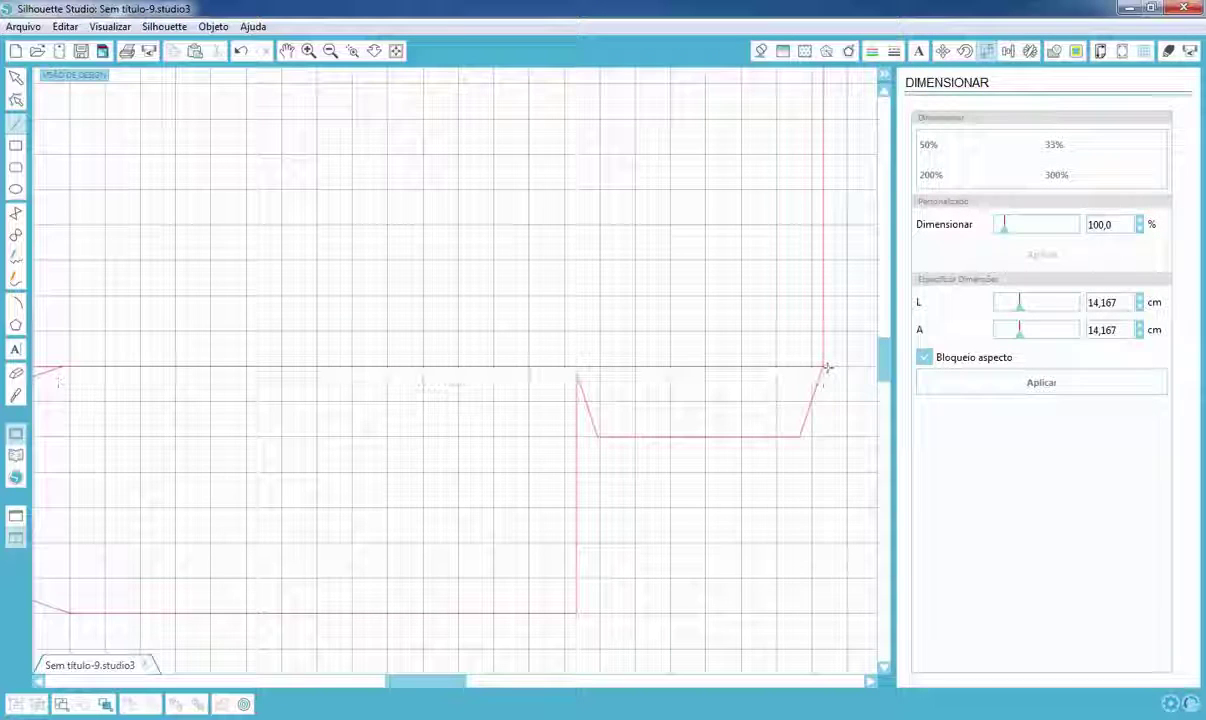
# Step: Draw a straight horizontal fold line from the left panel's upper outer corner to the inner notch beside the upper panel's glue flap
pyautogui.click(331, 52)
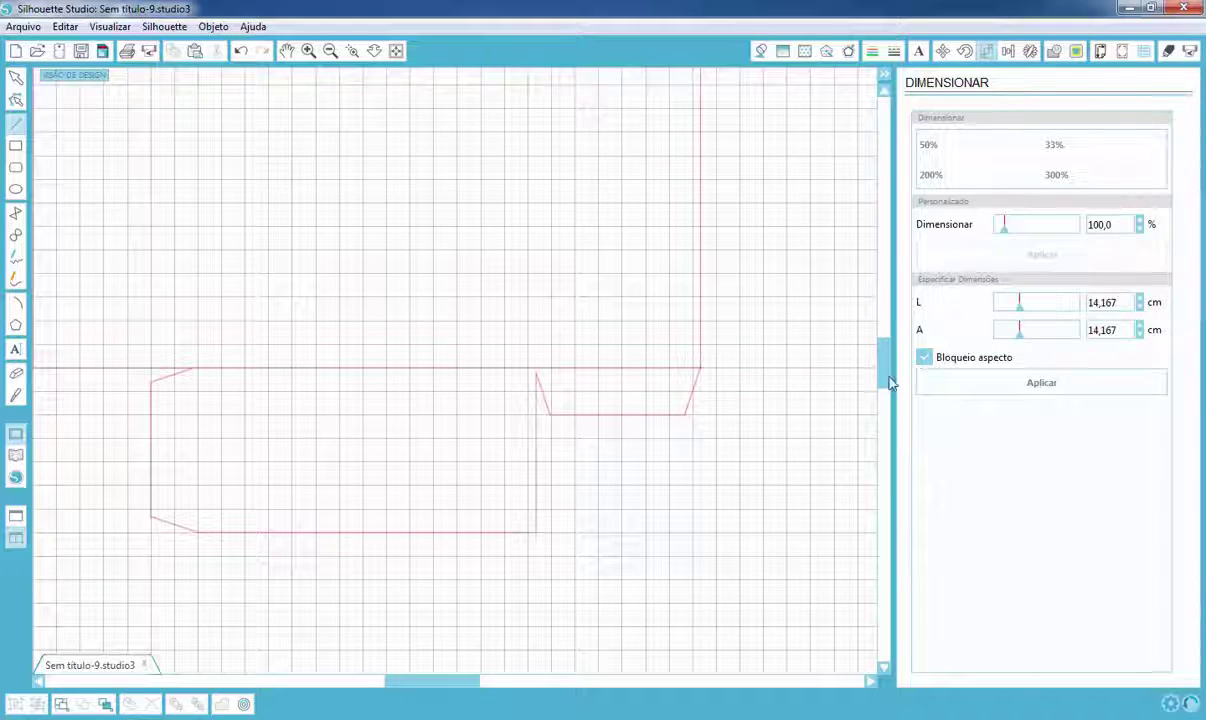
pyautogui.moveTo(886, 383); pyautogui.dragTo(895, 328)
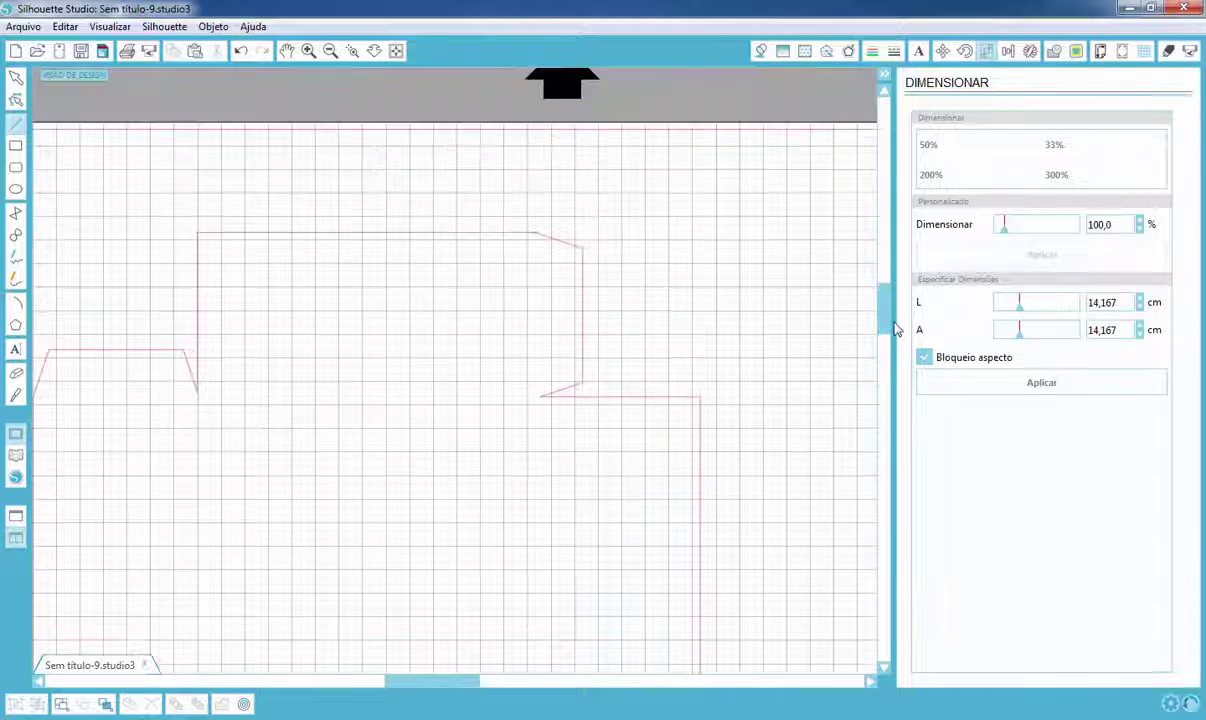
pyautogui.moveTo(415, 404); pyautogui.dragTo(503, 364)
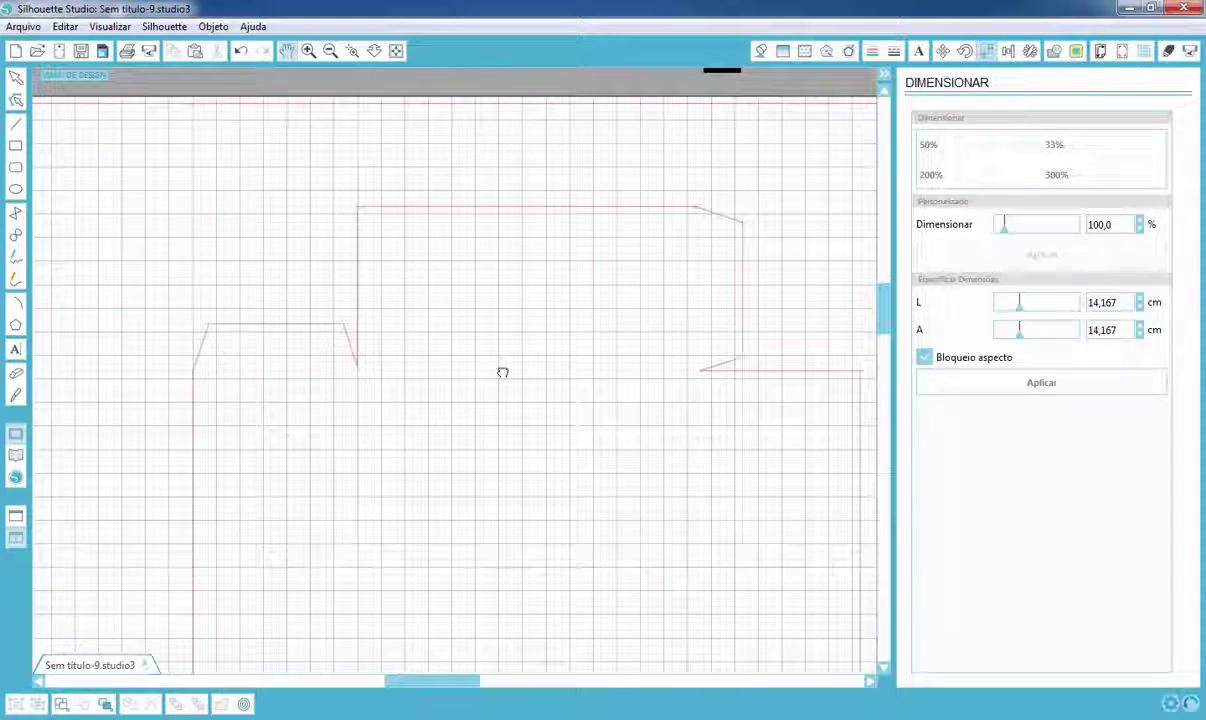
pyautogui.click(352, 50)
pyautogui.moveTo(178, 357); pyautogui.dragTo(748, 377)
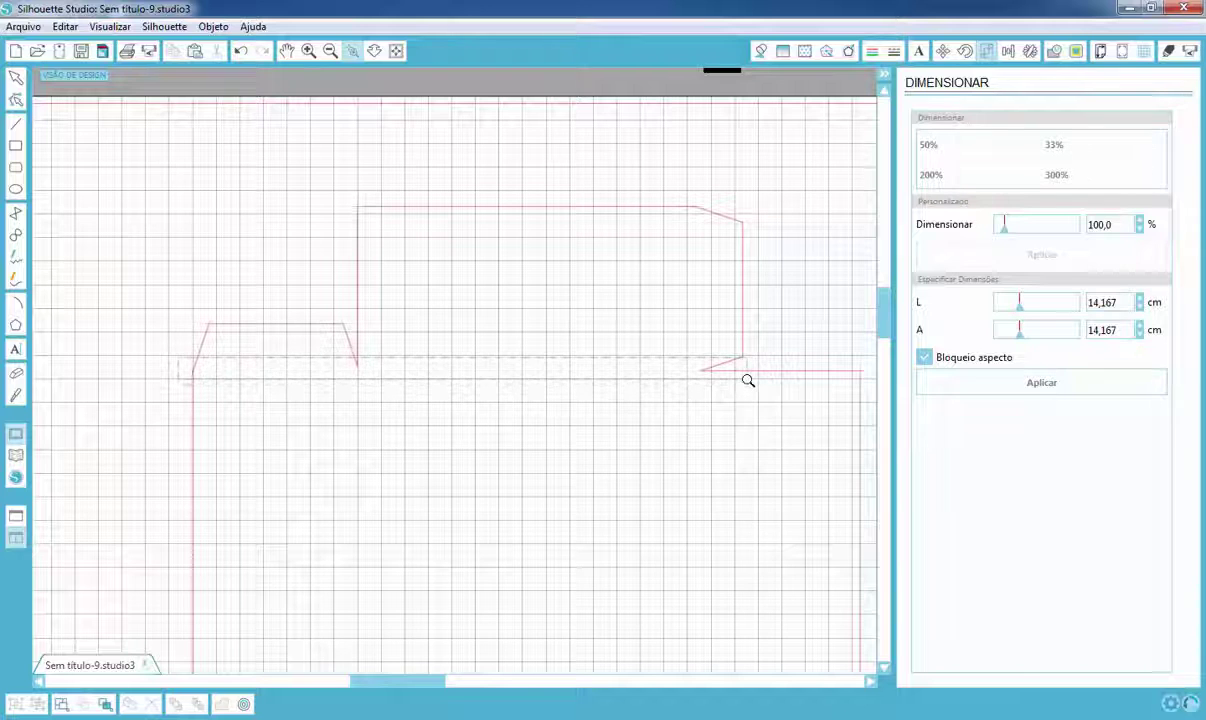
pyautogui.click(16, 120)
pyautogui.click(54, 376)
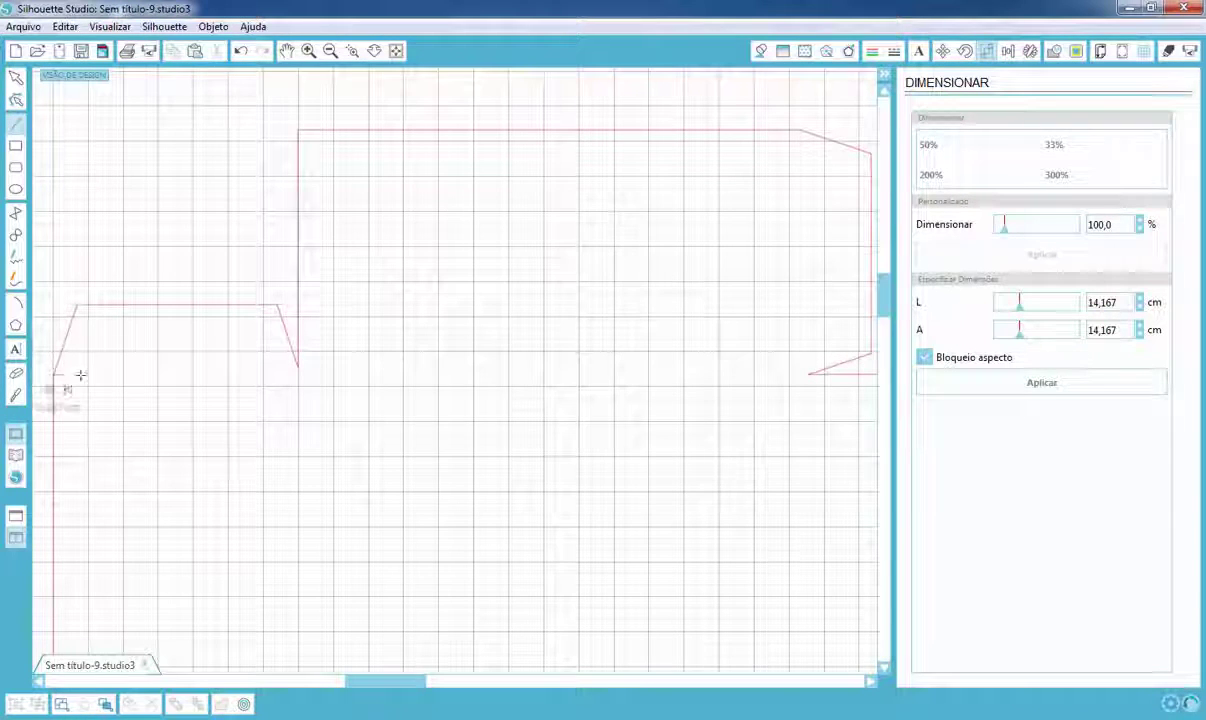
pyautogui.click(808, 375)
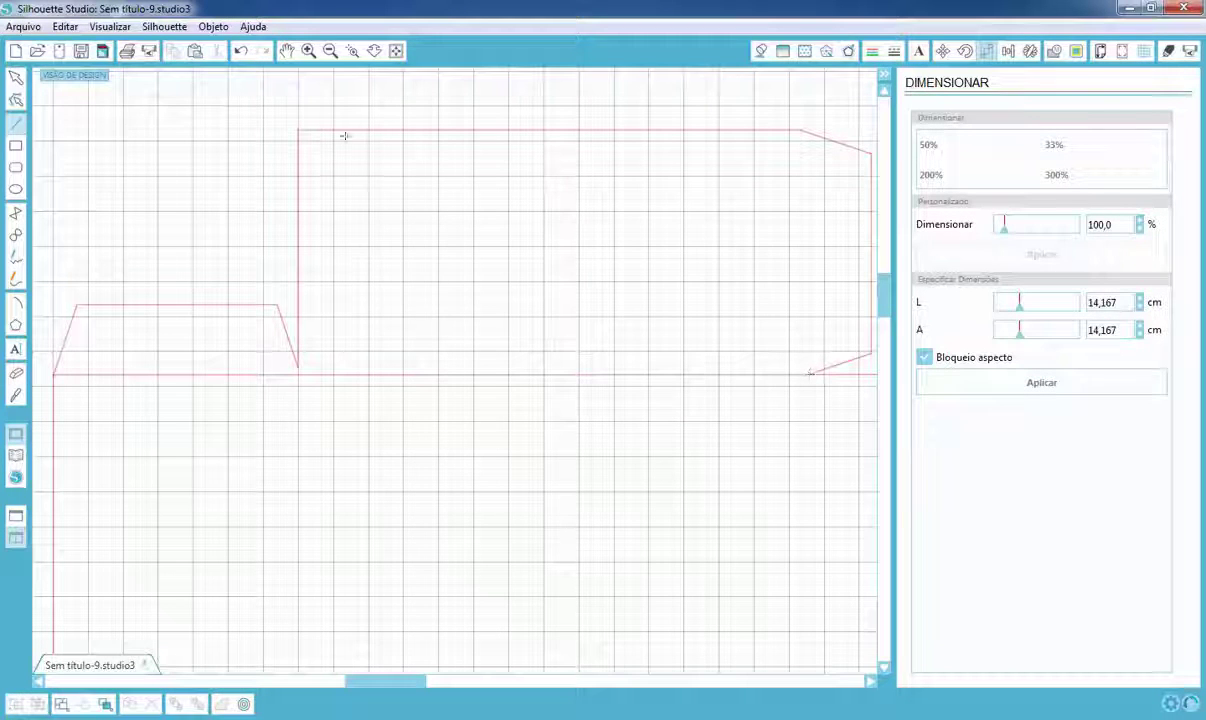
# Step: Group the two horizontal fold lines and replicate them with one rotated copy to form the vertical fold lines
pyautogui.click(397, 52)
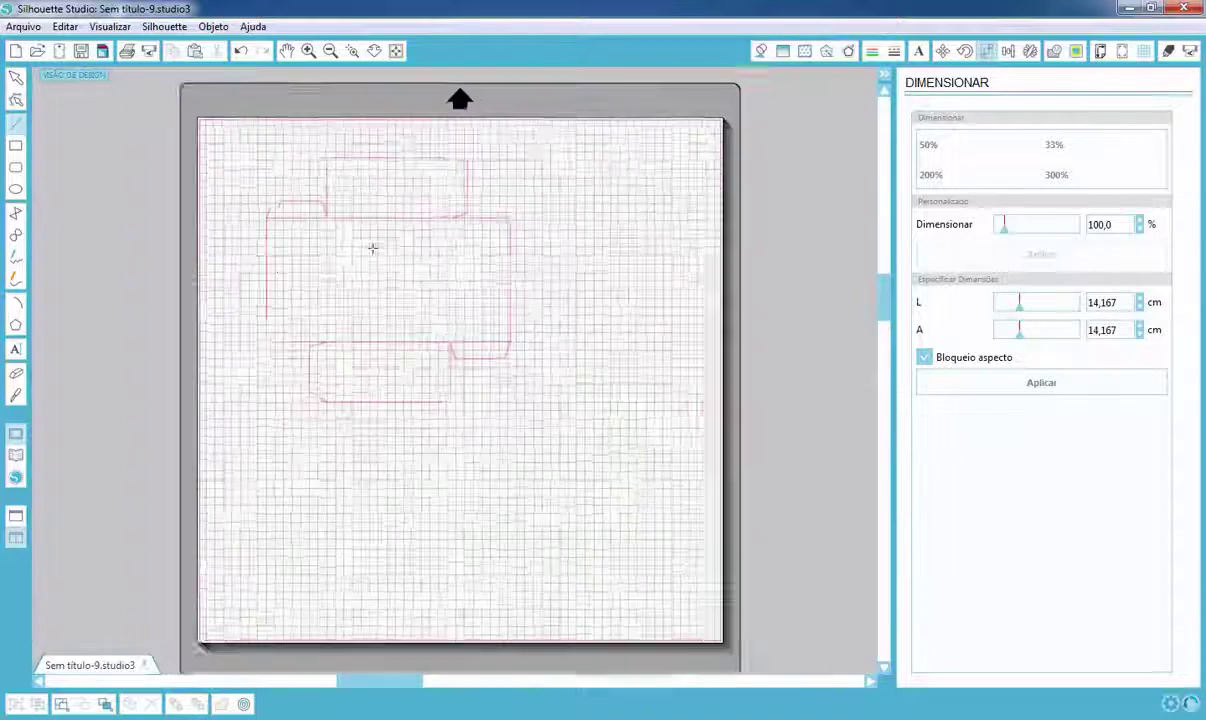
pyautogui.click(18, 80)
pyautogui.moveTo(215, 175); pyautogui.dragTo(567, 365)
pyautogui.rightClick(567, 365)
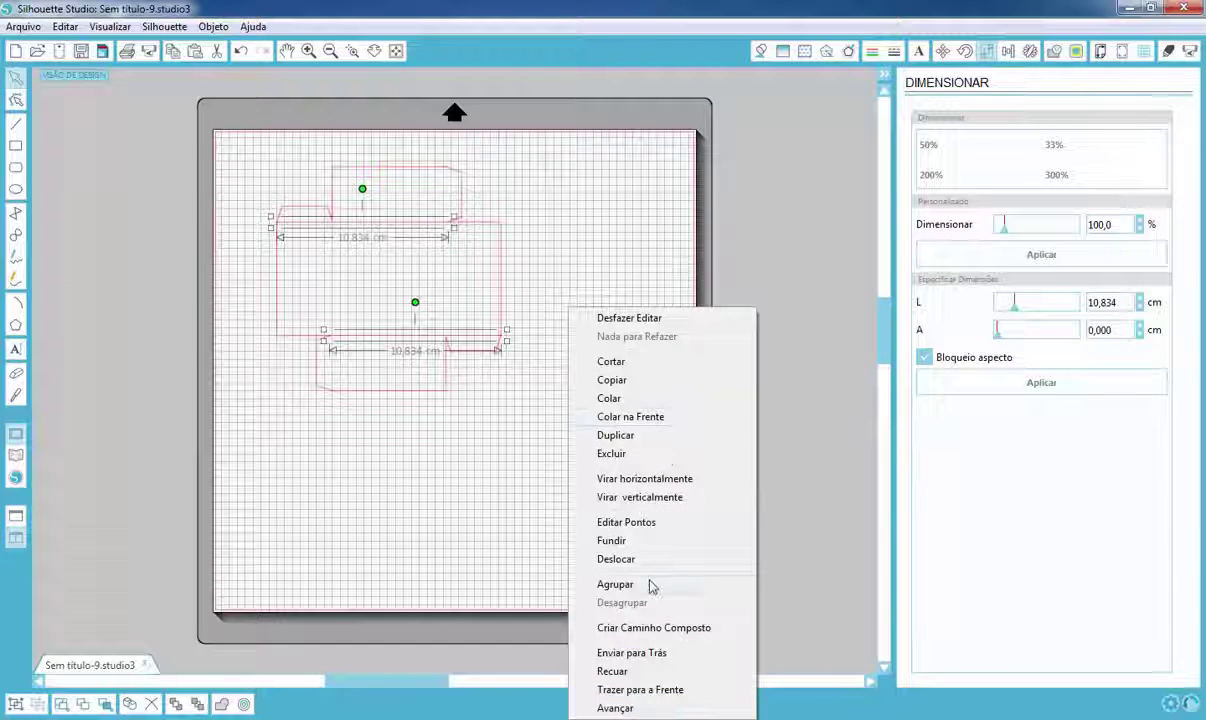
pyautogui.click(649, 585)
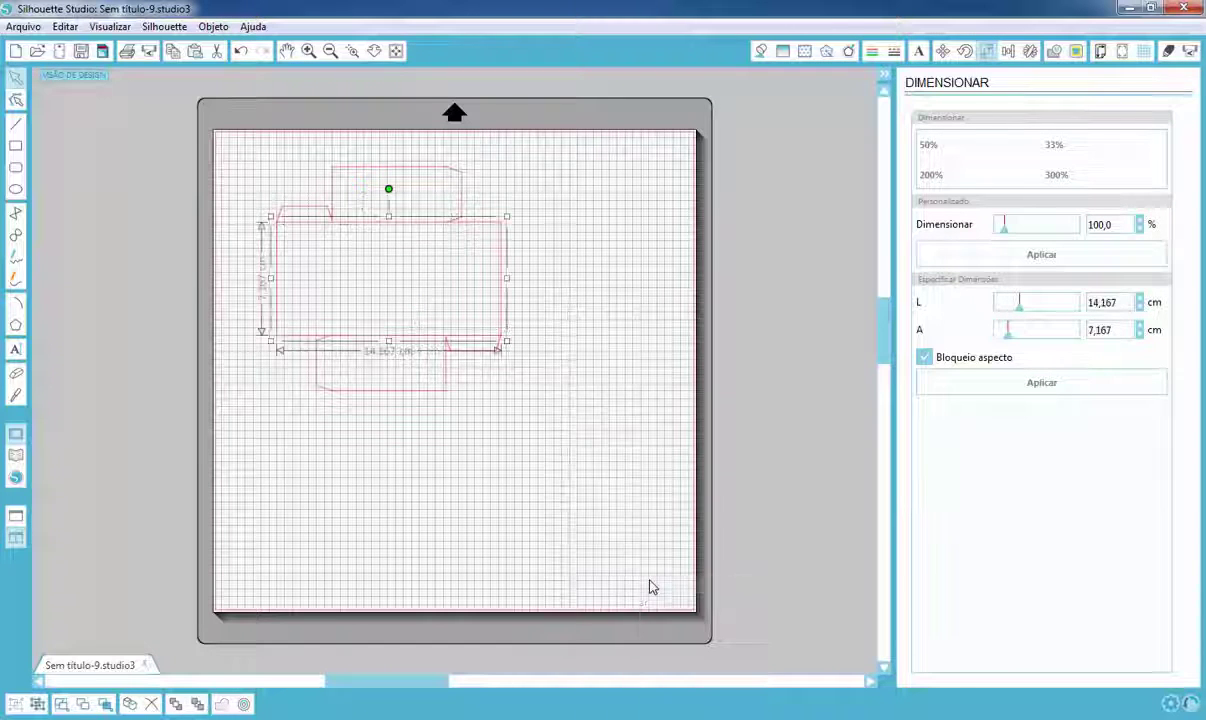
pyautogui.click(1030, 50)
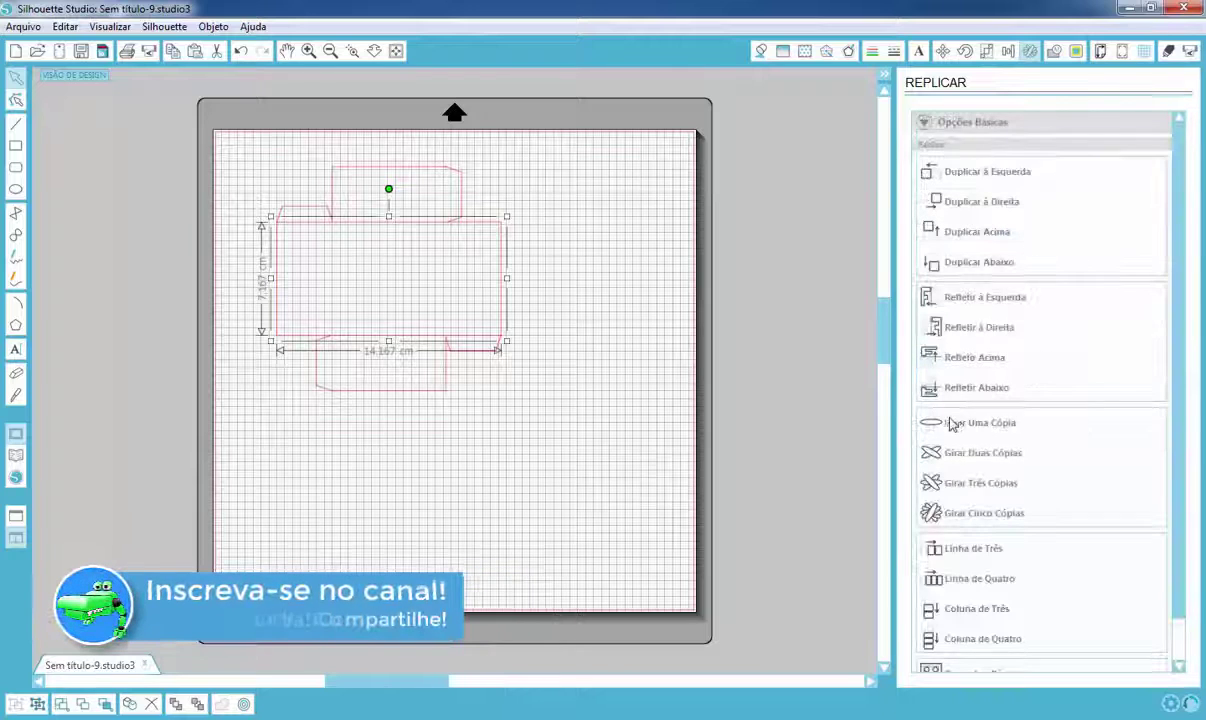
pyautogui.click(1013, 424)
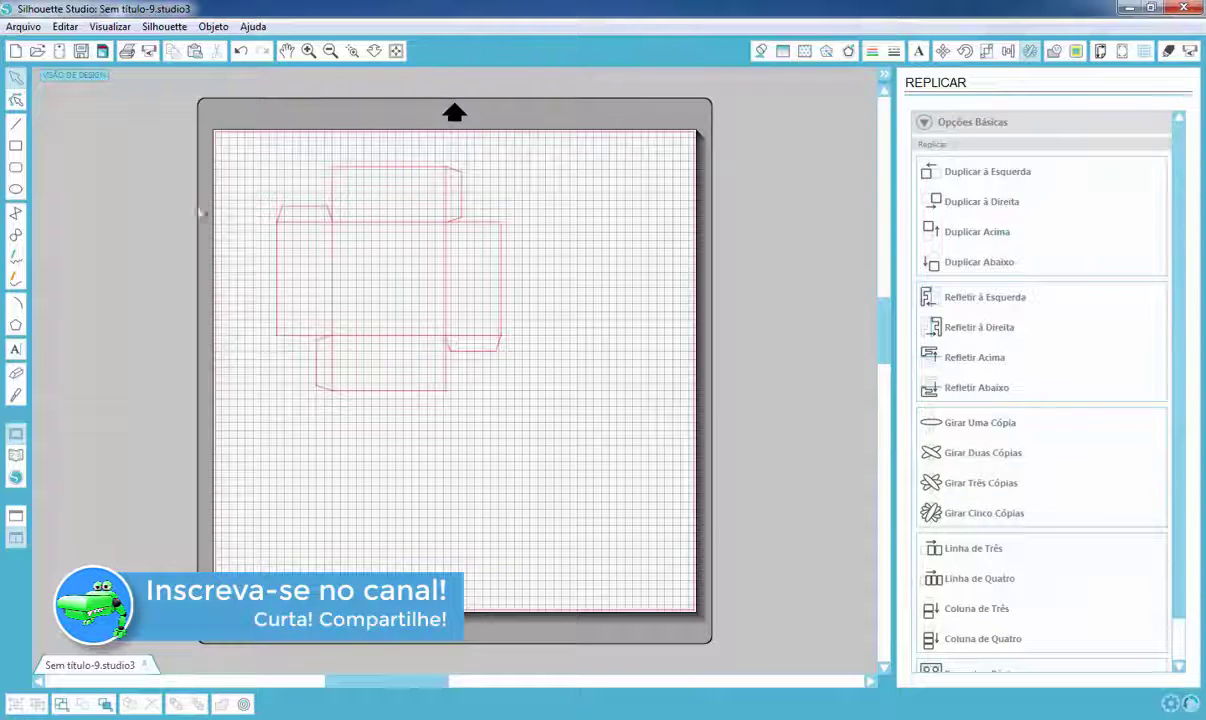
# Step: Group all the fold lines without the outer outline and set their cut style to Perfurar Borda
pyautogui.moveTo(240, 137); pyautogui.dragTo(606, 453)
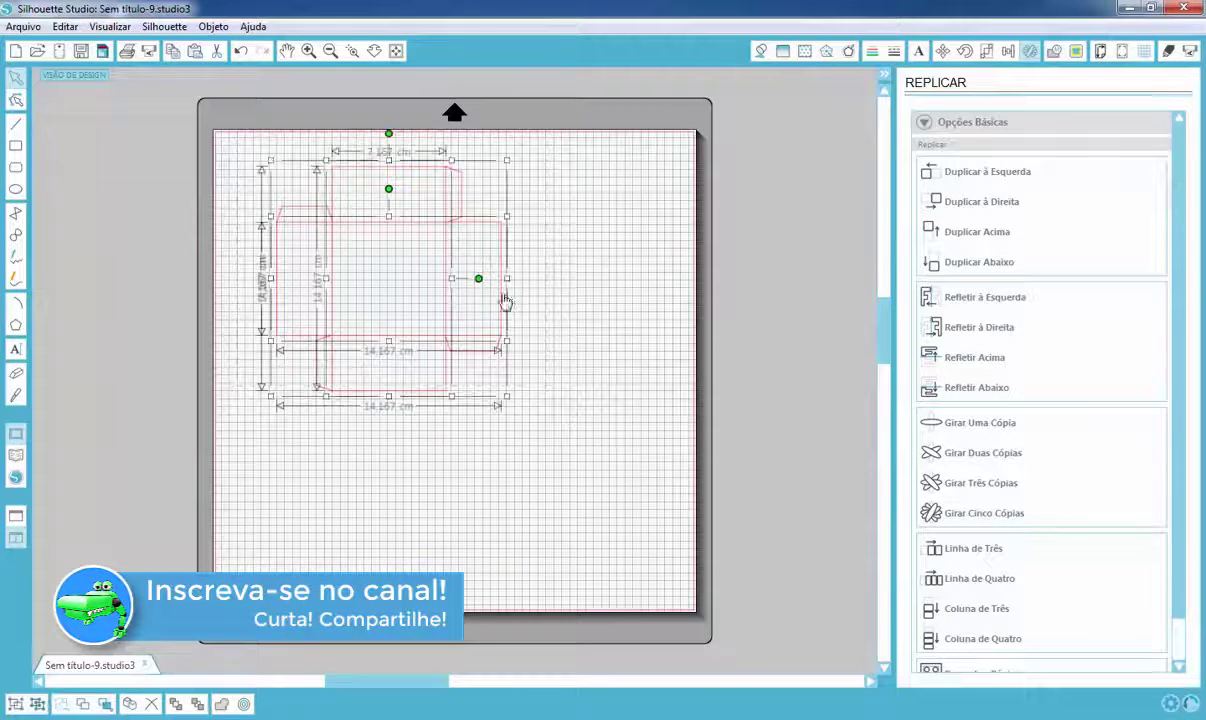
pyautogui.rightClick(541, 291)
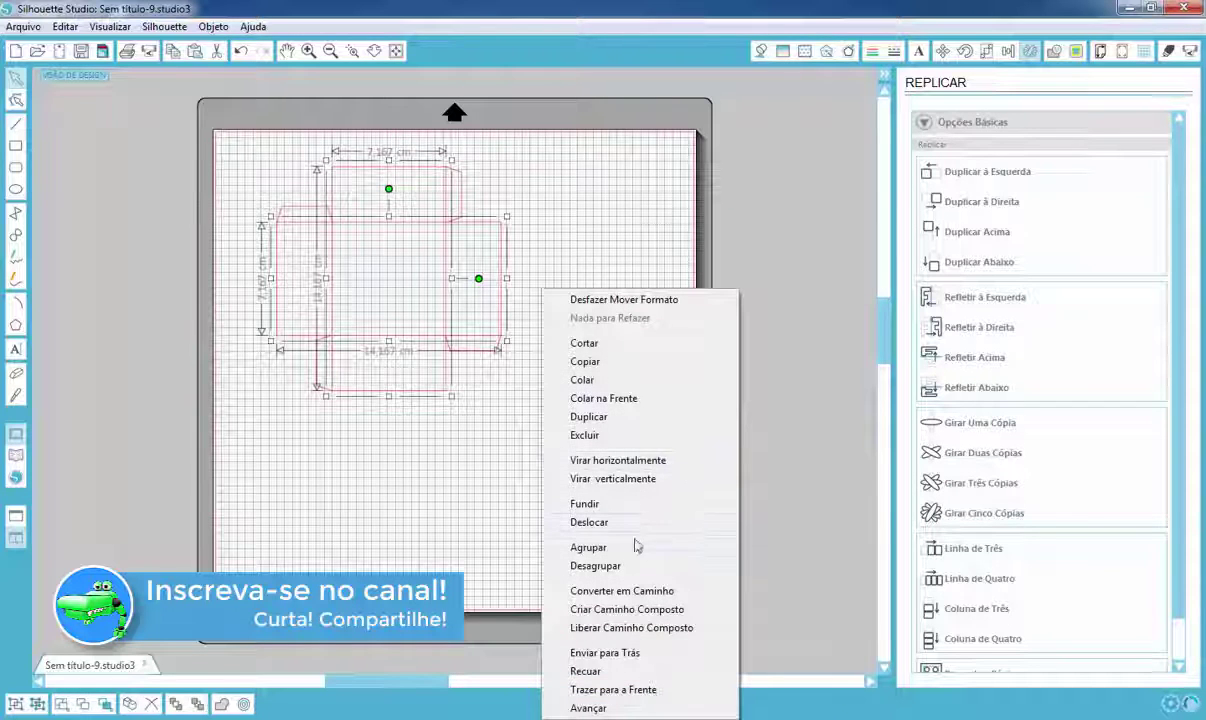
pyautogui.click(596, 547)
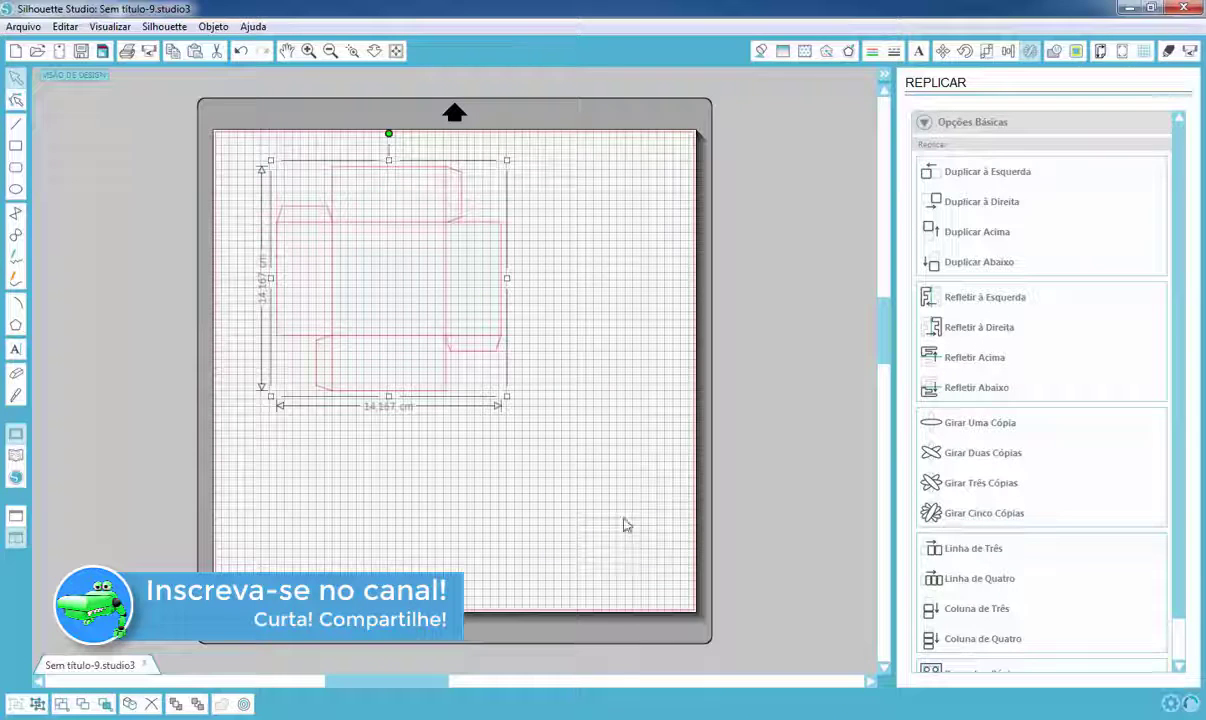
pyautogui.click(1168, 50)
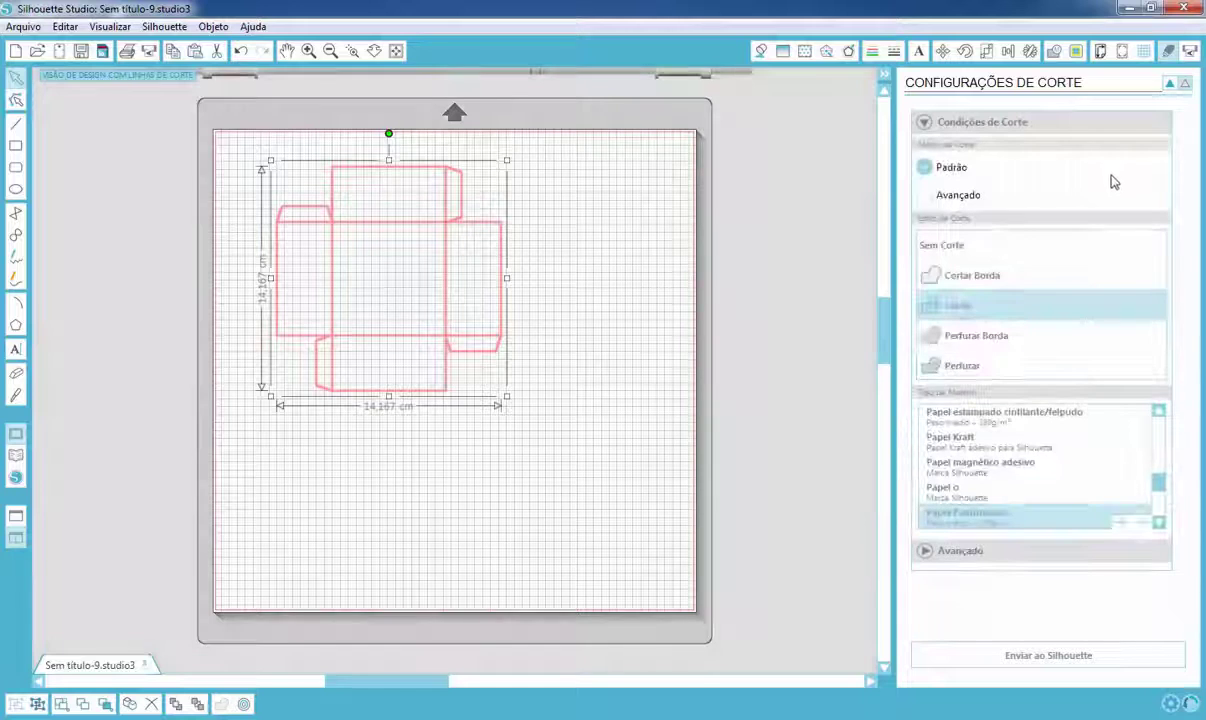
pyautogui.click(953, 339)
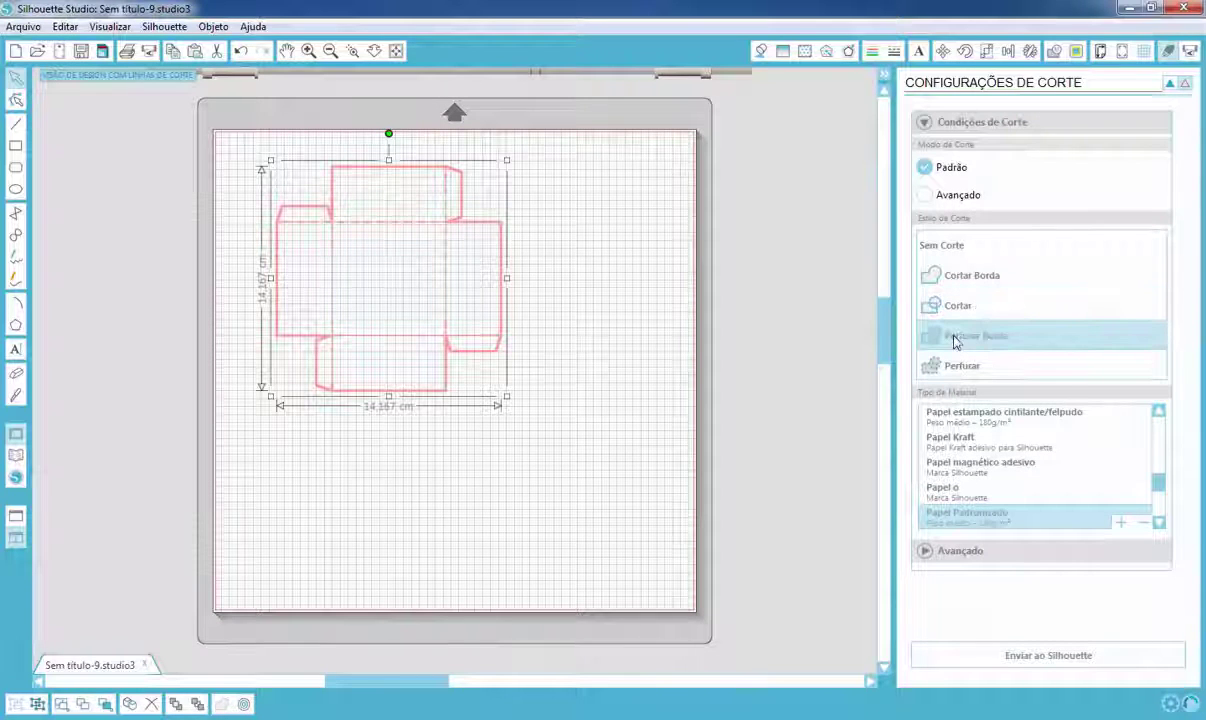
pyautogui.click(589, 331)
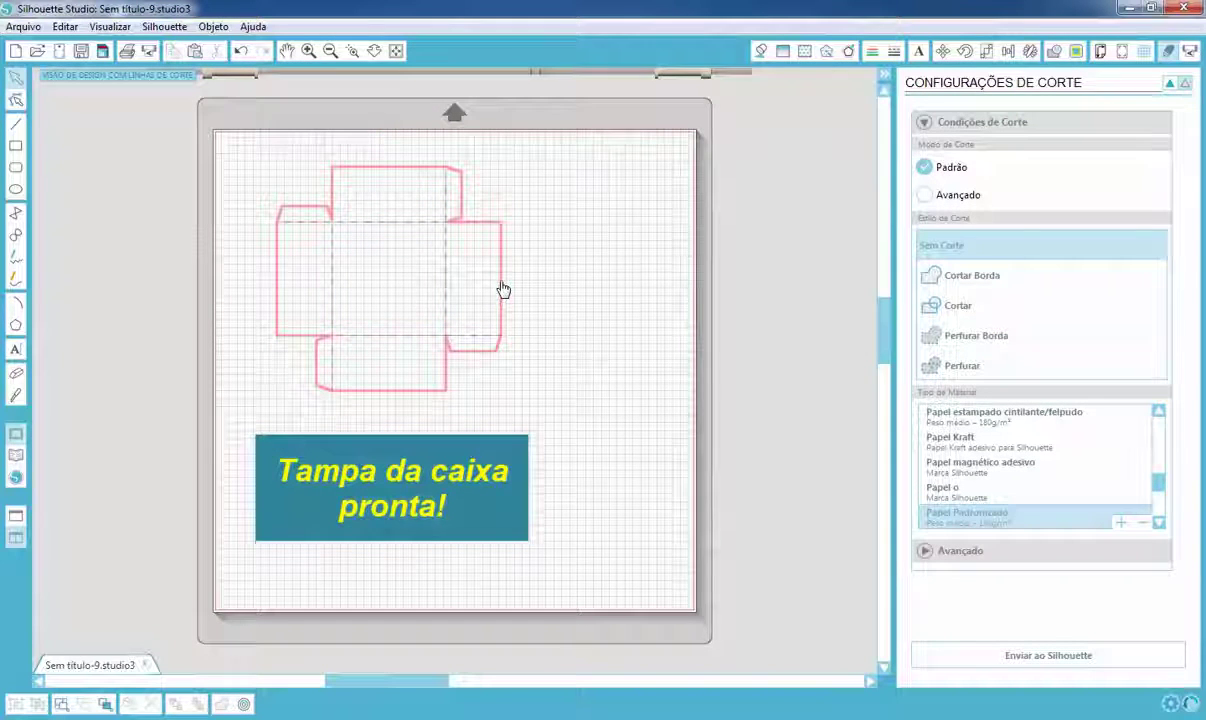
# Step: Check that the outer outline uses the Cortar style, group it with the fold lines, and move the finished lid template off the page
pyautogui.click(503, 290)
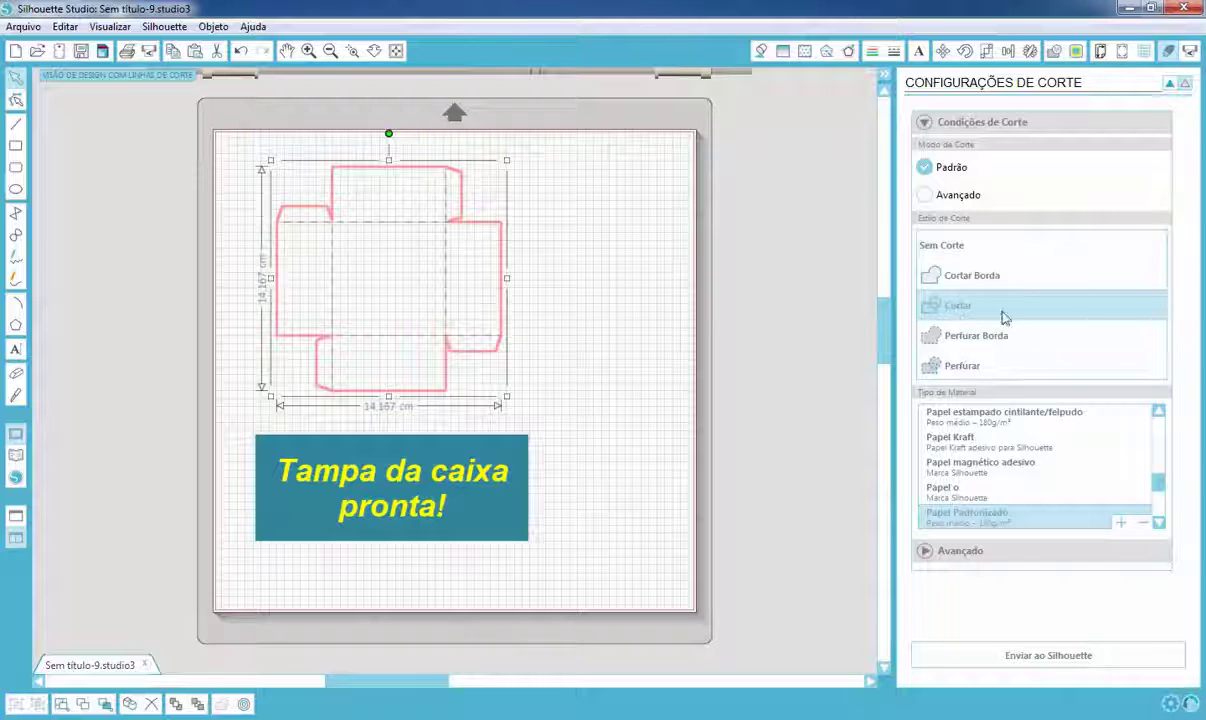
pyautogui.rightClick(615, 386)
pyautogui.click(690, 548)
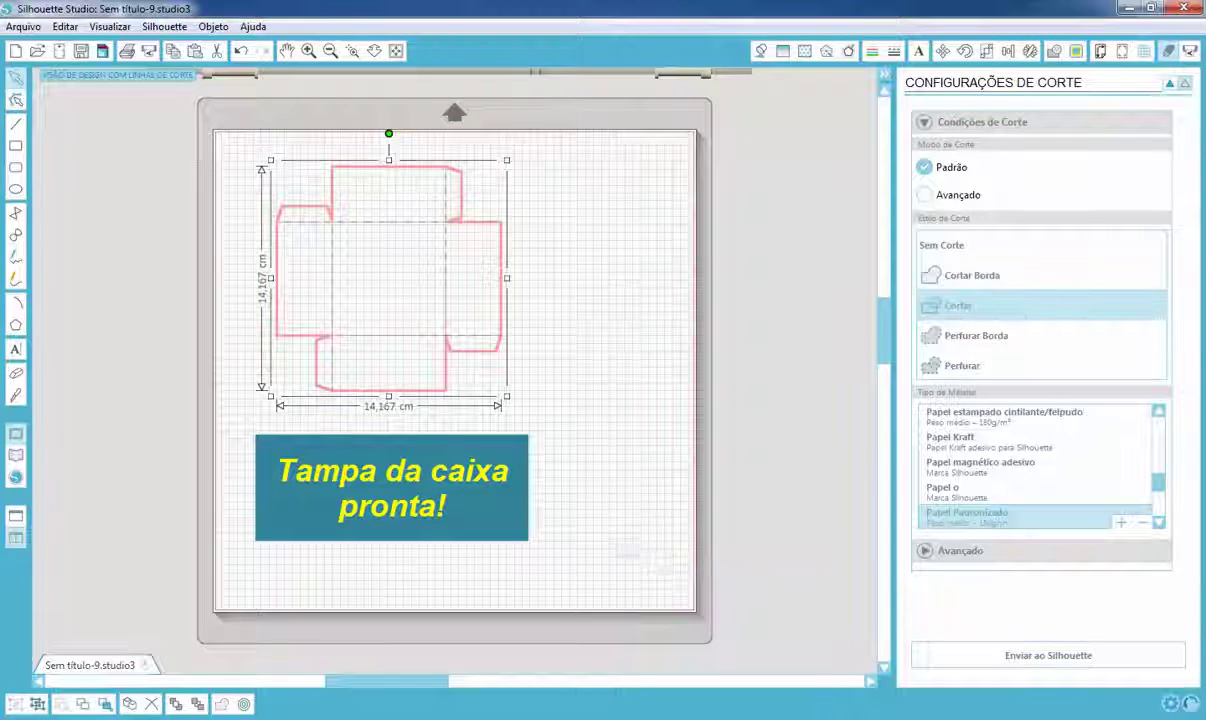
pyautogui.moveTo(334, 358); pyautogui.dragTo(788, 396)
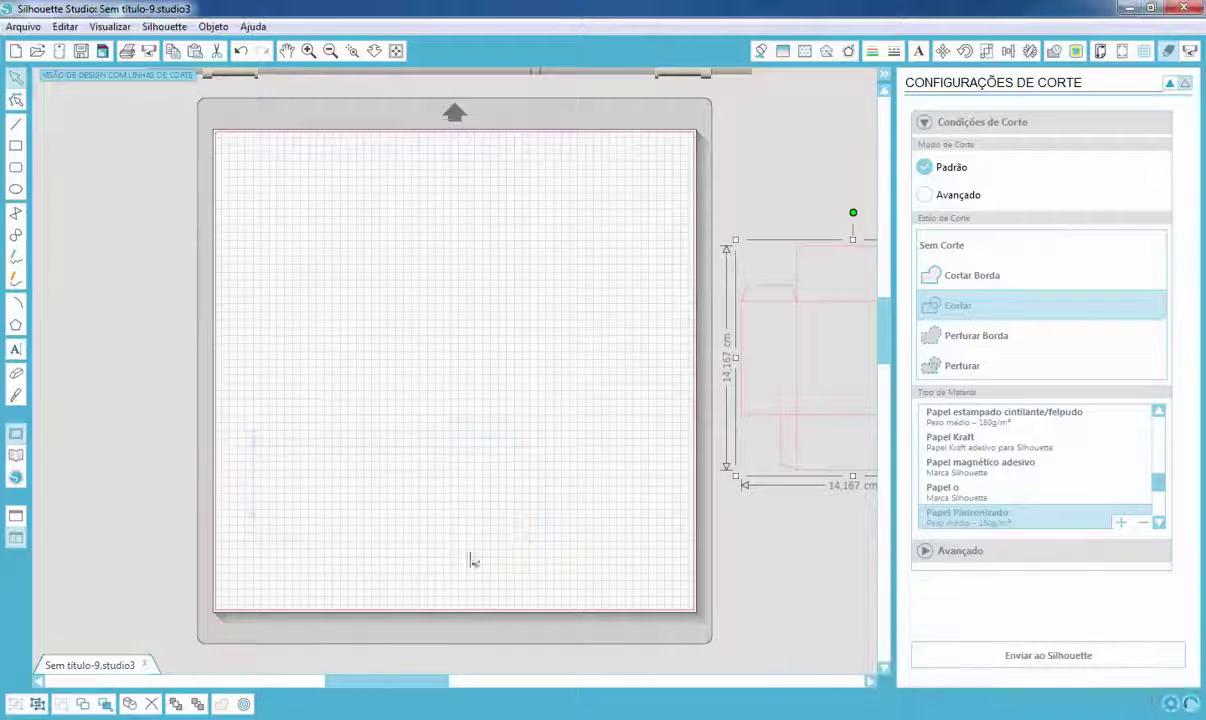
# Step: Set the grid divisions to 2, draw a 21 × 21 cm square on the empty page, and check its dimensions
pyautogui.click(1143, 51)
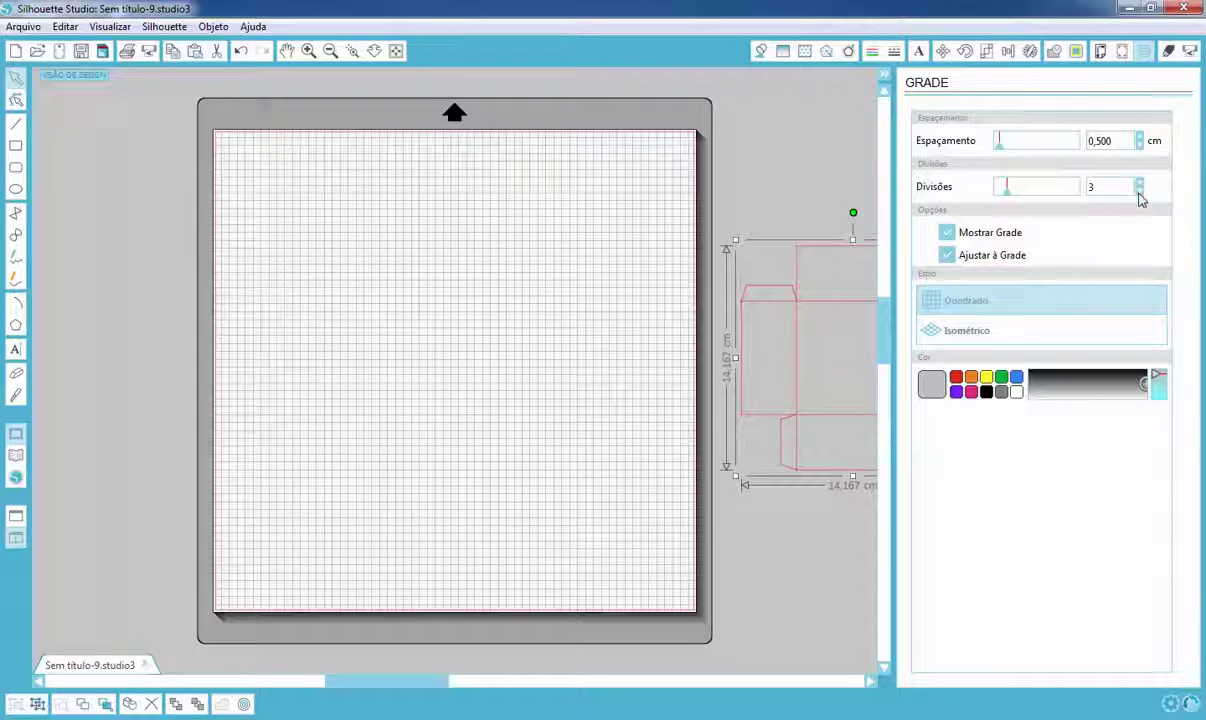
pyautogui.click(1139, 192)
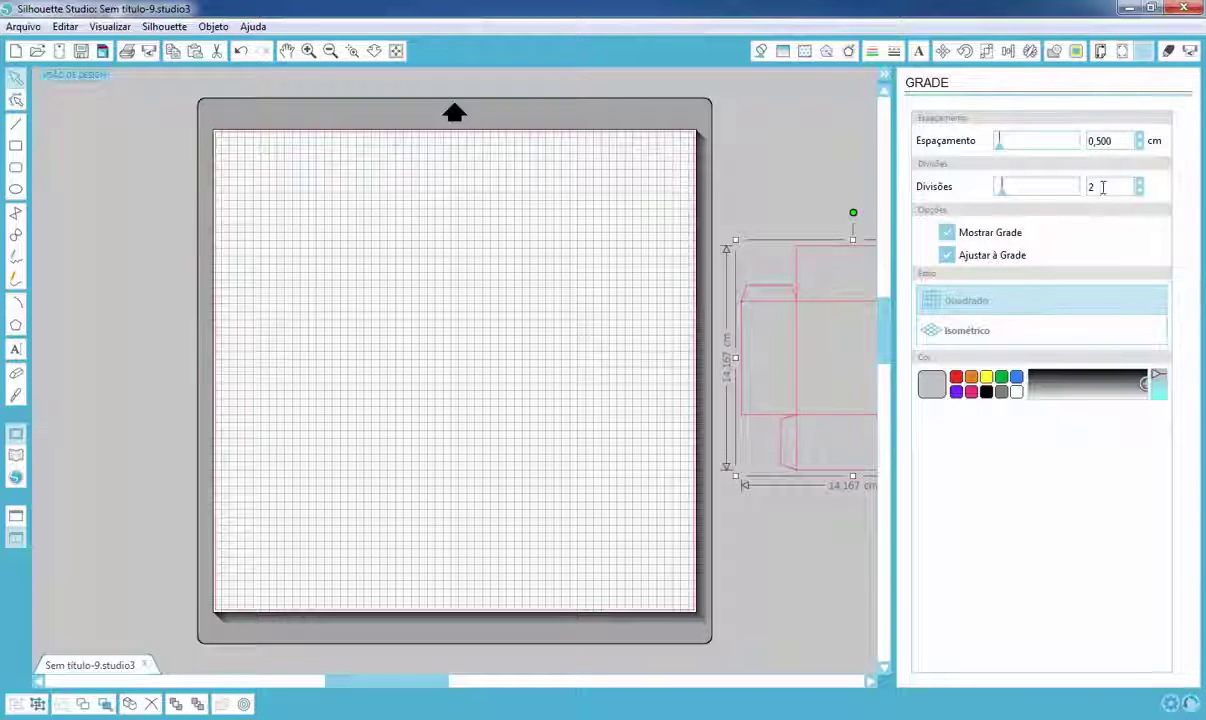
pyautogui.click(16, 146)
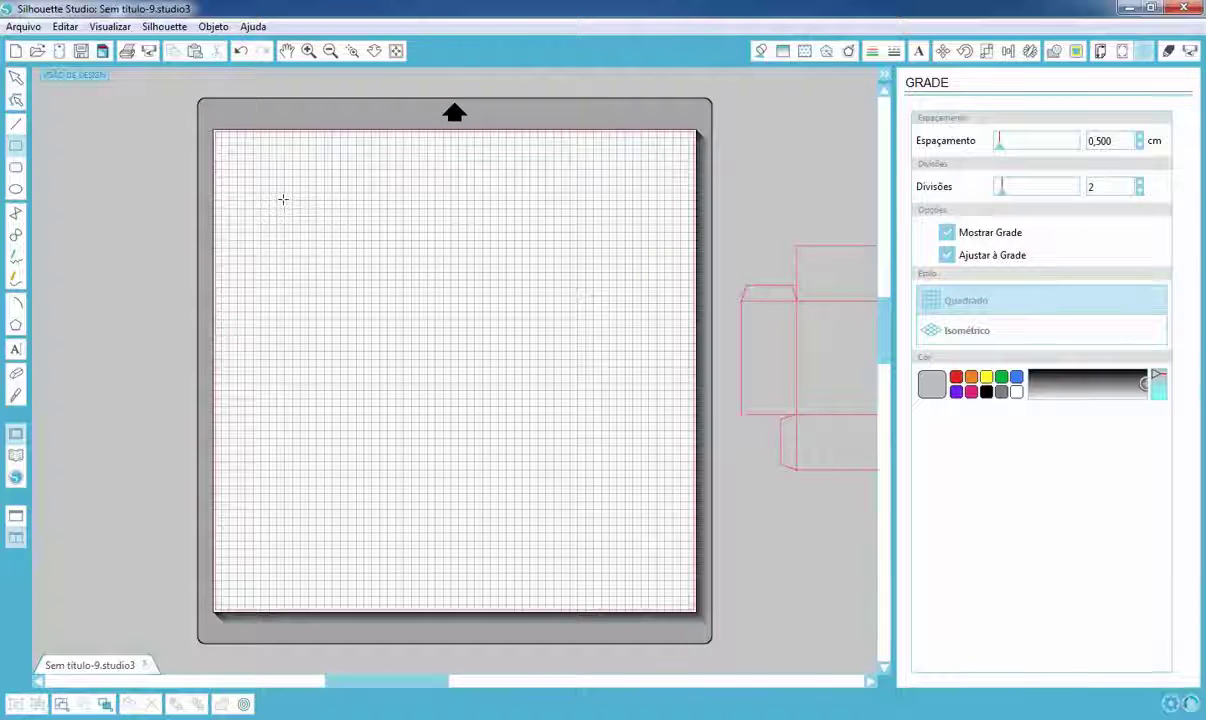
pyautogui.moveTo(285, 202)
pyautogui.mouseDown()
pyautogui.moveTo(460, 415)
pyautogui.moveTo(487, 492)
pyautogui.moveTo(557, 528)
pyautogui.moveTo(572, 576)
pyautogui.mouseUp()
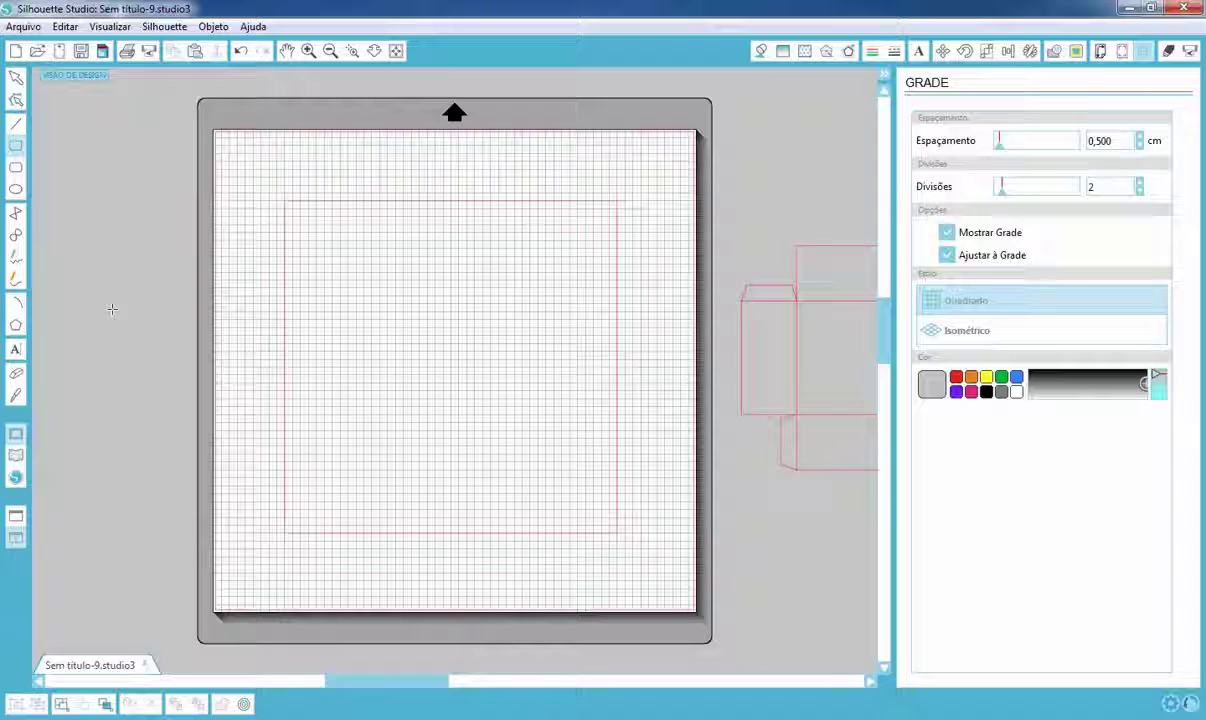
pyautogui.click(15, 79)
pyautogui.moveTo(279, 158); pyautogui.dragTo(397, 450)
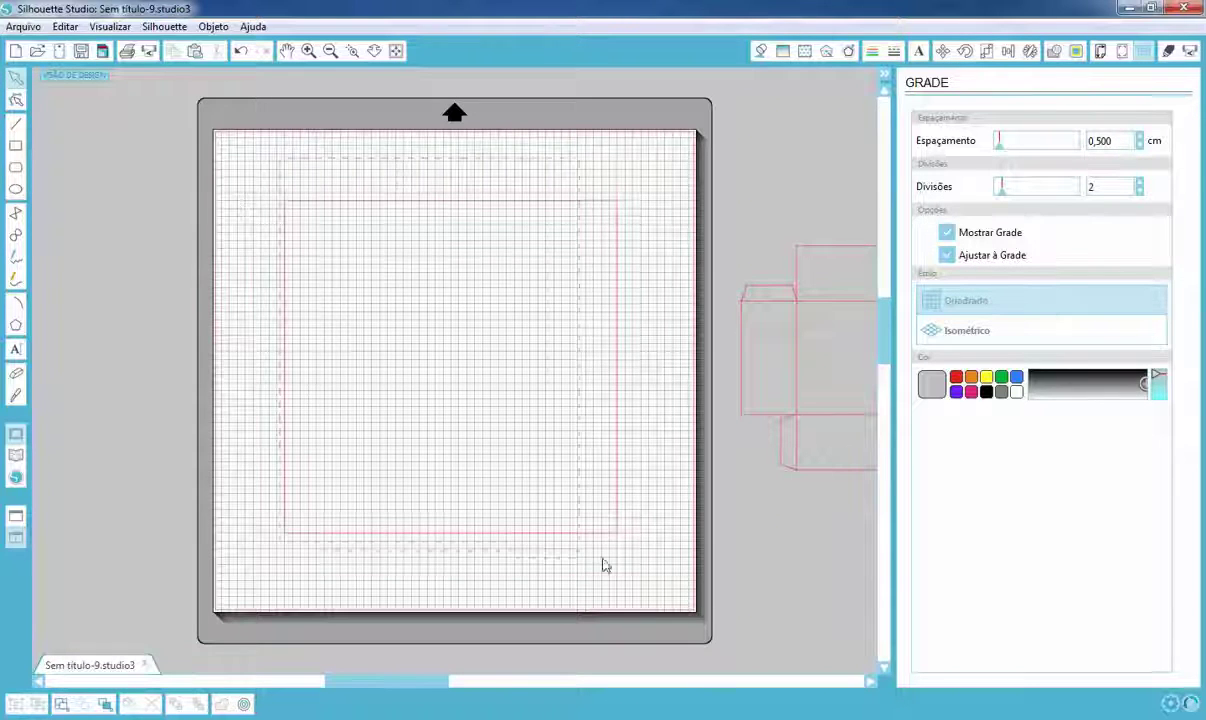
pyautogui.moveTo(604, 566); pyautogui.dragTo(640, 572)
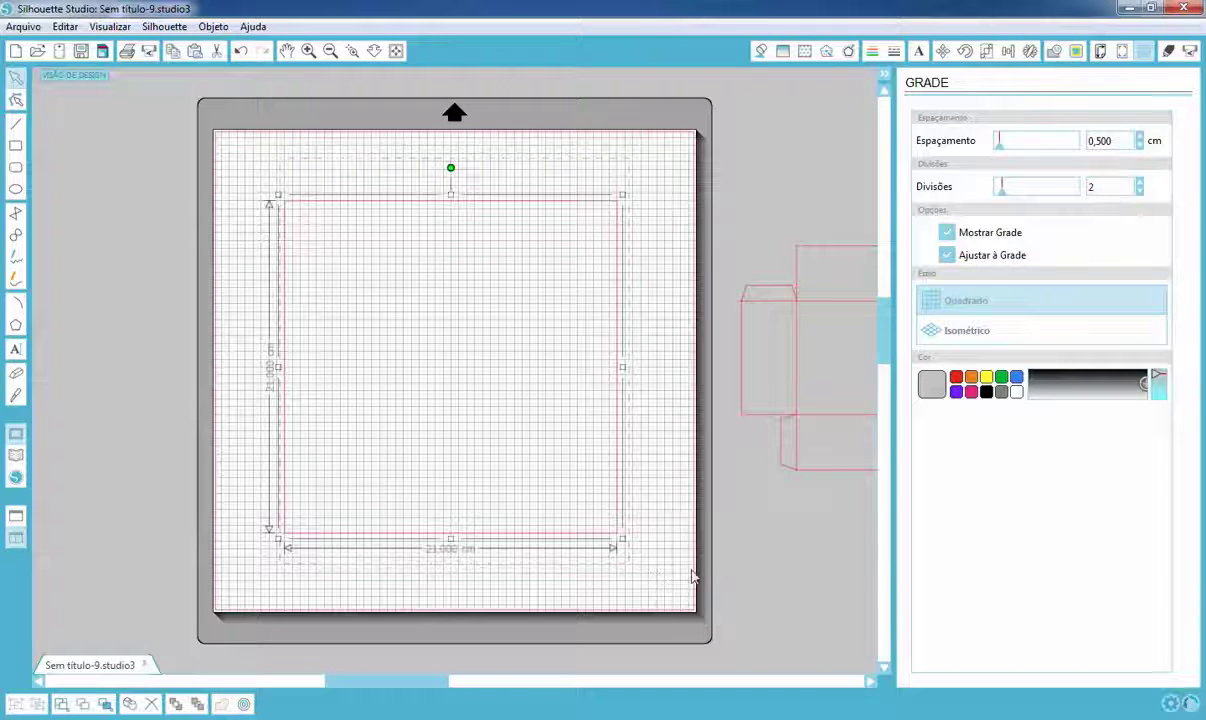
pyautogui.click(986, 50)
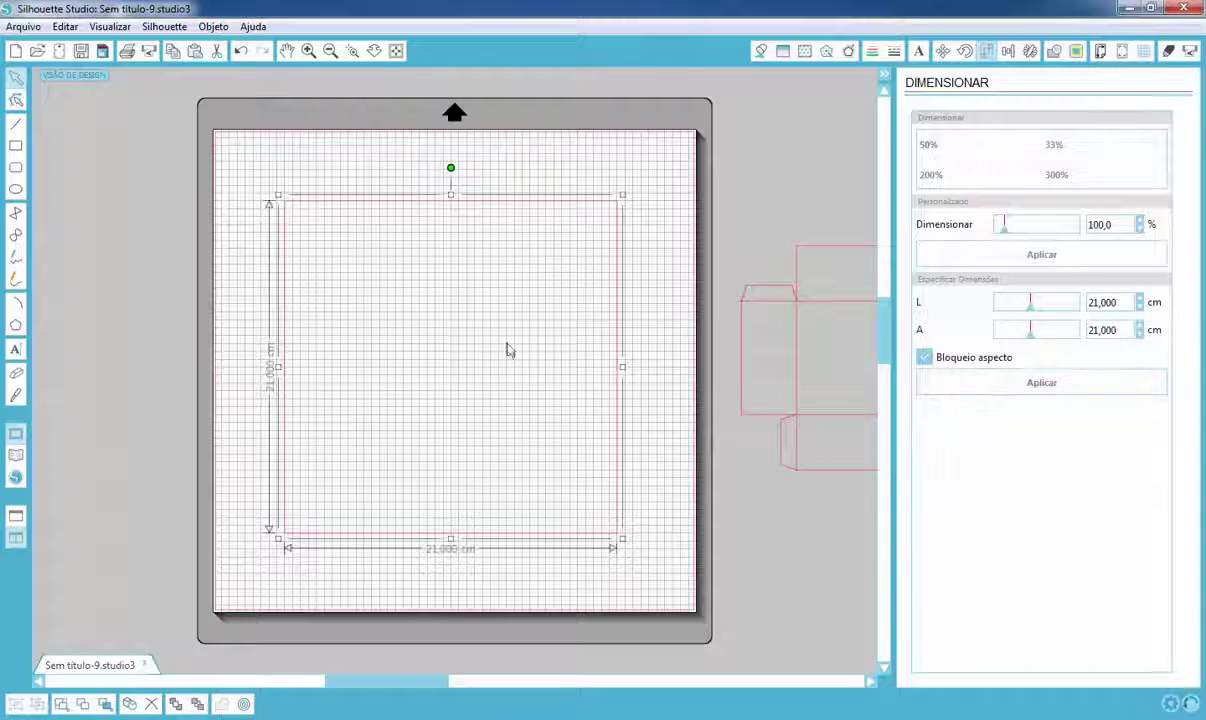
# Step: Bevel the square's upper-left corner by adding an edit point four grid squares along each side and deleting the corner point
pyautogui.click(352, 50)
pyautogui.moveTo(239, 178); pyautogui.dragTo(493, 355)
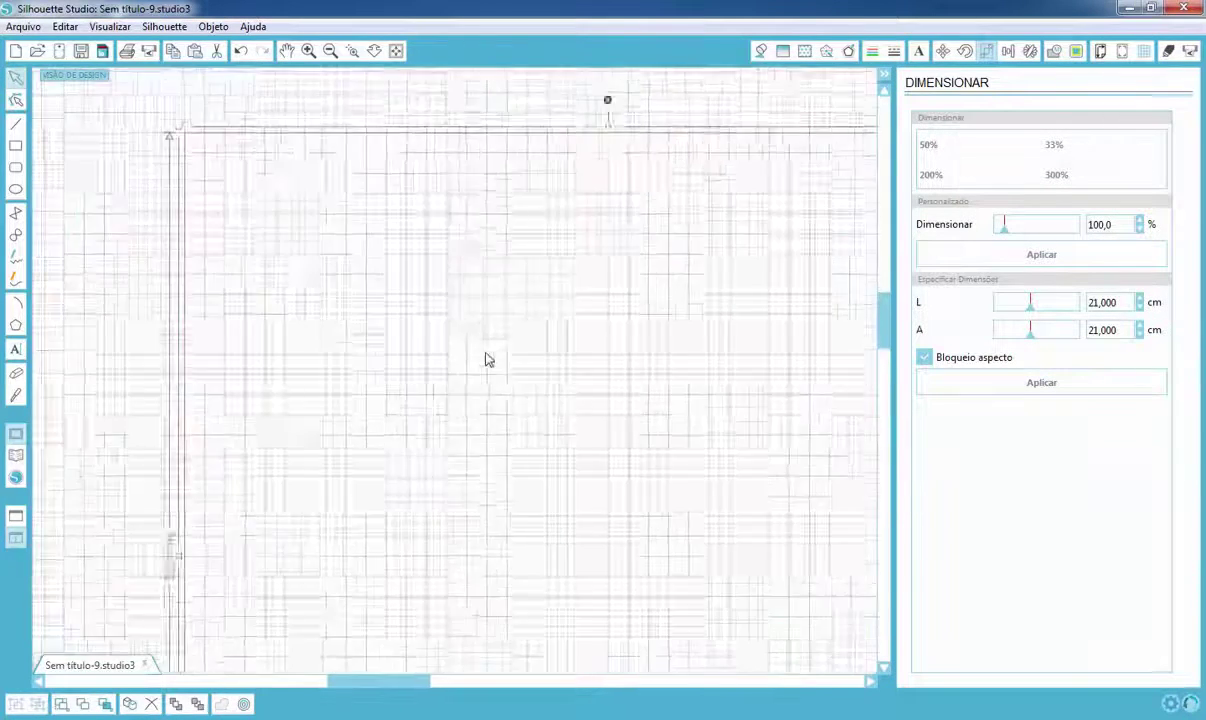
pyautogui.click(352, 50)
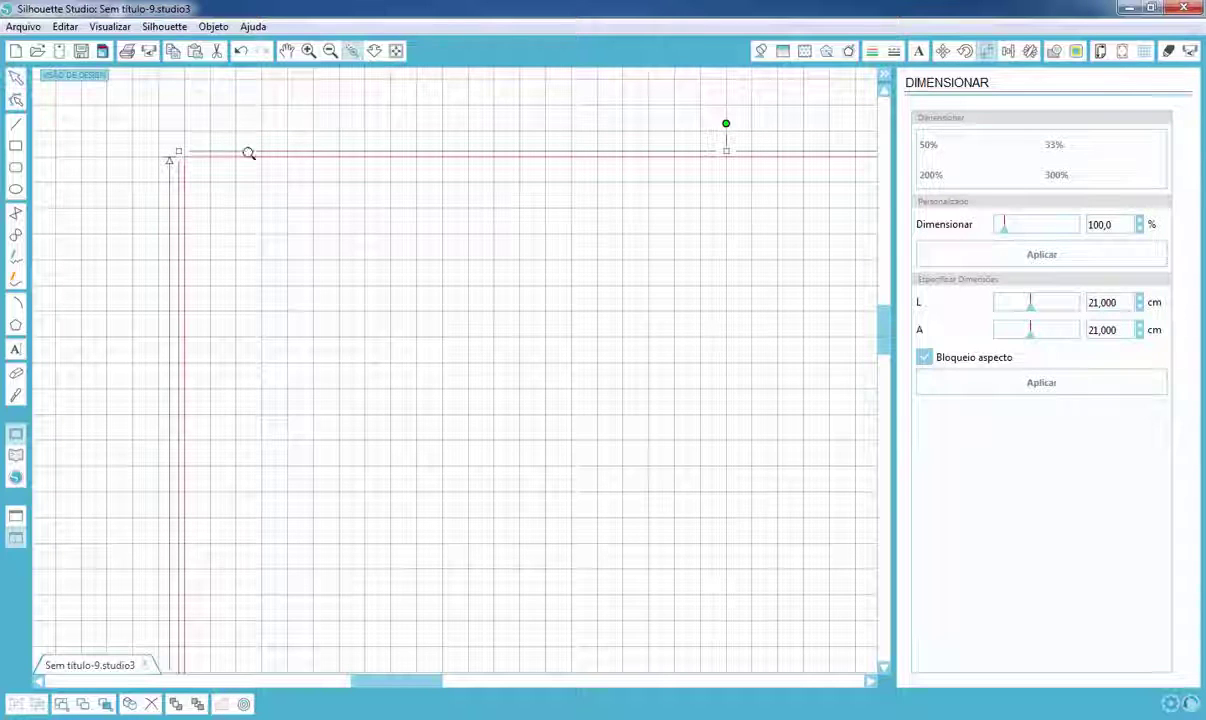
pyautogui.moveTo(157, 129); pyautogui.dragTo(300, 263)
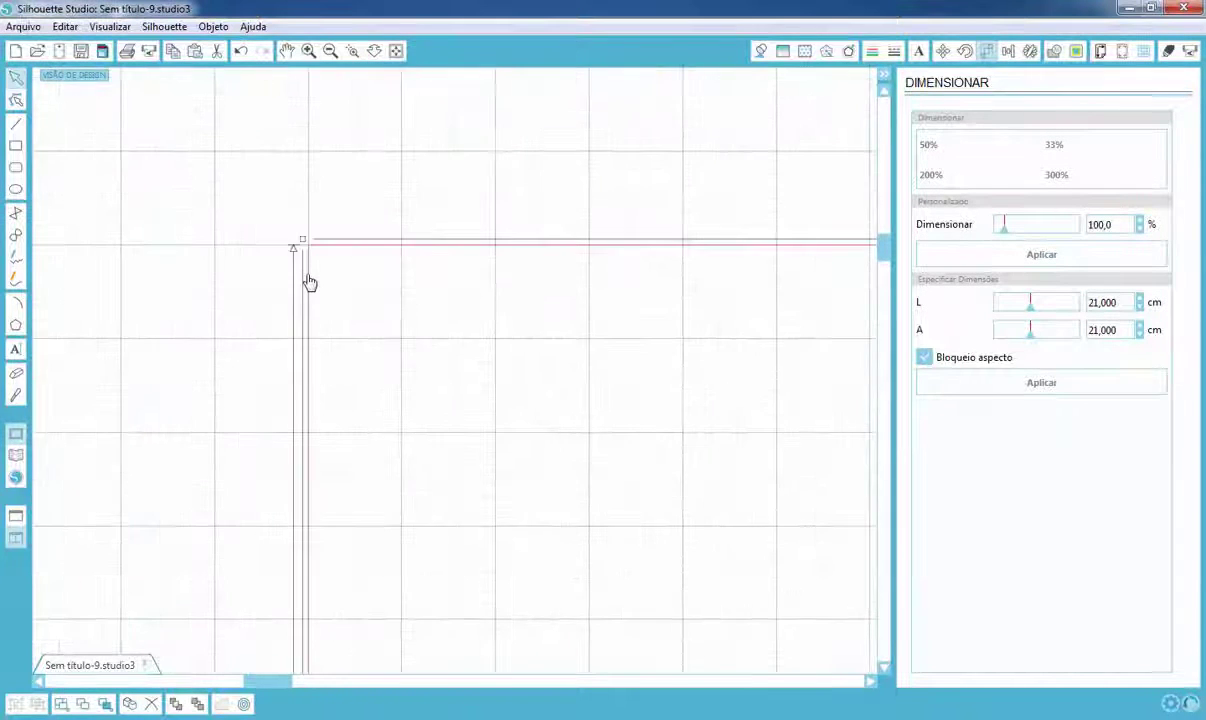
pyautogui.moveTo(545, 462); pyautogui.dragTo(530, 412)
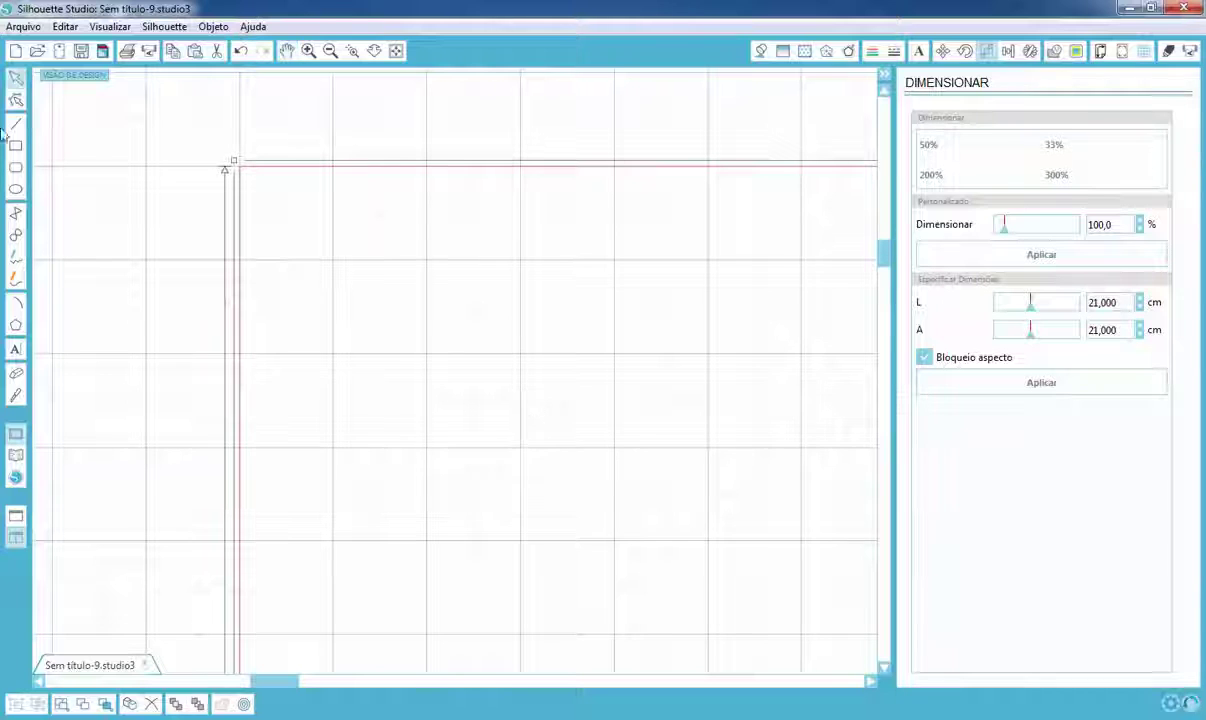
pyautogui.click(16, 101)
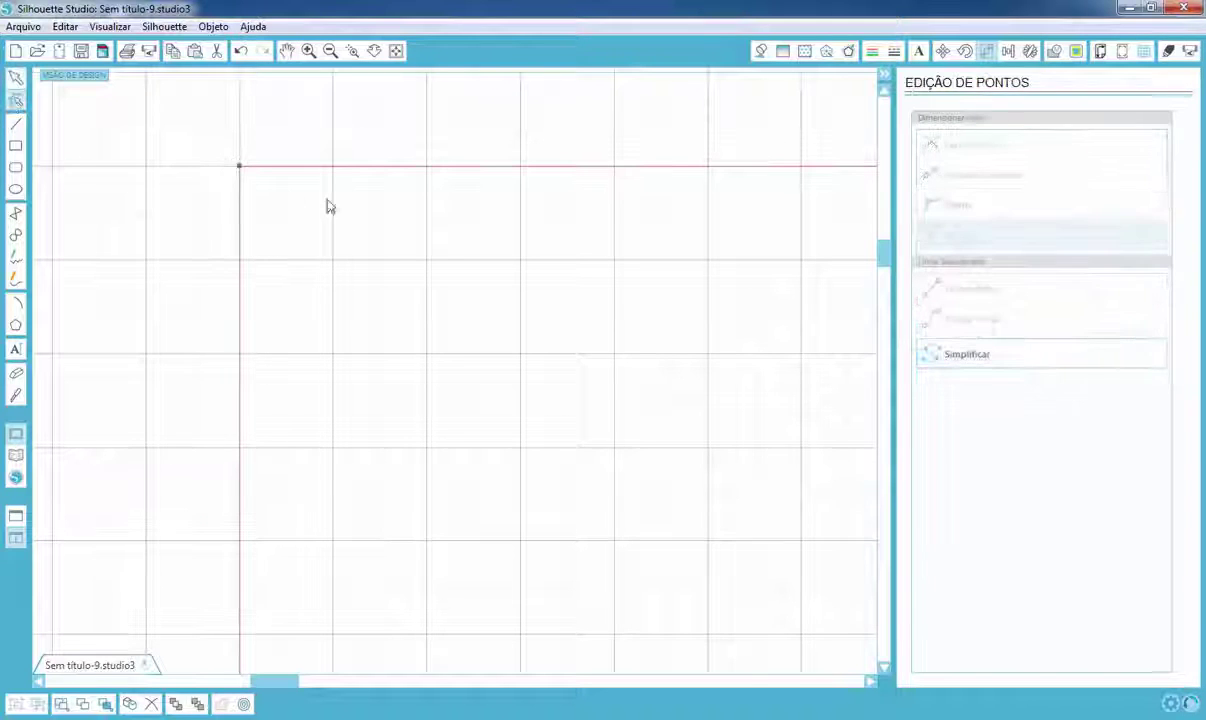
pyautogui.click(615, 170)
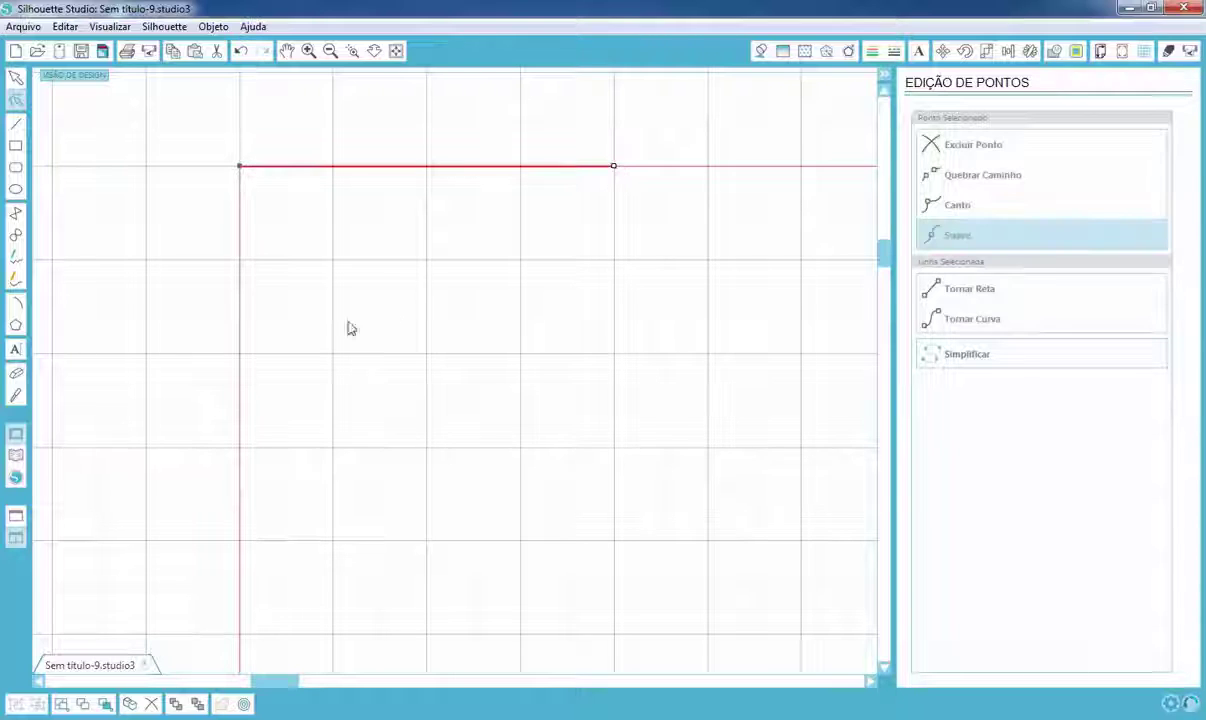
pyautogui.click(241, 546)
pyautogui.click(241, 168)
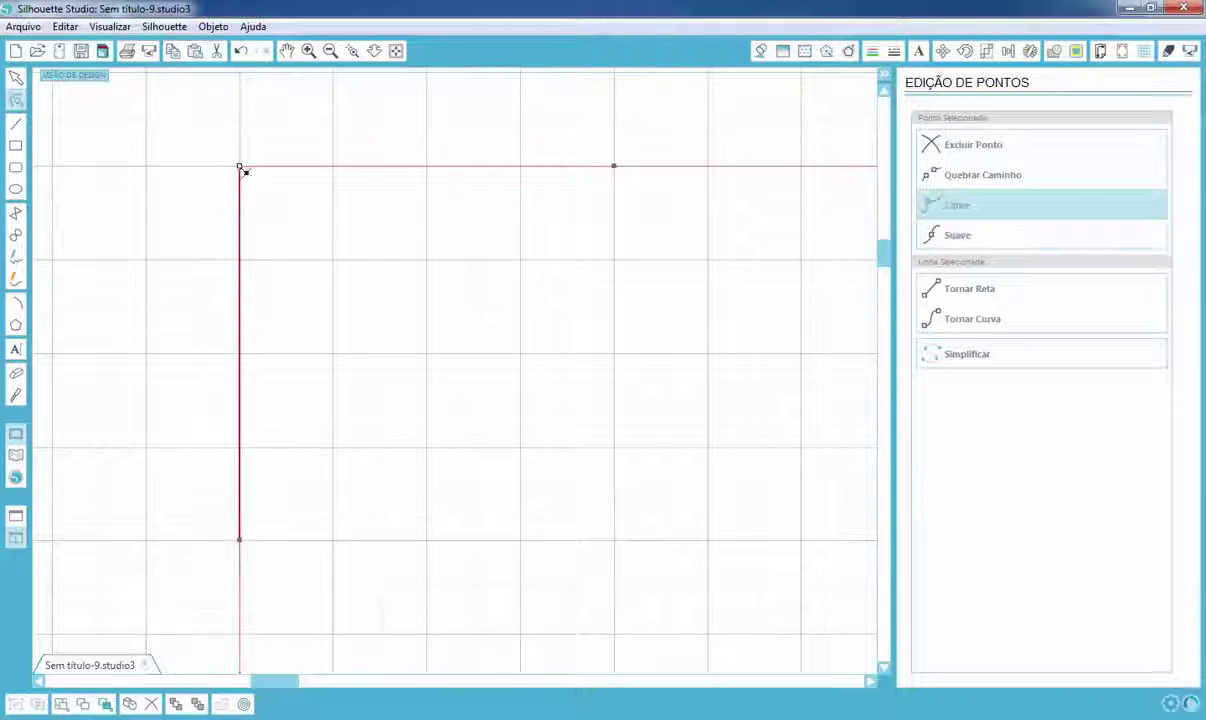
pyautogui.click(973, 146)
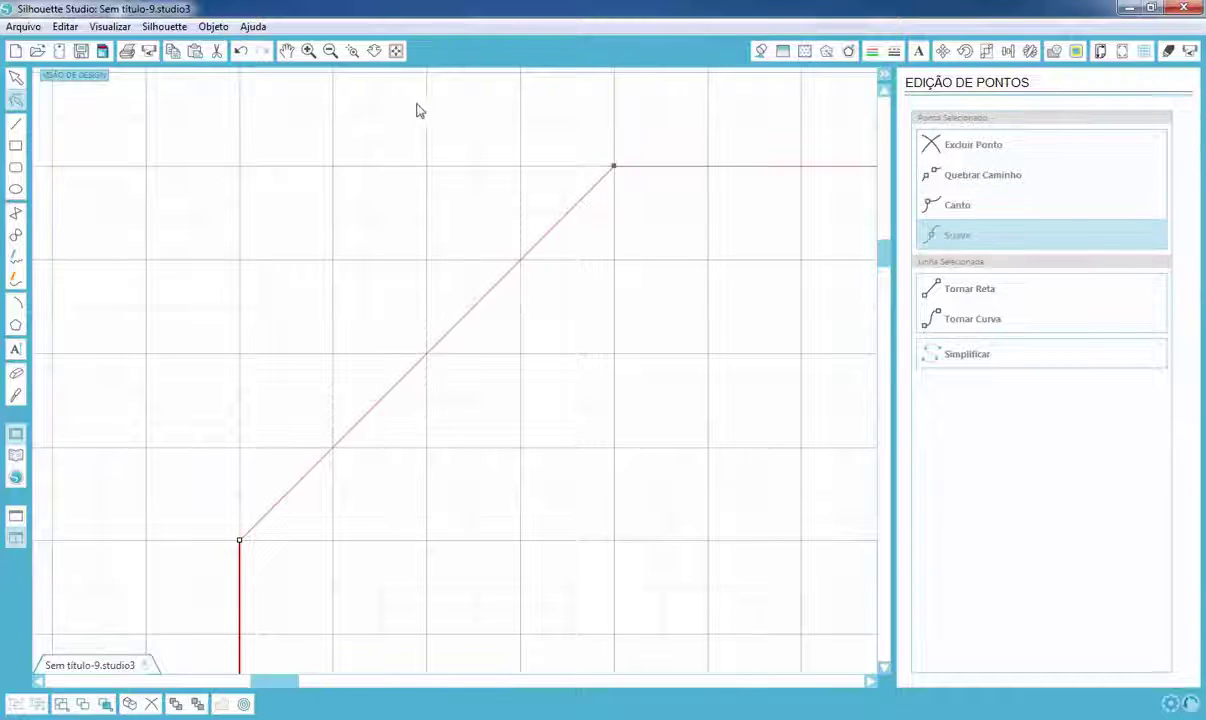
# Step: Bevel the square's upper-right corner by adding an edit point four grid squares along each side and deleting the corner point
pyautogui.click(330, 51)
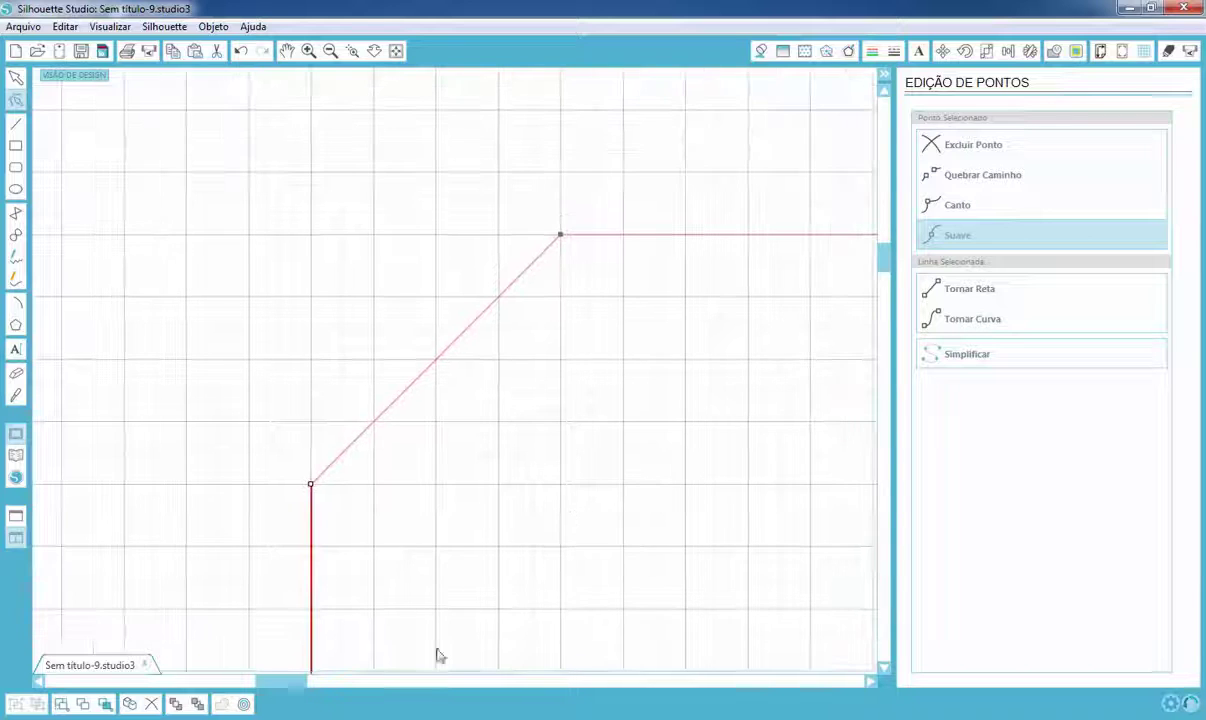
pyautogui.moveTo(291, 681); pyautogui.dragTo(608, 683)
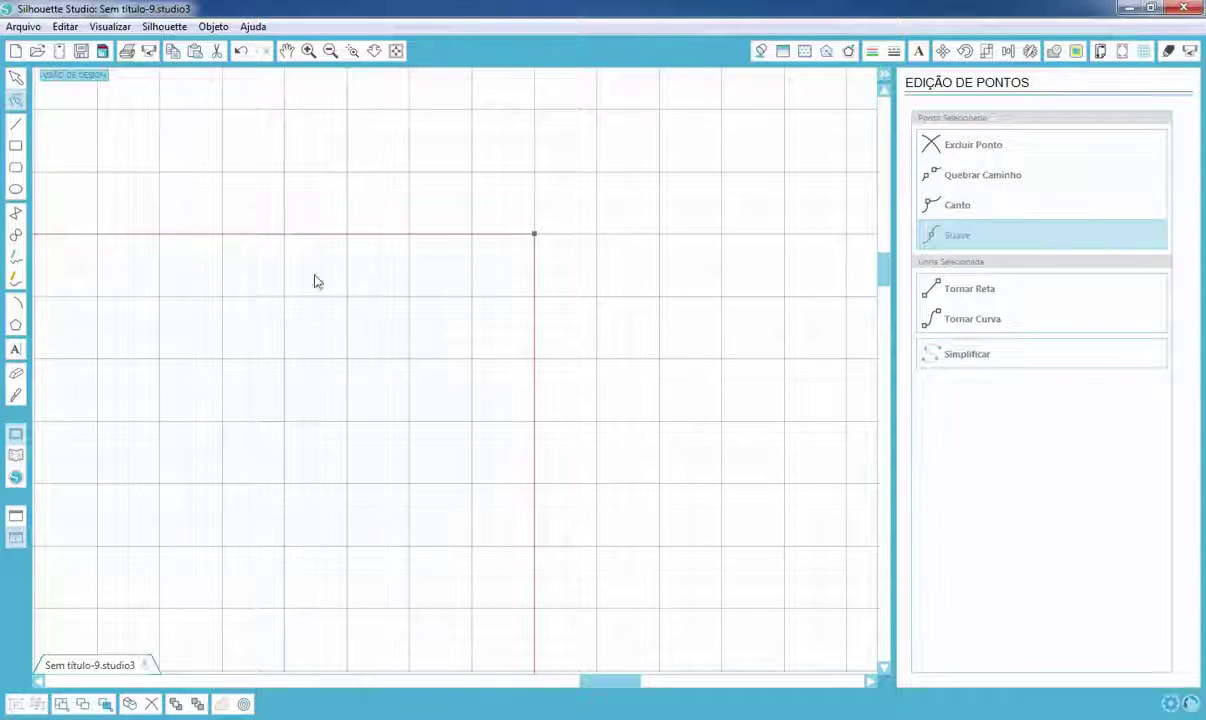
pyautogui.doubleClick(286, 236)
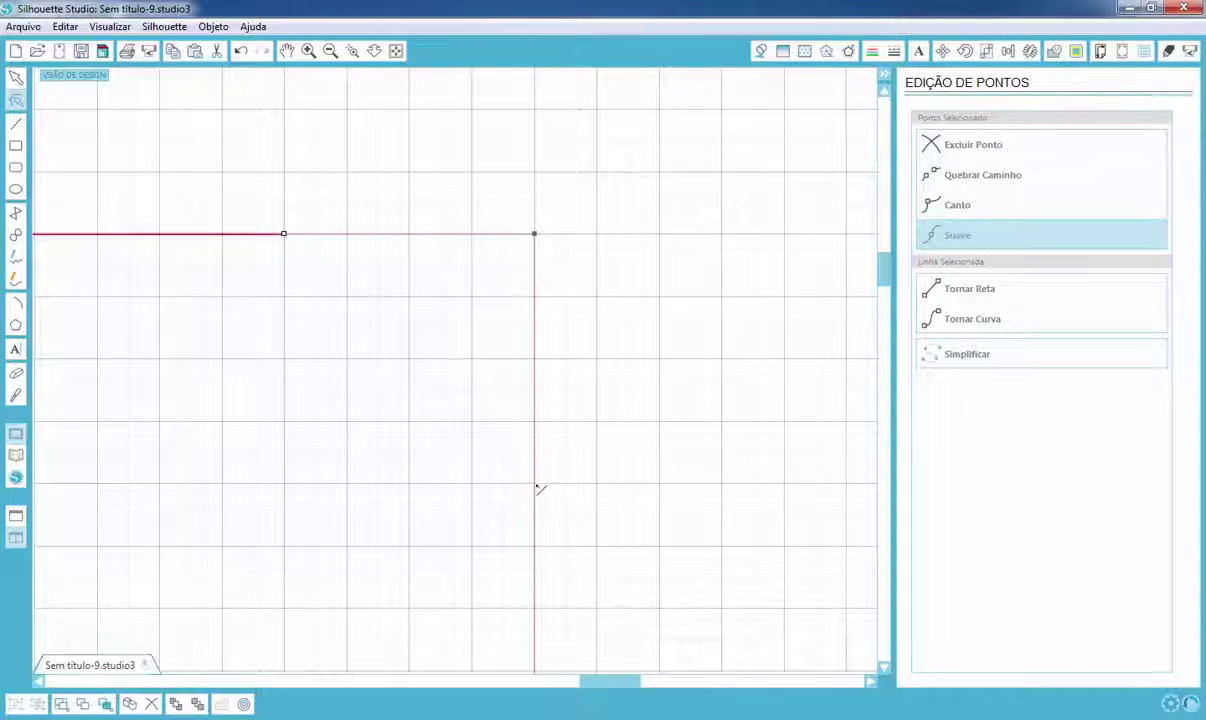
pyautogui.doubleClick(536, 486)
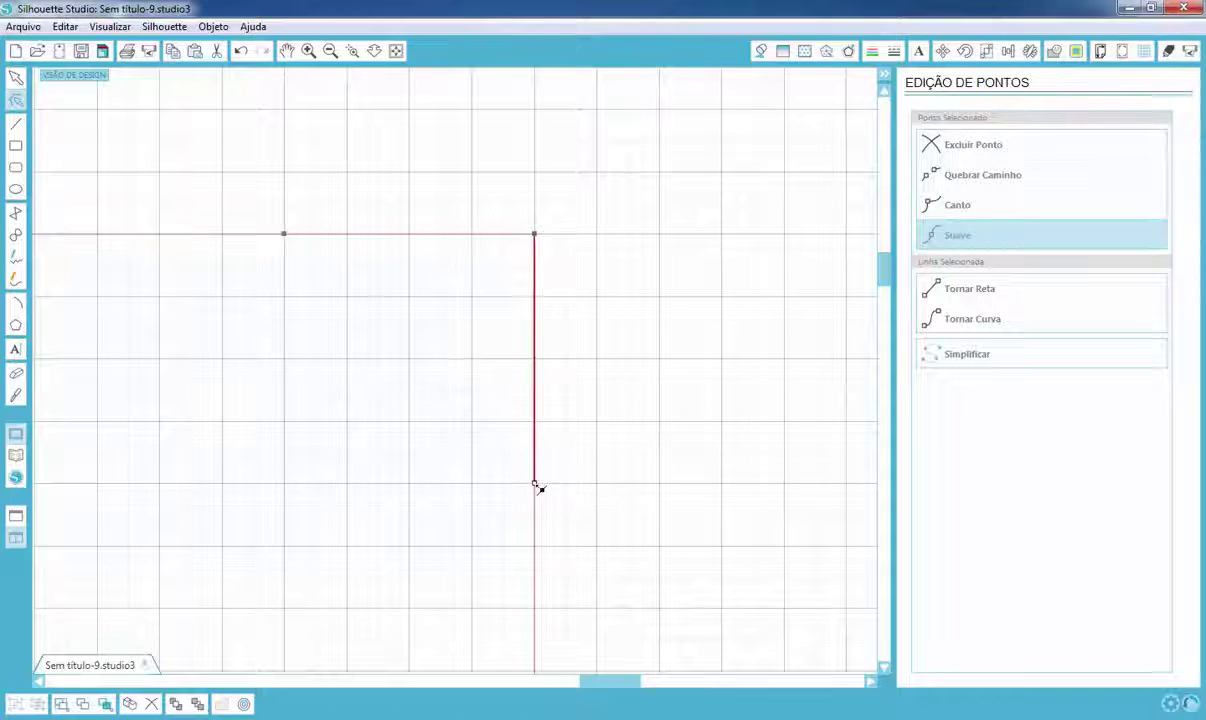
pyautogui.click(536, 236)
pyautogui.click(973, 147)
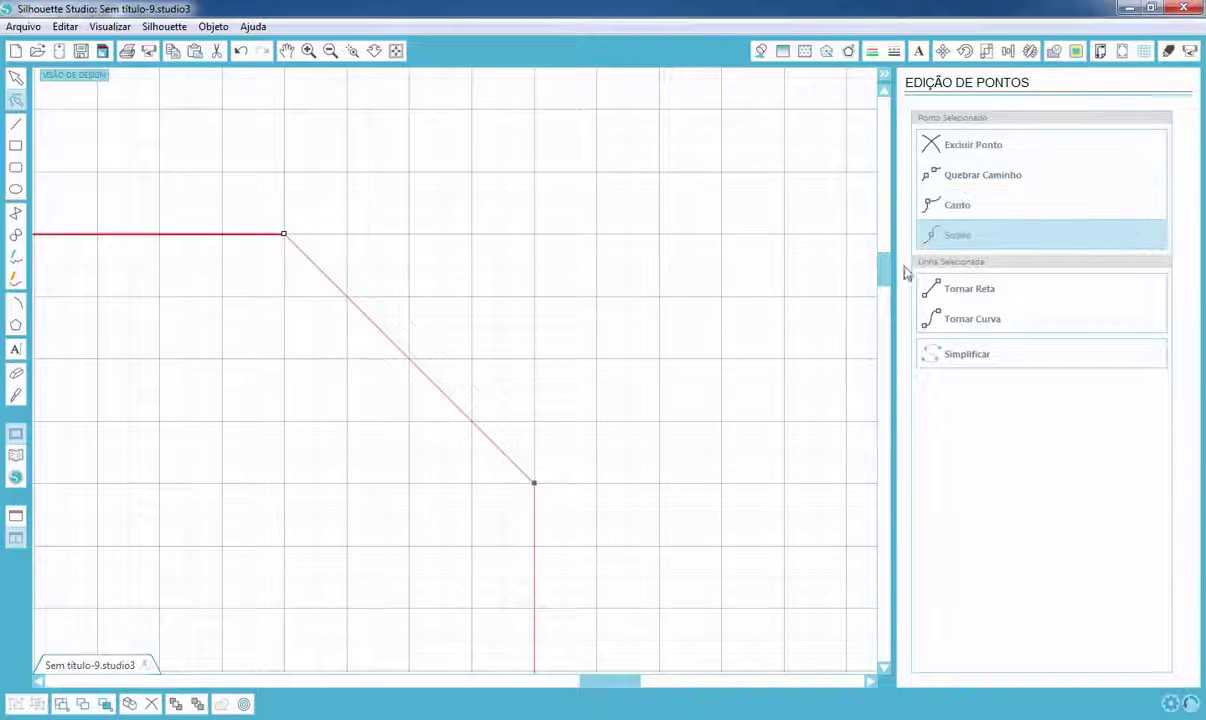
# Step: Bevel the square's lower-right corner by adding an edit point four grid squares along each side and deleting the corner point
pyautogui.moveTo(890, 277); pyautogui.dragTo(889, 487)
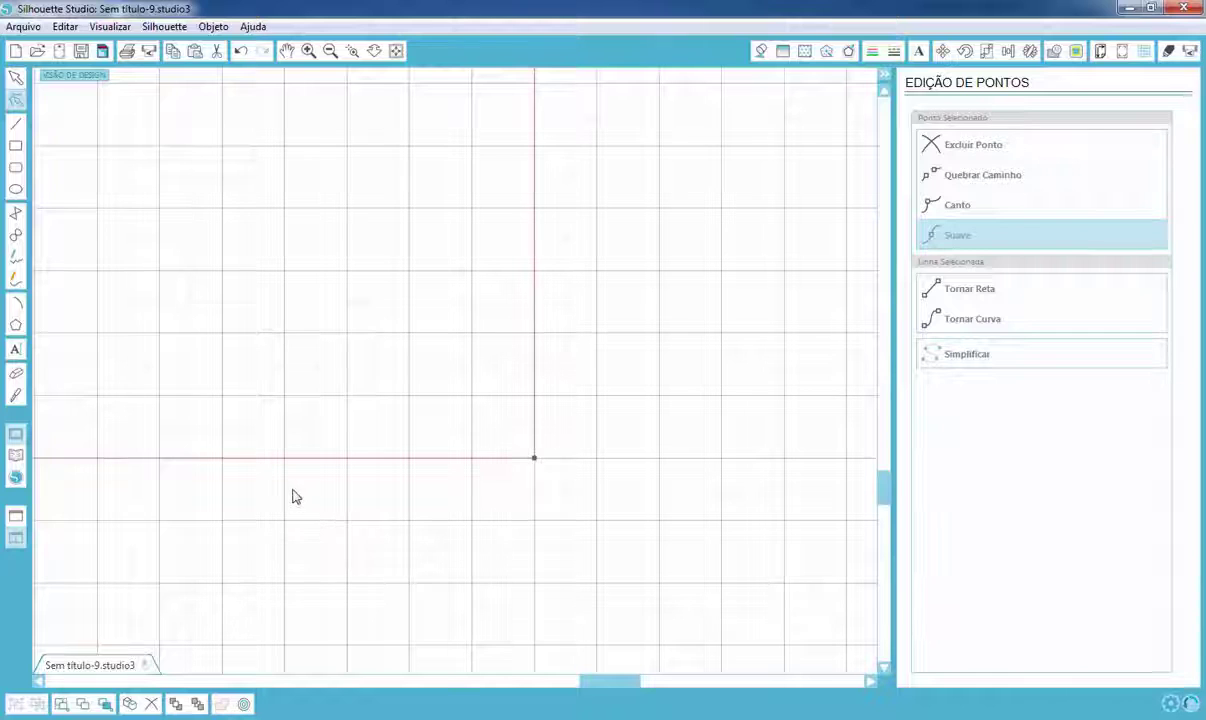
pyautogui.click(285, 460)
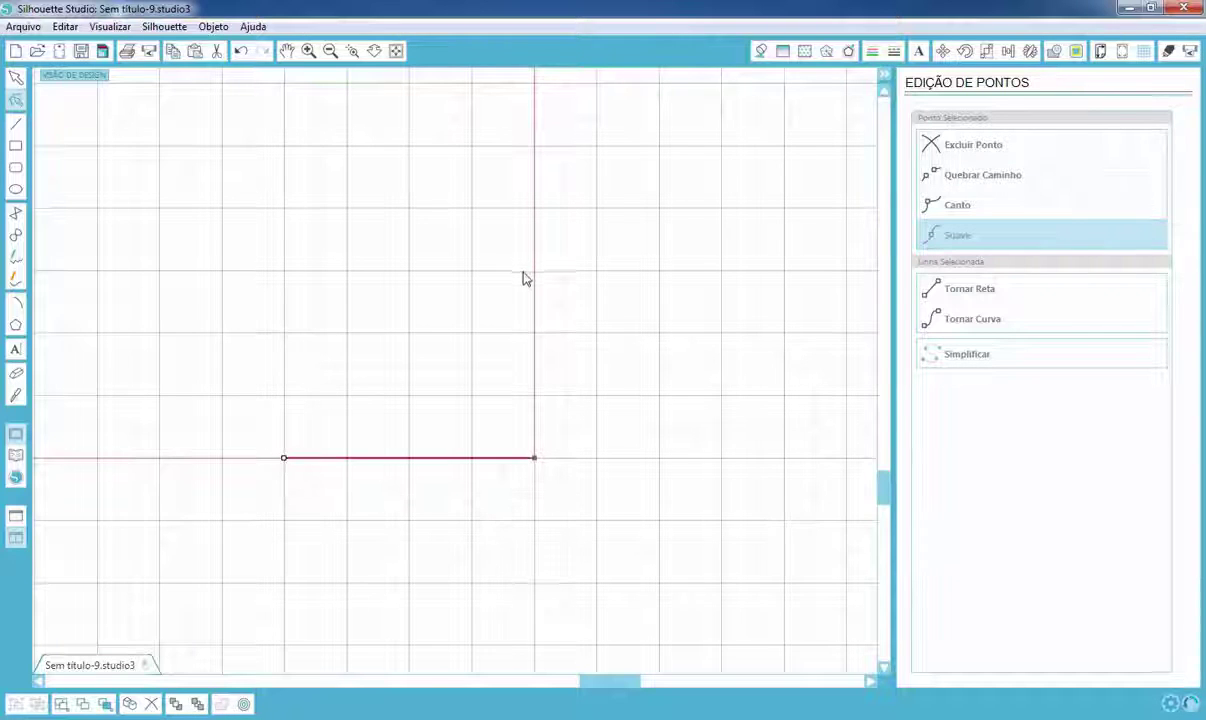
pyautogui.click(536, 210)
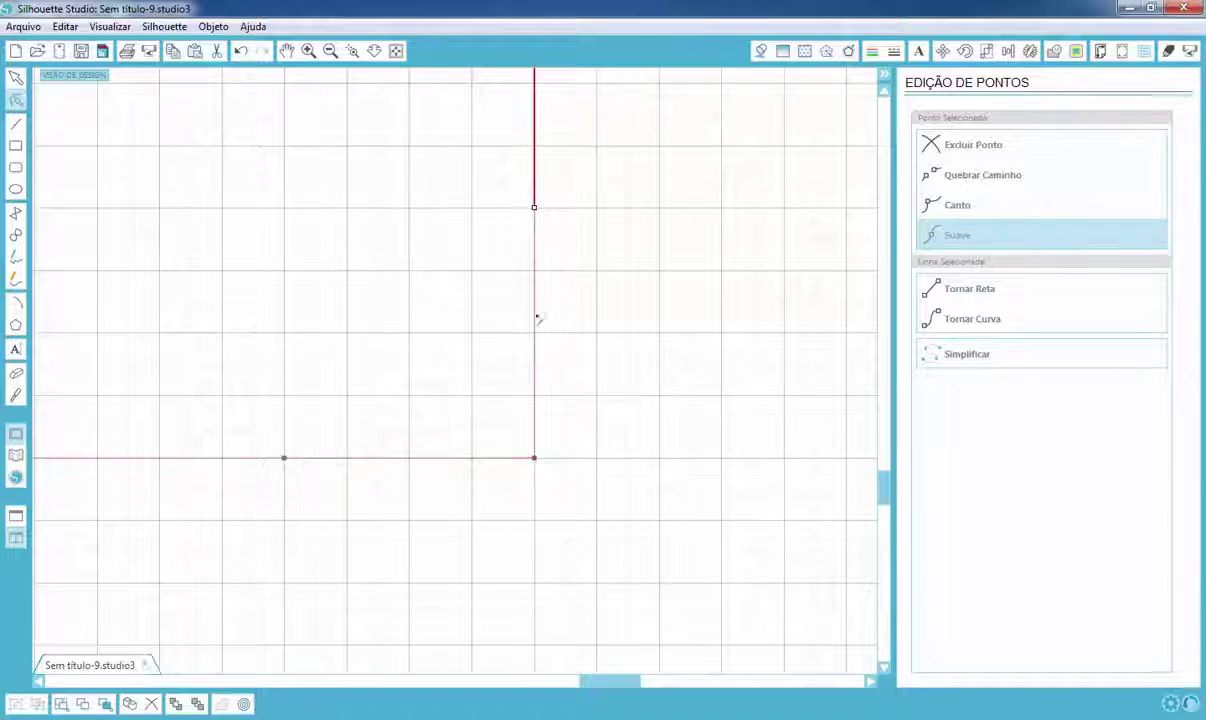
pyautogui.click(536, 460)
pyautogui.click(976, 145)
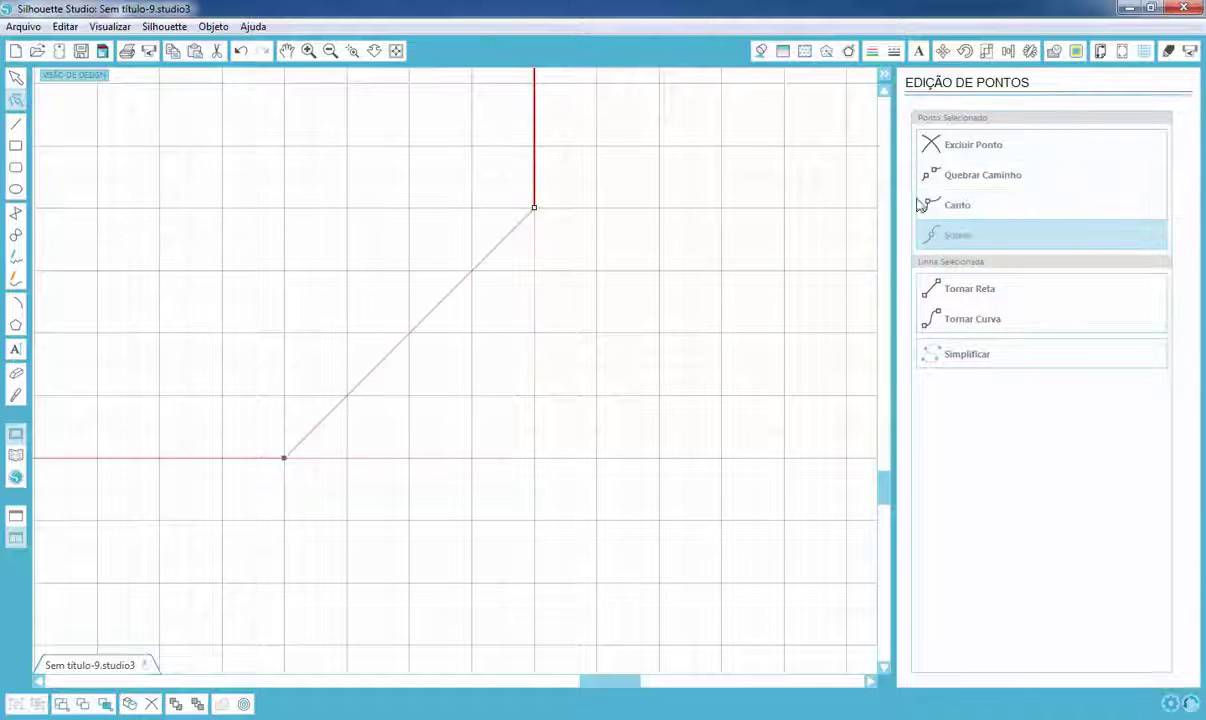
# Step: Bevel the square's lower-left corner by adding an edit point four grid squares along each side and deleting the corner point
pyautogui.moveTo(627, 684); pyautogui.dragTo(316, 669)
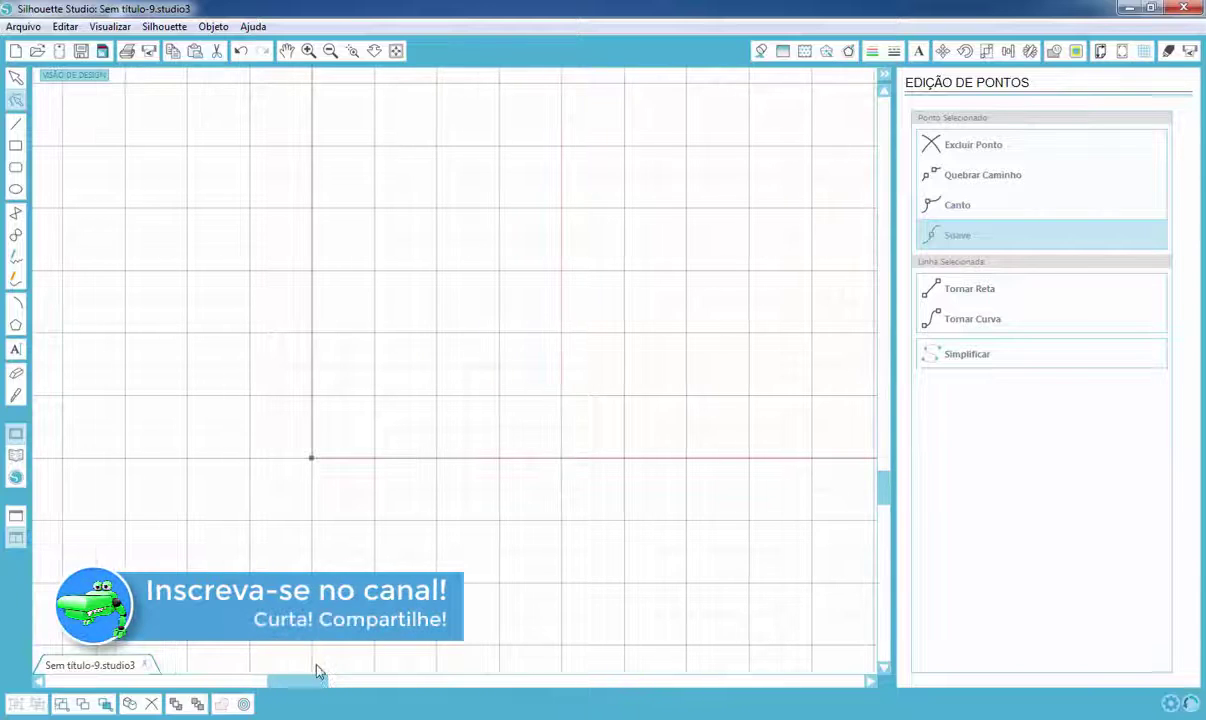
pyautogui.click(562, 461)
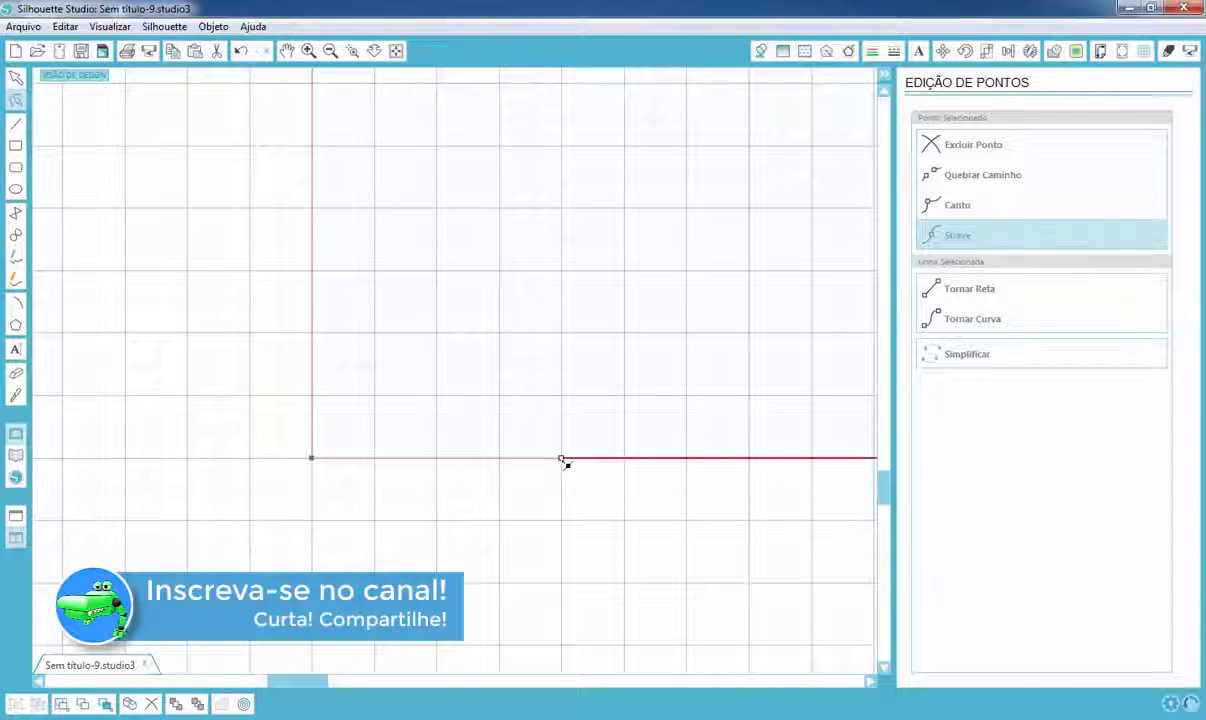
pyautogui.click(313, 210)
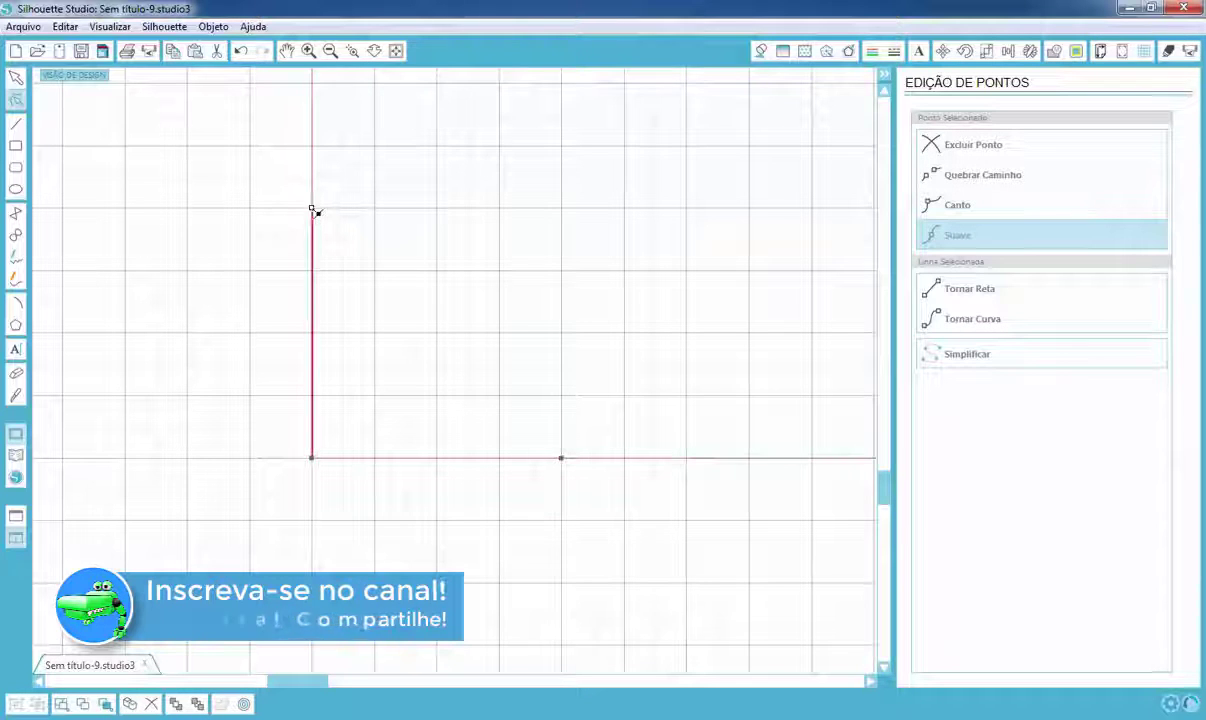
pyautogui.click(313, 460)
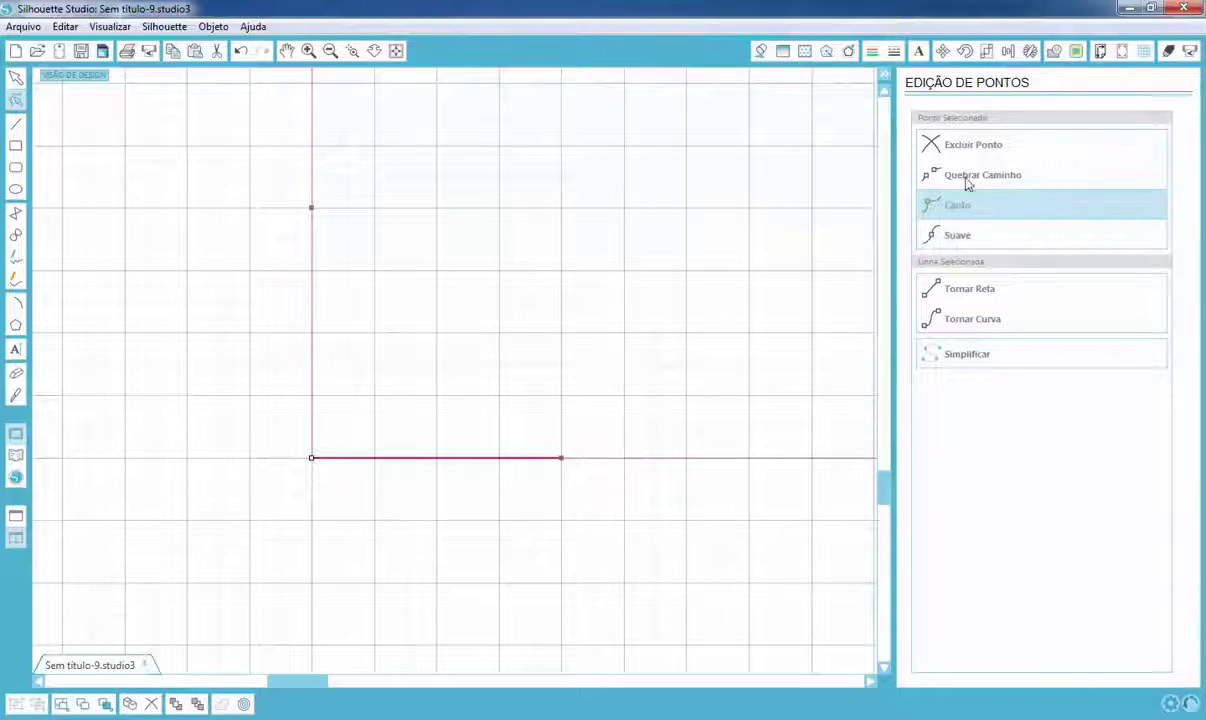
pyautogui.click(980, 150)
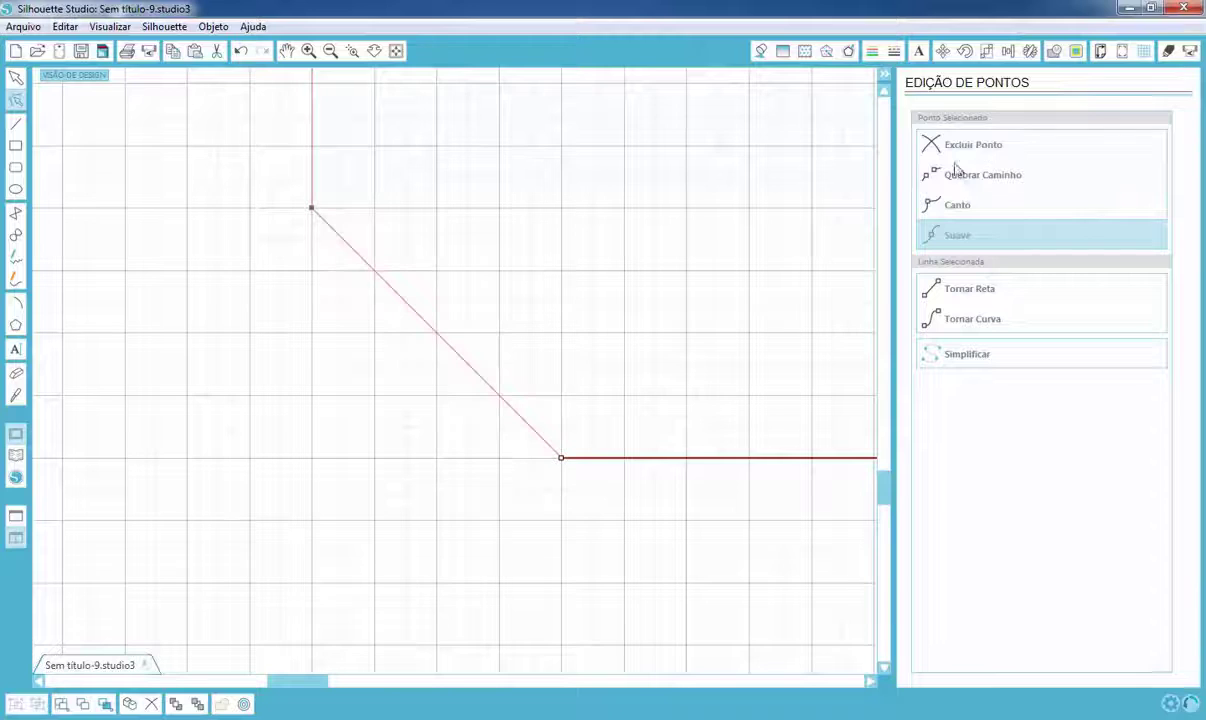
# Step: Draw a vertical line 21 cm long over the full height of the bevelled square's left side and check its dimensions
pyautogui.click(396, 55)
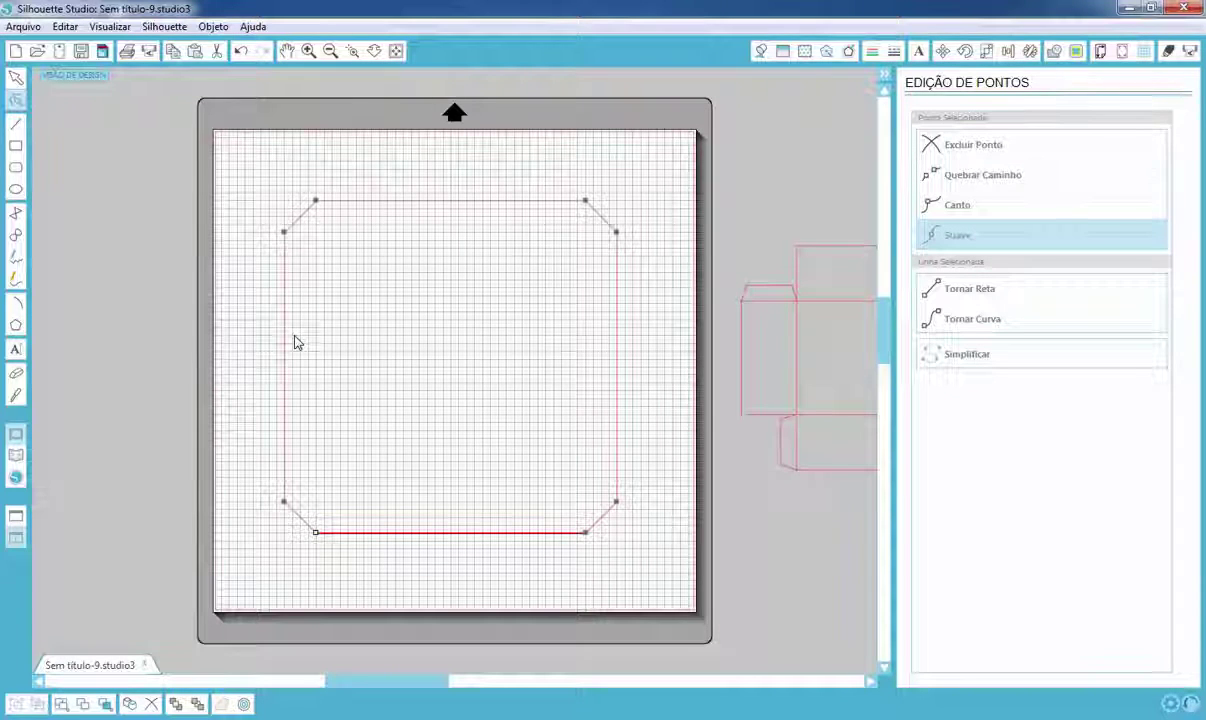
pyautogui.click(15, 123)
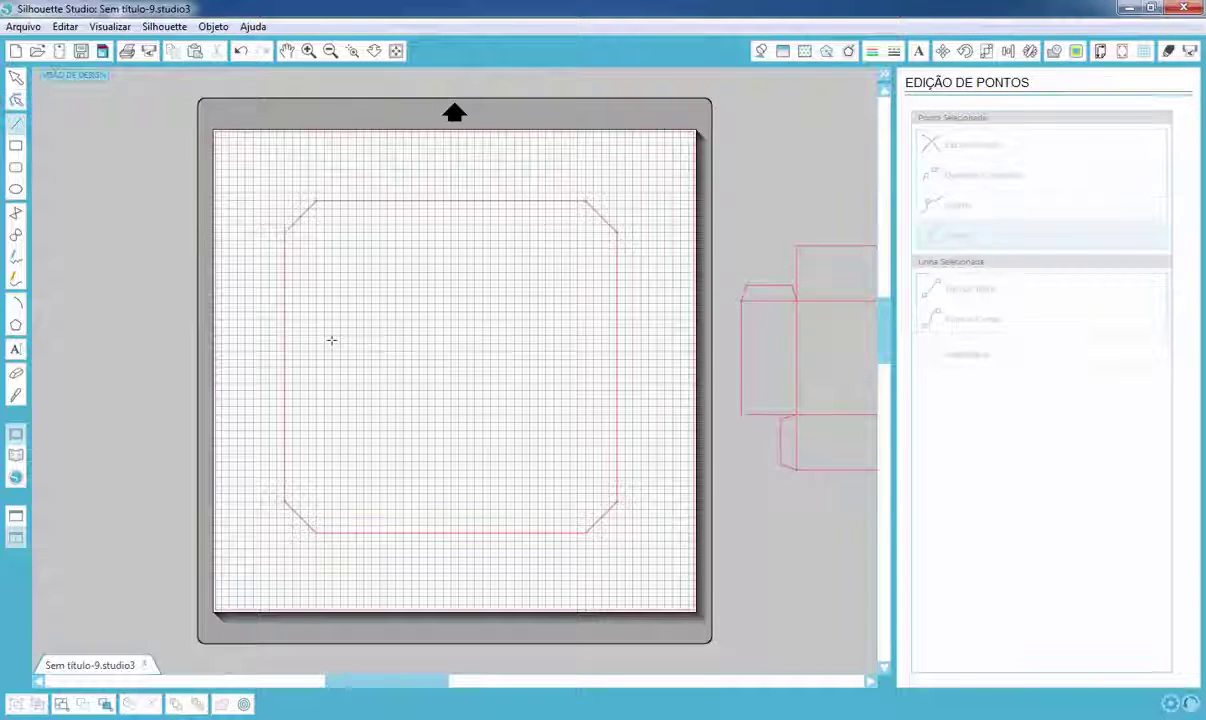
pyautogui.click(285, 201)
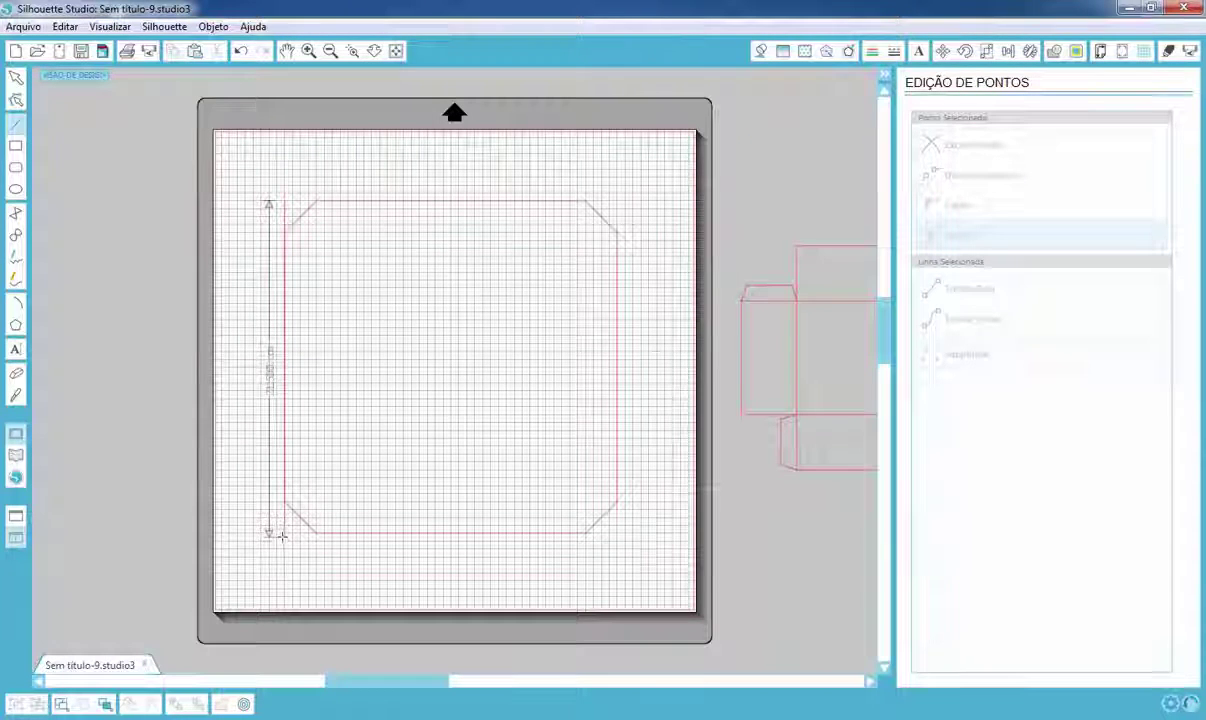
pyautogui.press('Escape')
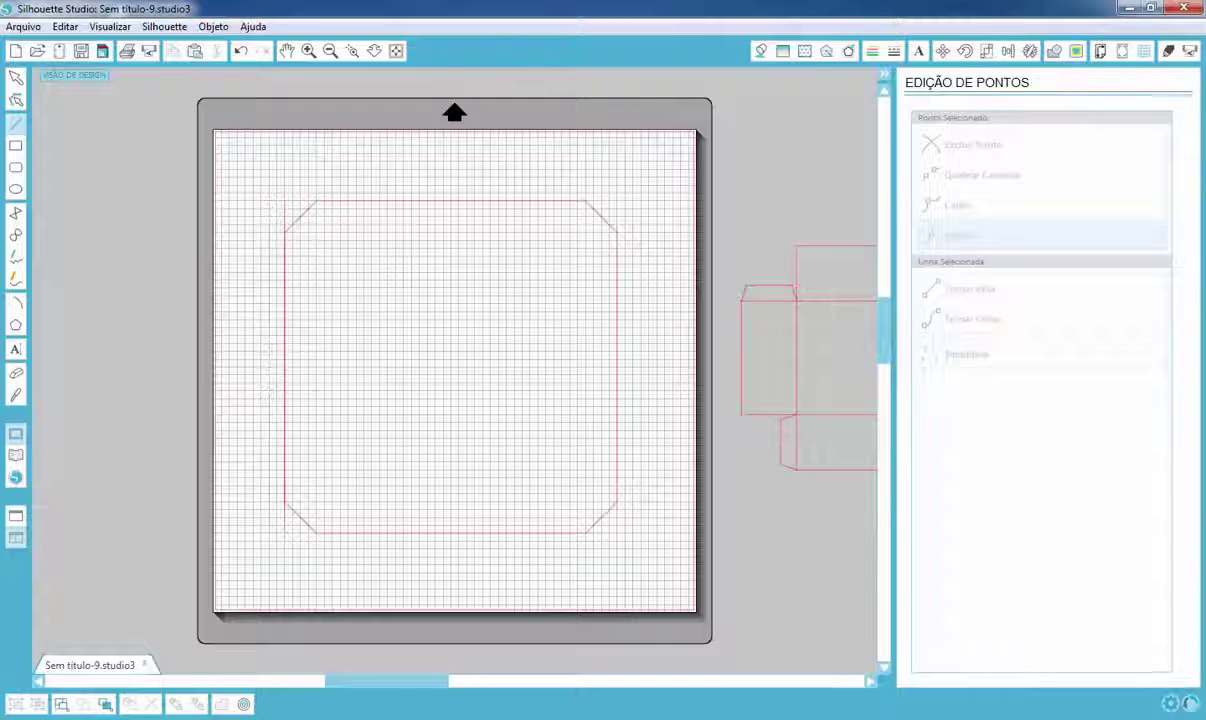
pyautogui.click(17, 78)
pyautogui.click(286, 418)
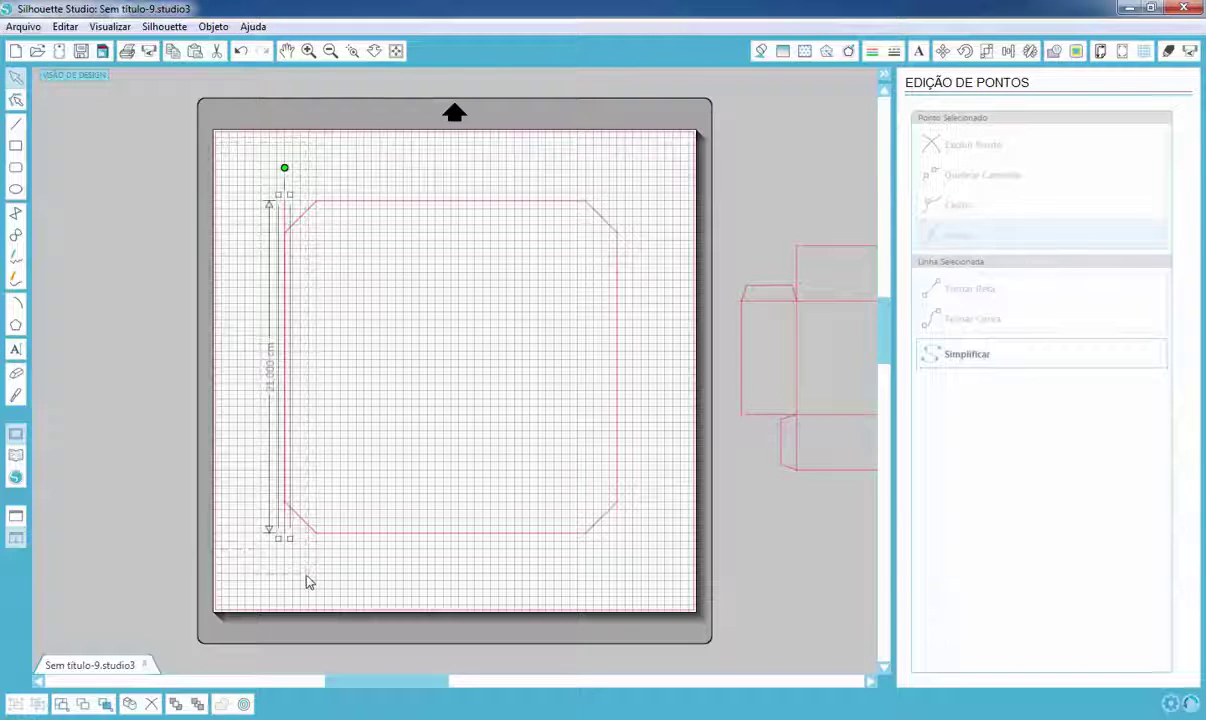
pyautogui.click(986, 51)
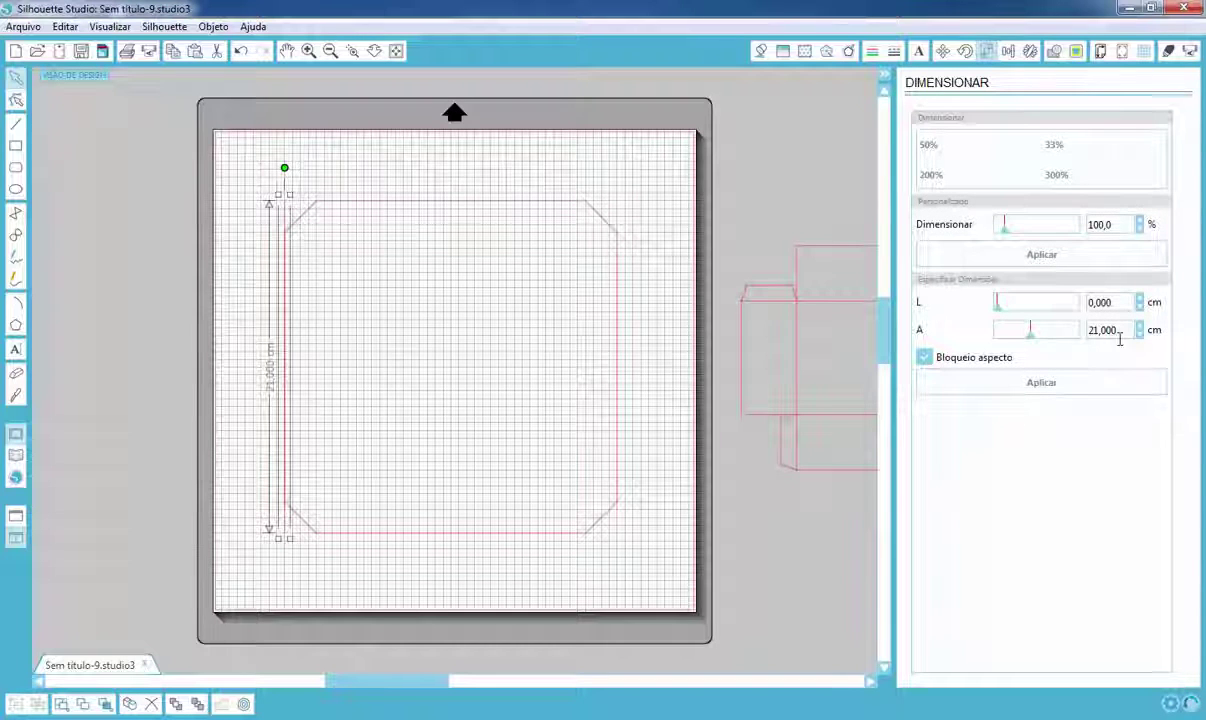
# Step: Replicate the vertical line as 2 copies using Posição Personalizada with a Deslocamento X of 7 cm
pyautogui.click(1030, 51)
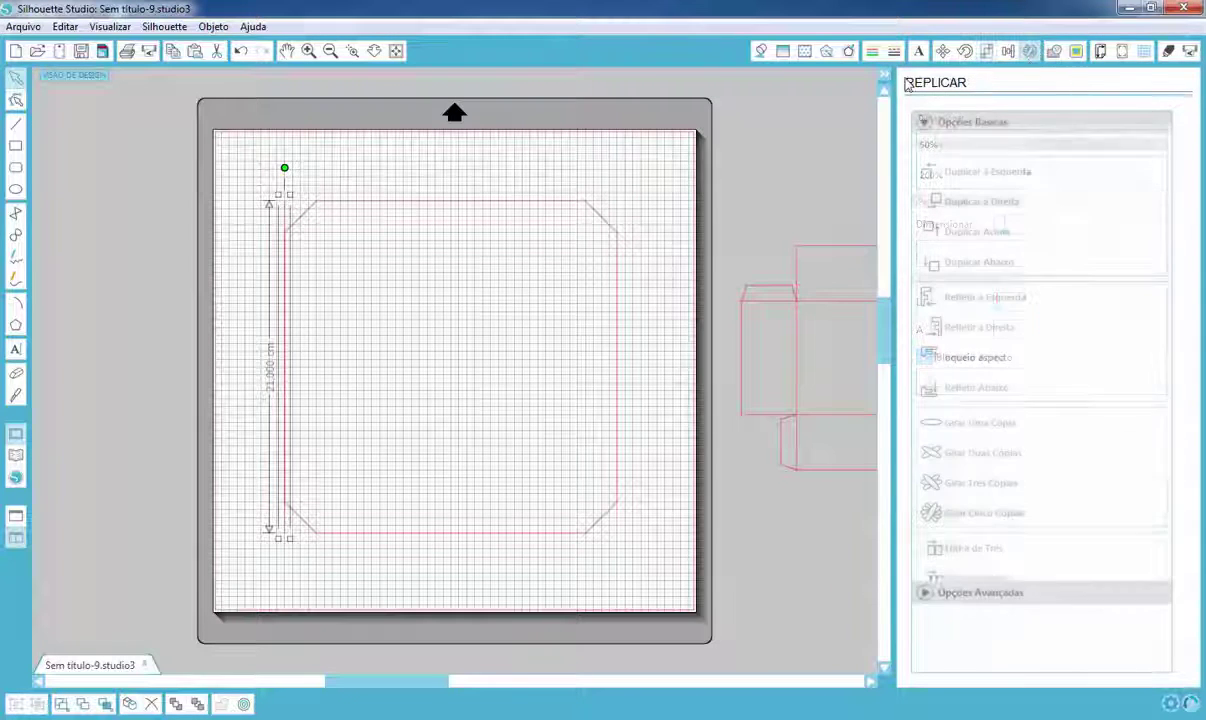
pyautogui.scroll(-2, 1178, 465)
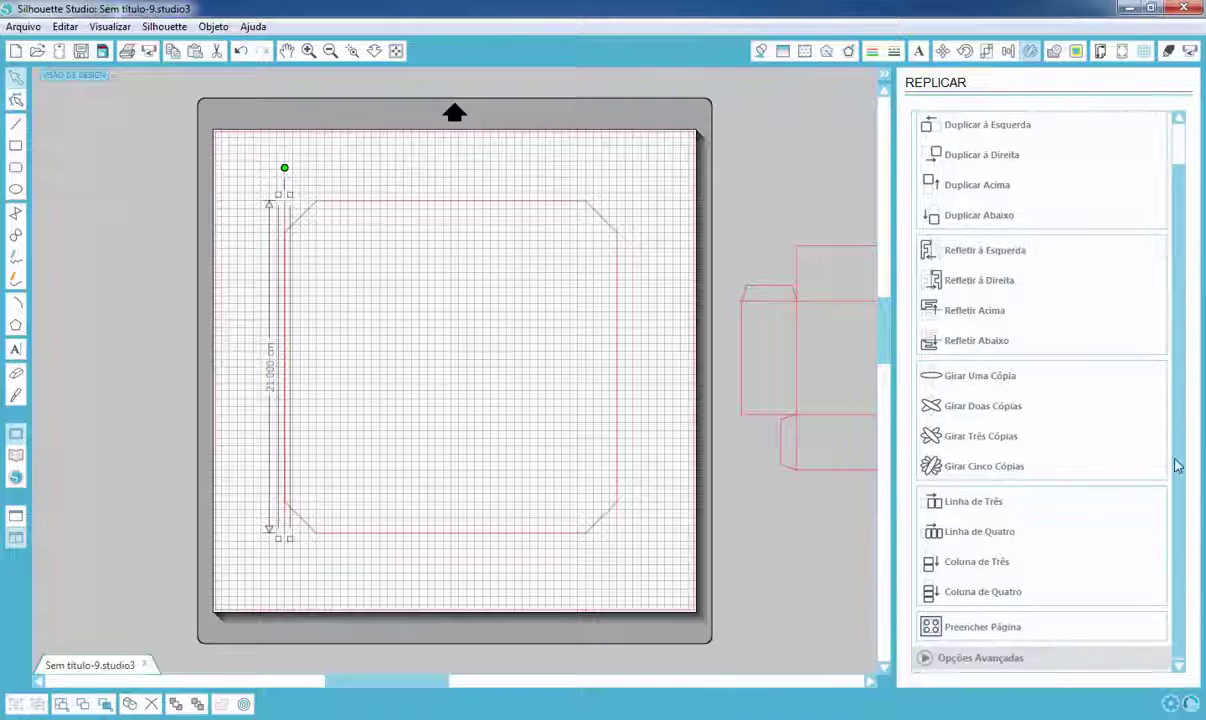
pyautogui.click(1030, 658)
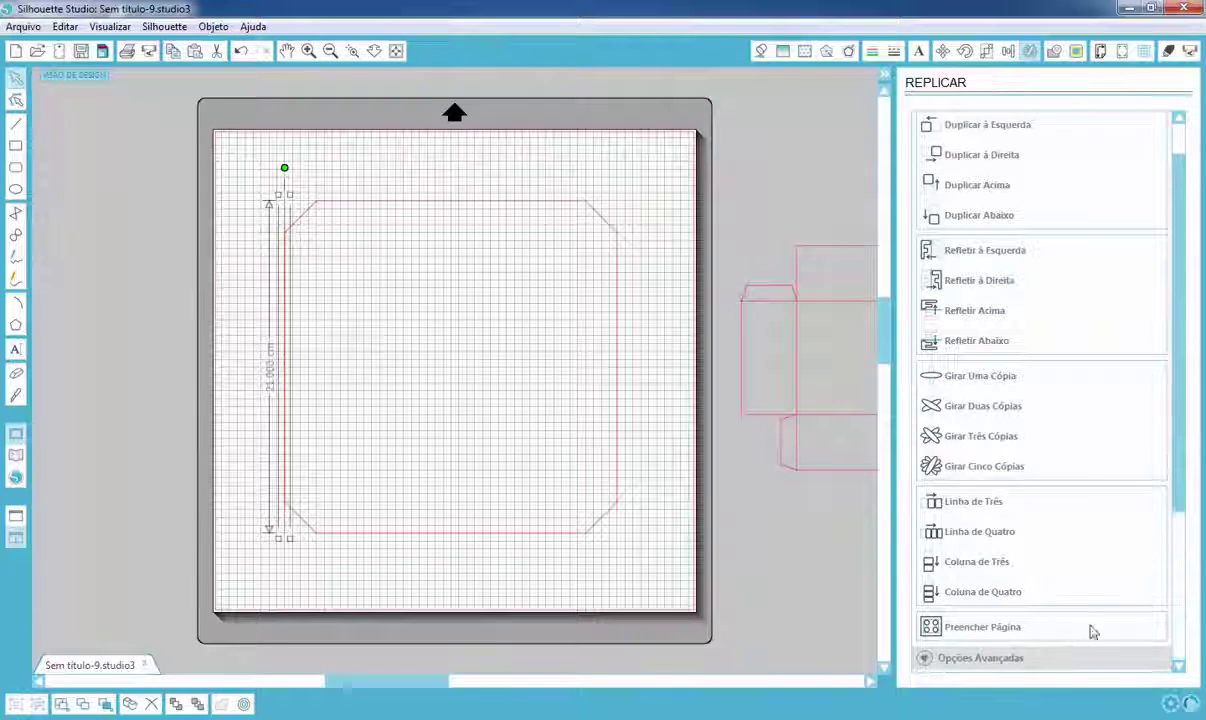
pyautogui.moveTo(1178, 400); pyautogui.dragTo(1176, 553)
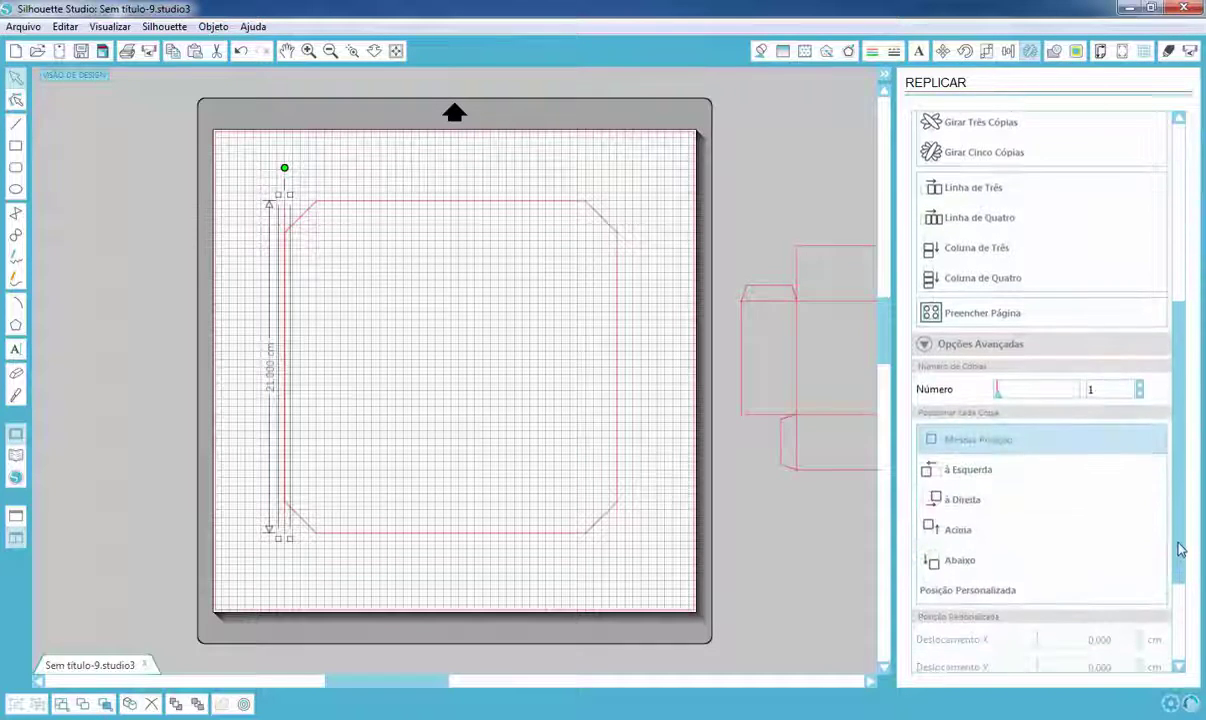
pyautogui.click(1141, 388)
pyautogui.moveTo(1178, 483); pyautogui.dragTo(1176, 588)
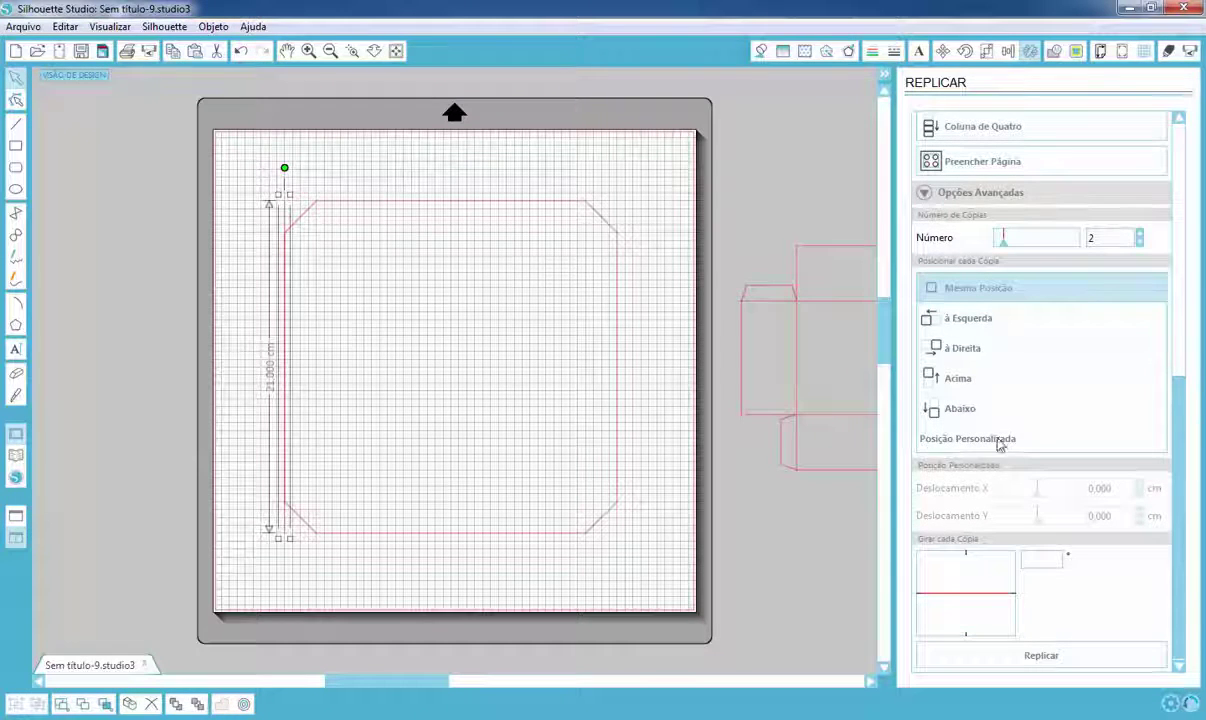
pyautogui.click(1001, 441)
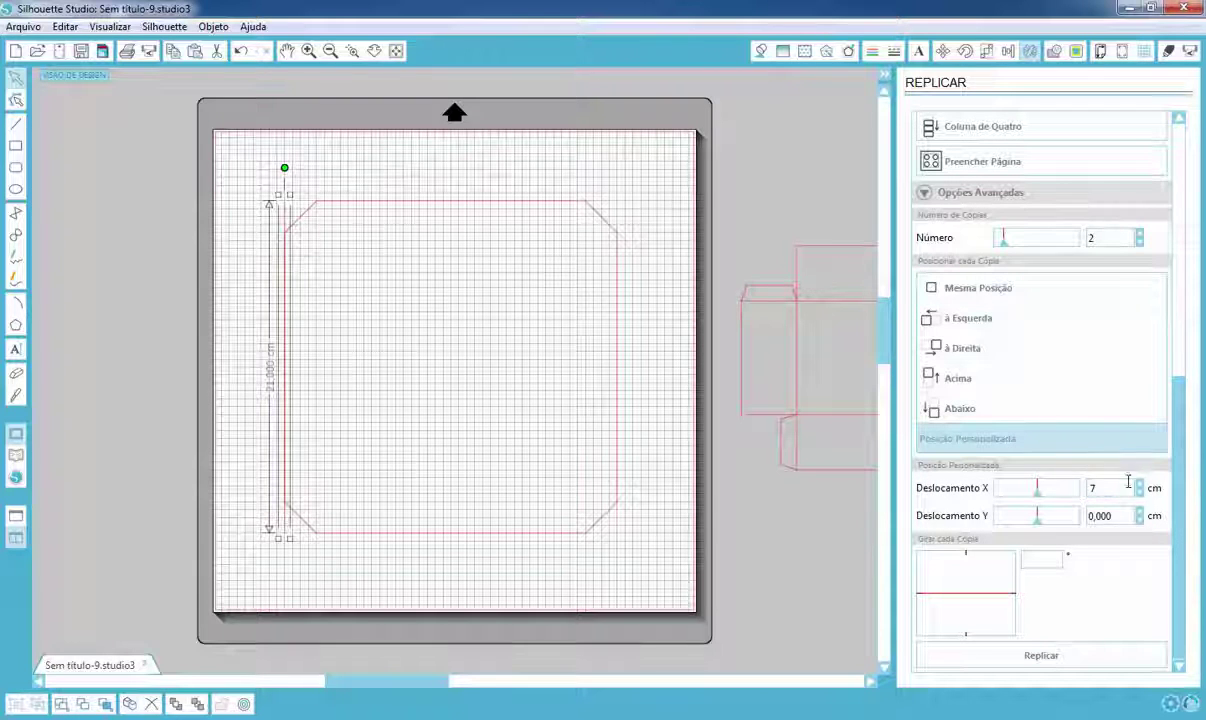
pyautogui.write('7')
pyautogui.click(1109, 655)
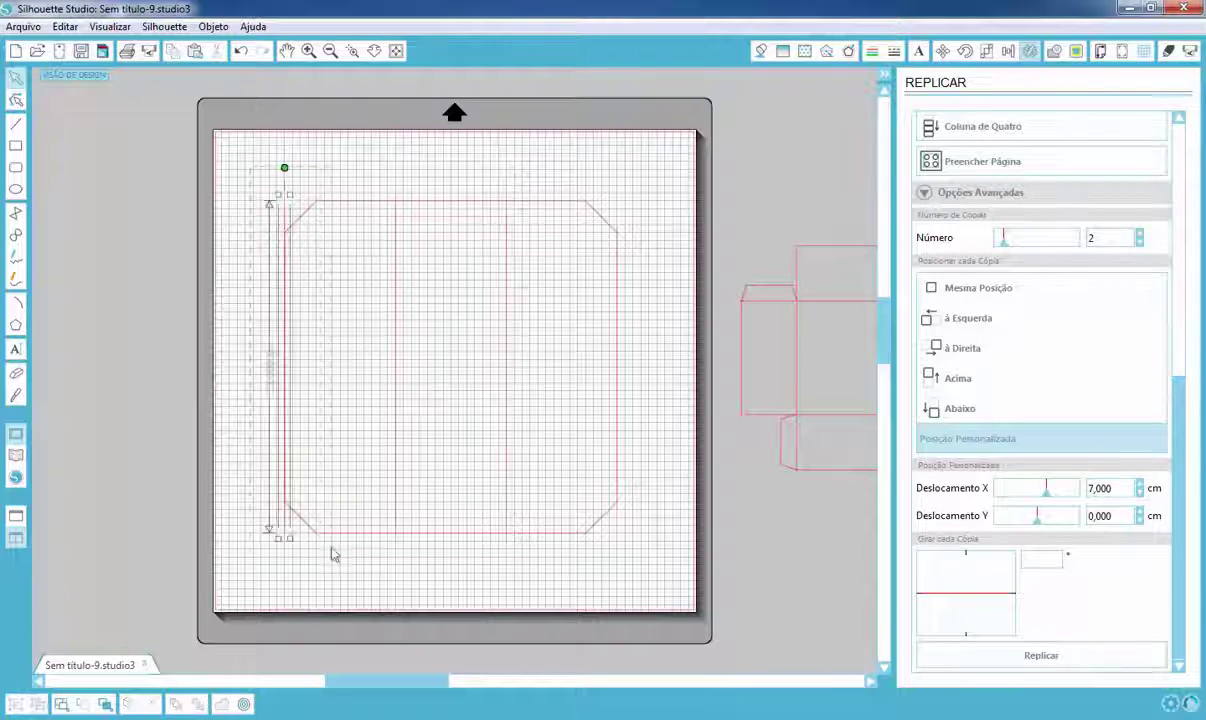
# Step: Remove the original line on the left side and group the two vertical copies inside the square
pyautogui.click(364, 181)
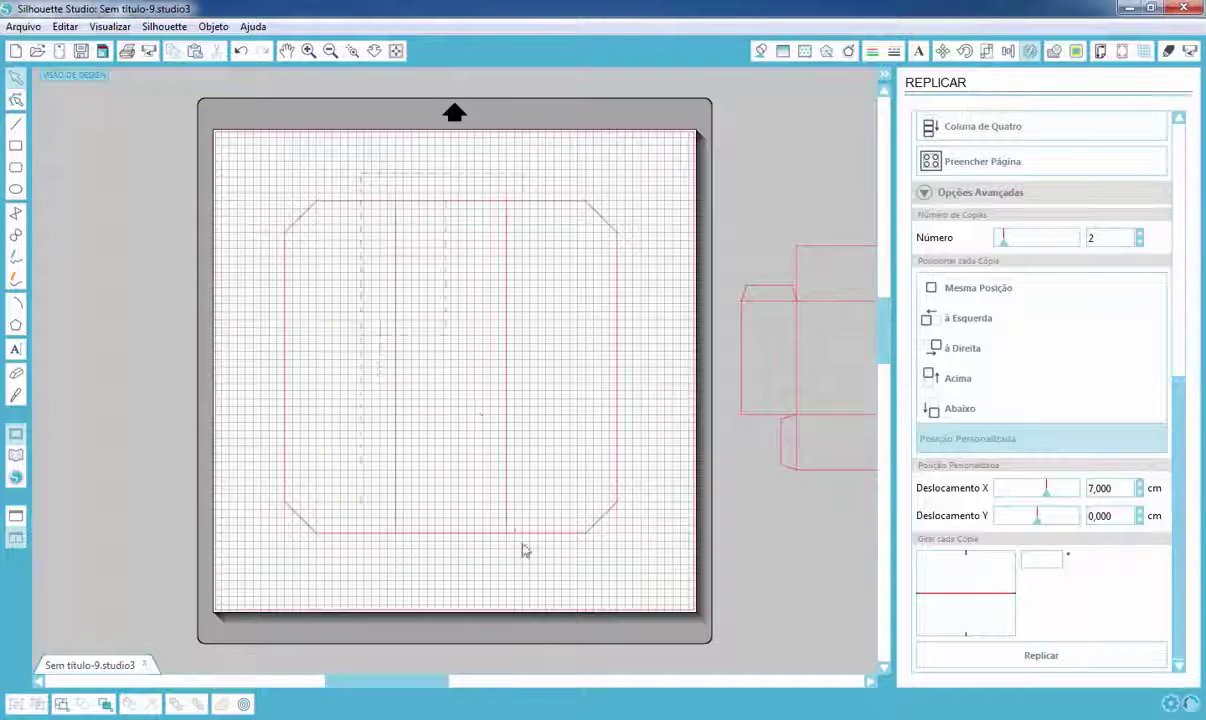
pyautogui.moveTo(522, 550); pyautogui.dragTo(524, 552)
pyautogui.rightClick(643, 475)
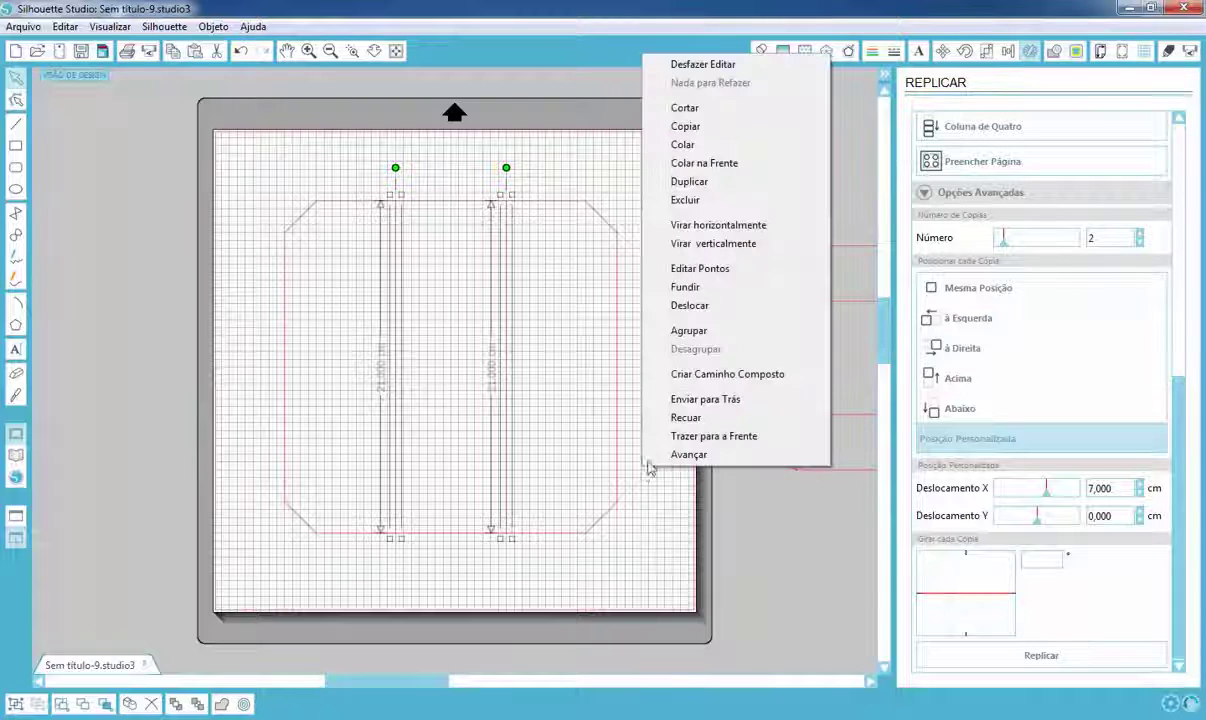
pyautogui.click(660, 322)
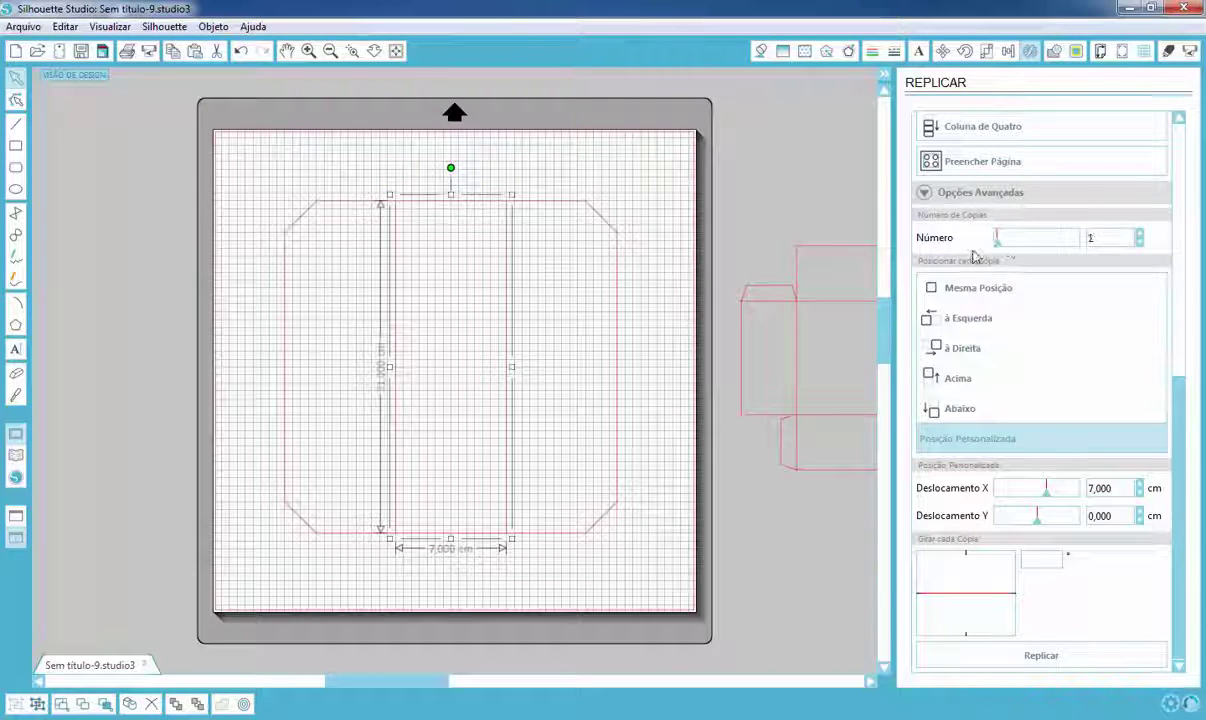
# Step: Replicate the grouped lines as 1 copy rotated 90°, with Deslocamento X set to 0
pyautogui.moveTo(1117, 487); pyautogui.dragTo(1065, 487)
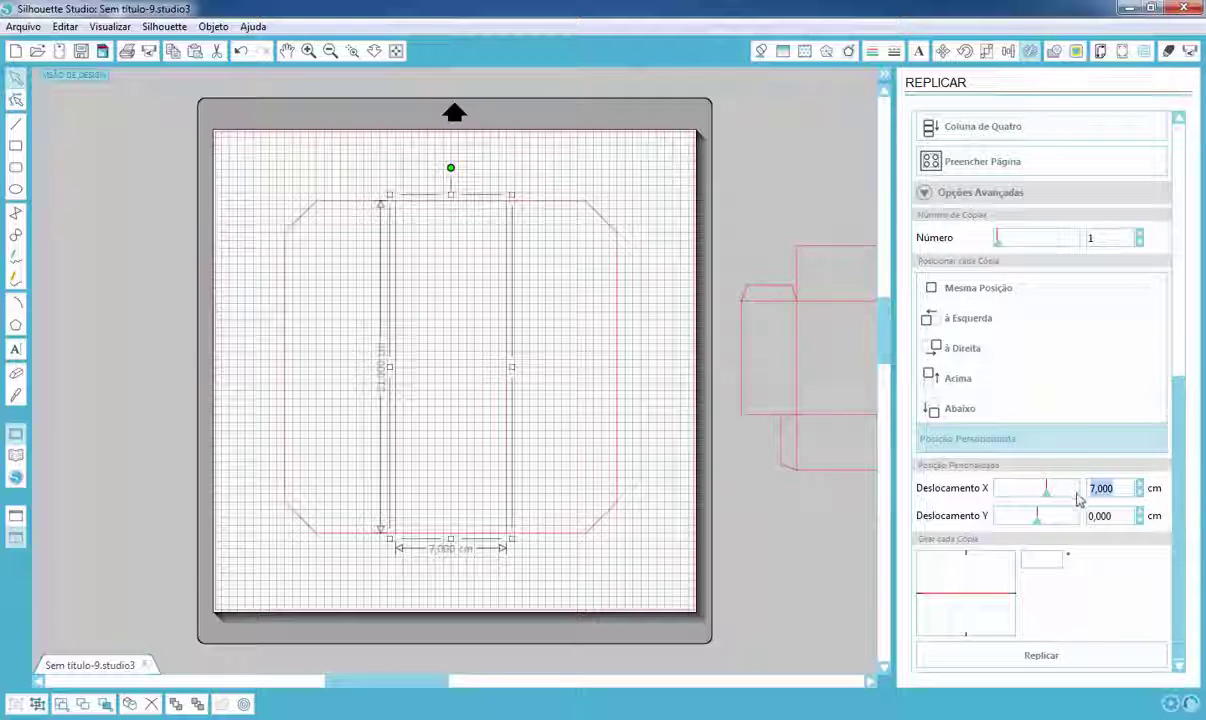
pyautogui.click(1047, 563)
pyautogui.write('90')
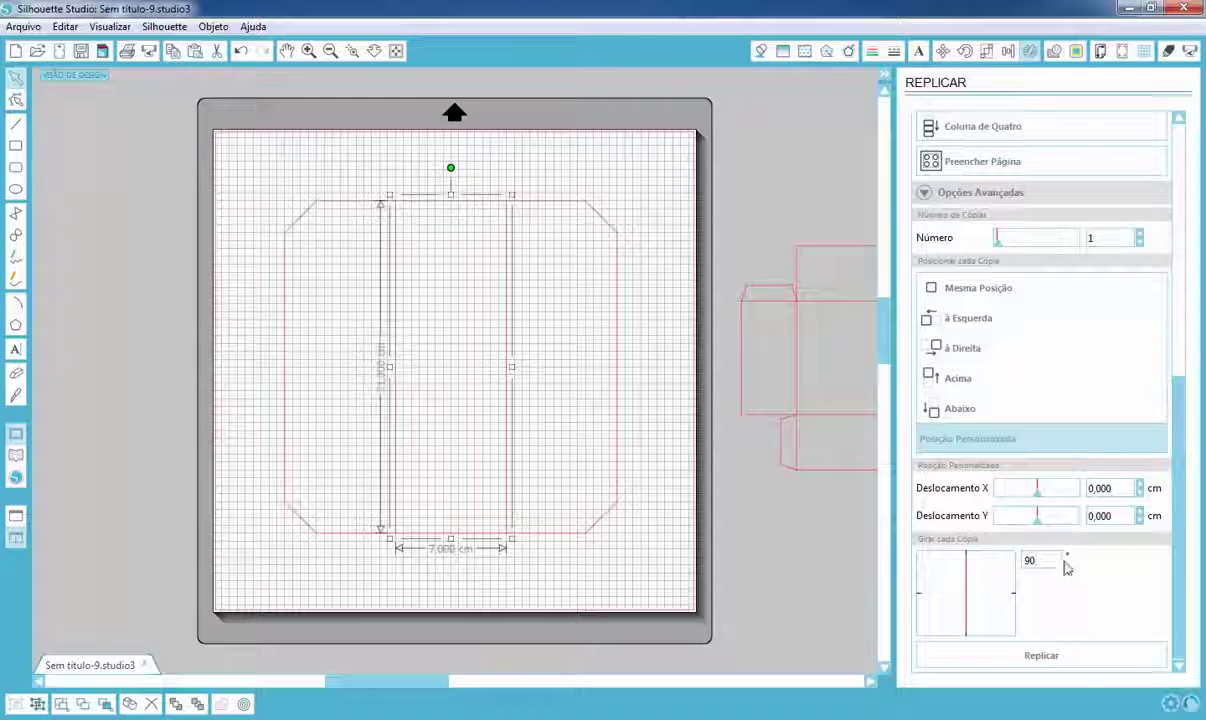
pyautogui.click(1073, 656)
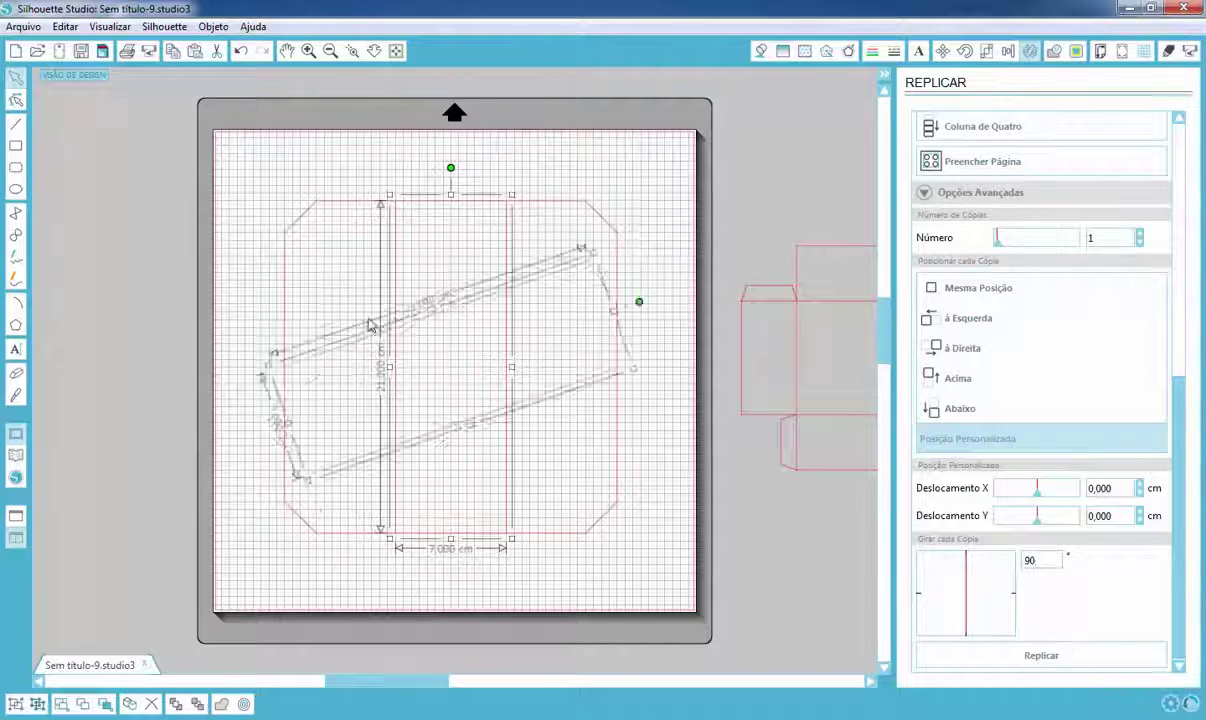
# Step: Group the vertical and horizontal fold lines inside the bevelled square
pyautogui.moveTo(238, 170); pyautogui.dragTo(691, 607)
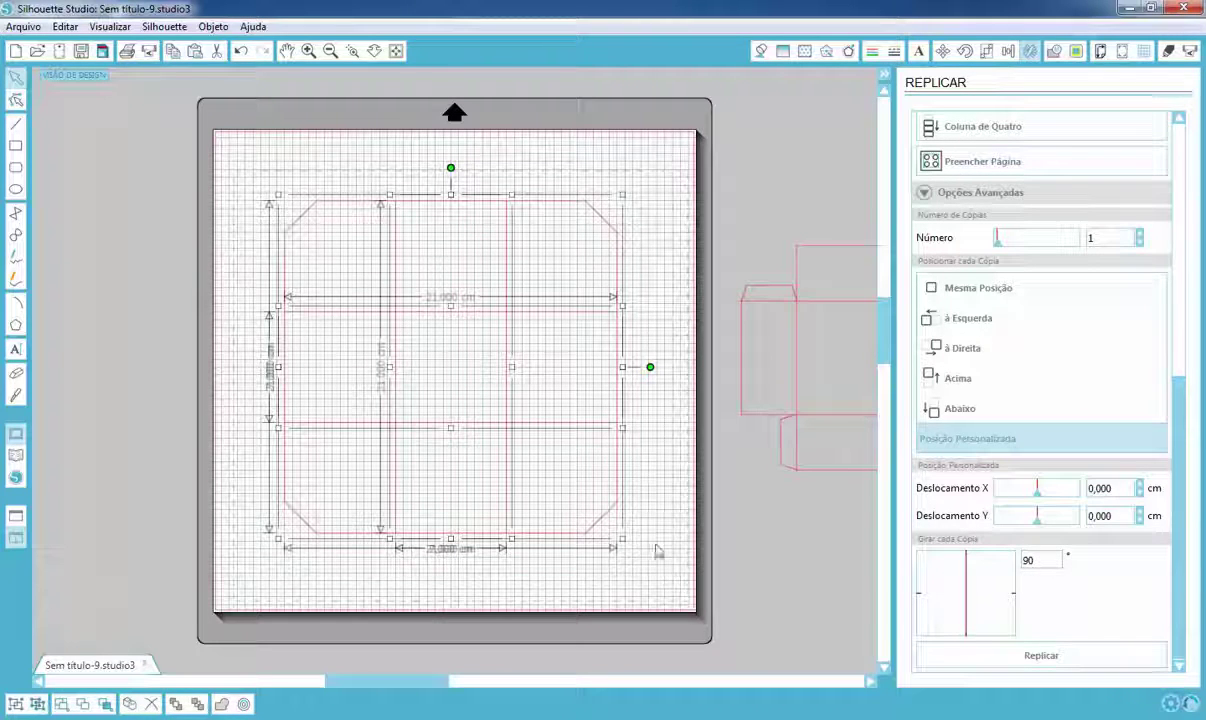
pyautogui.rightClick(645, 495)
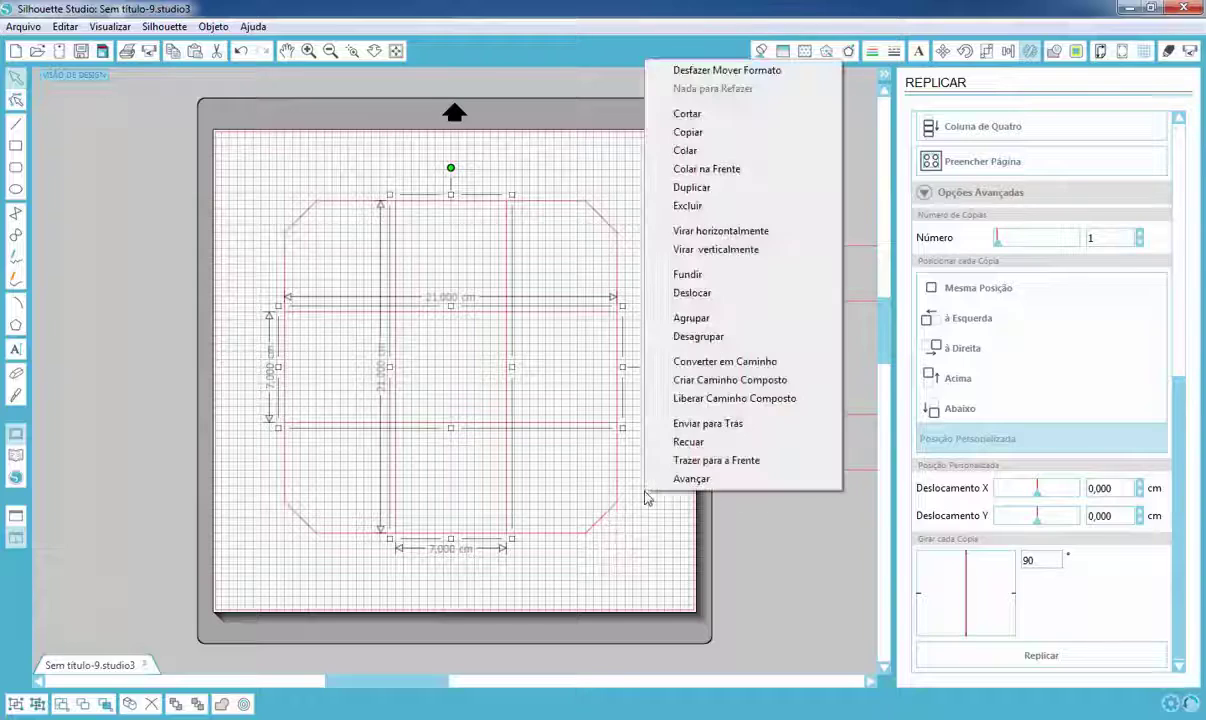
pyautogui.click(692, 318)
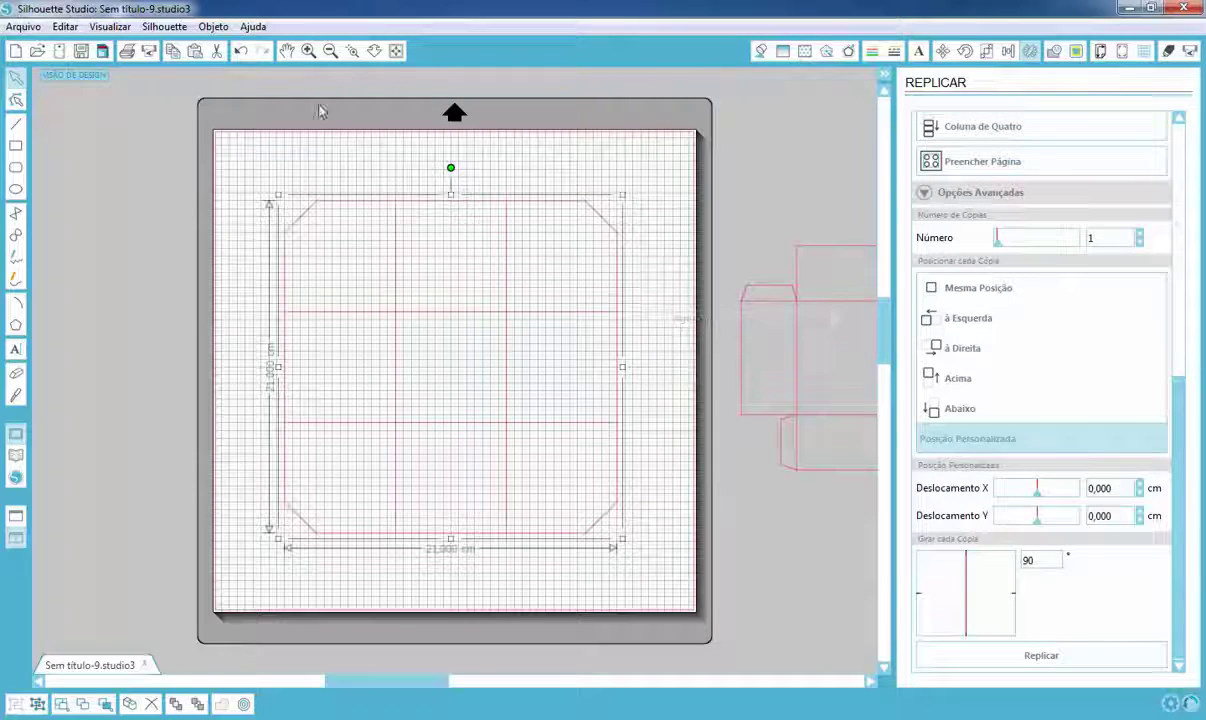
# Step: Draw a diagonal line spanning about 6 × 6 cm from the upper-left fold intersection to the middle of the upper-left bevel
pyautogui.scroll(3, 309, 196)
pyautogui.scroll(-5, 318, 105)
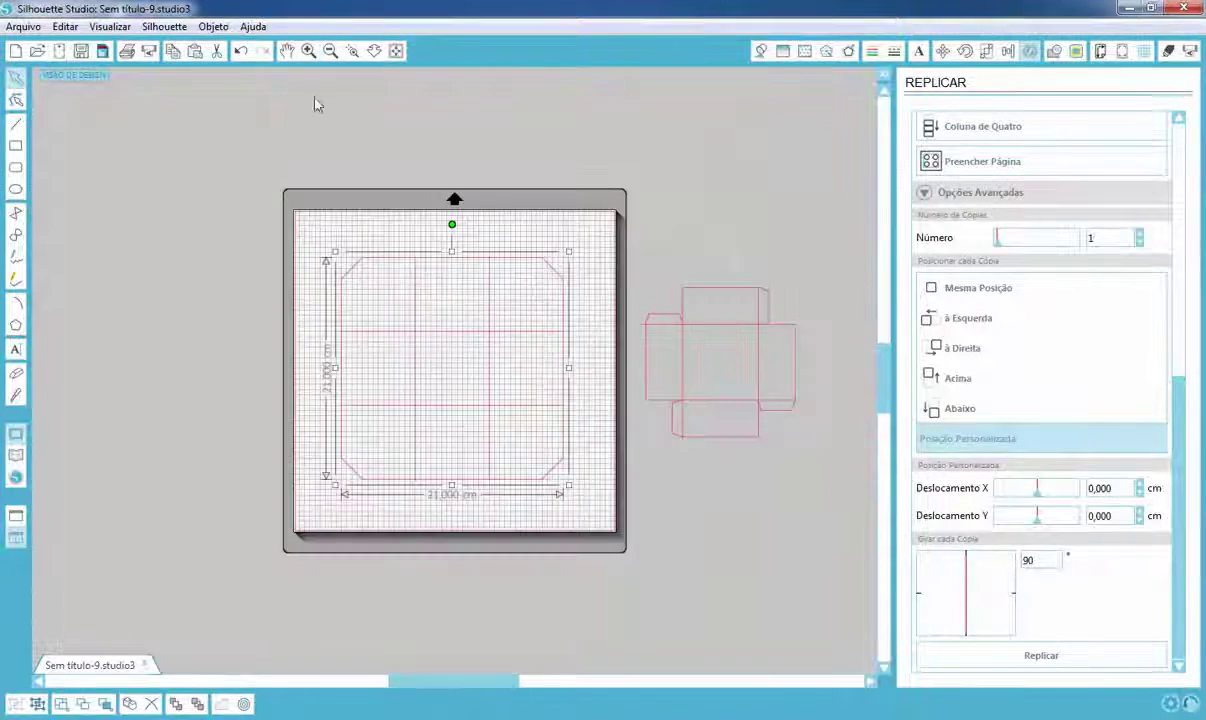
pyautogui.click(350, 52)
pyautogui.moveTo(300, 240); pyautogui.dragTo(449, 369)
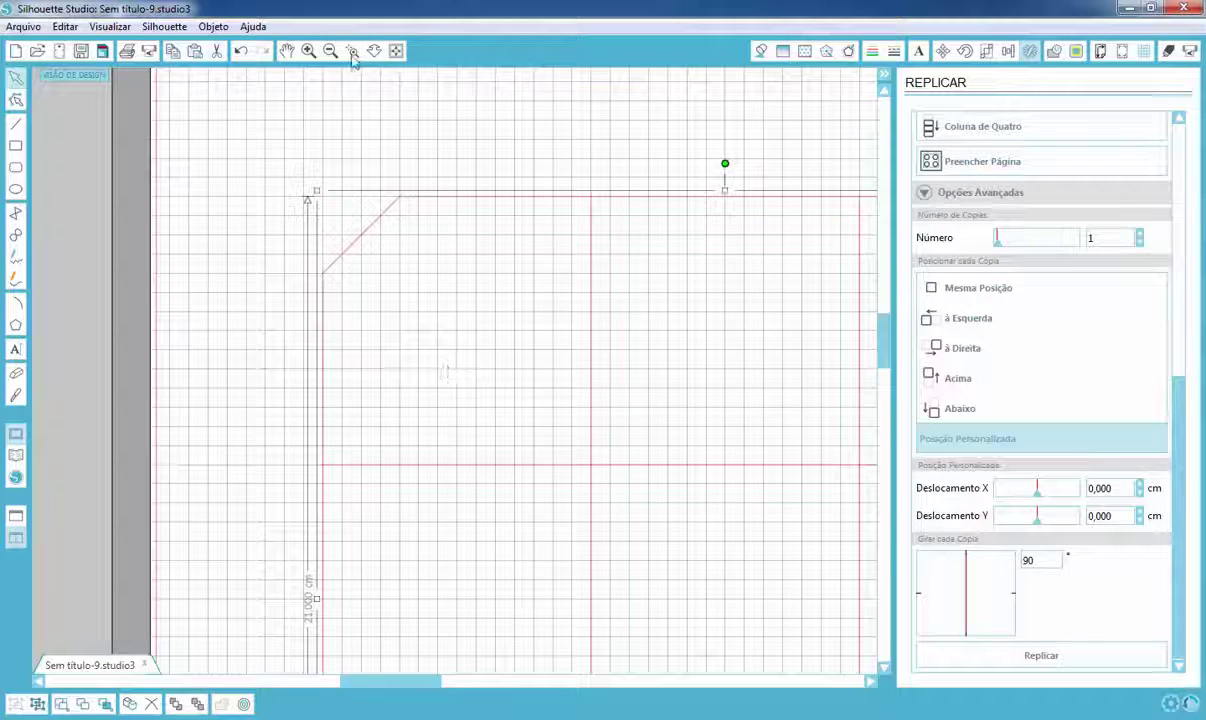
pyautogui.click(352, 52)
pyautogui.moveTo(296, 178); pyautogui.dragTo(557, 438)
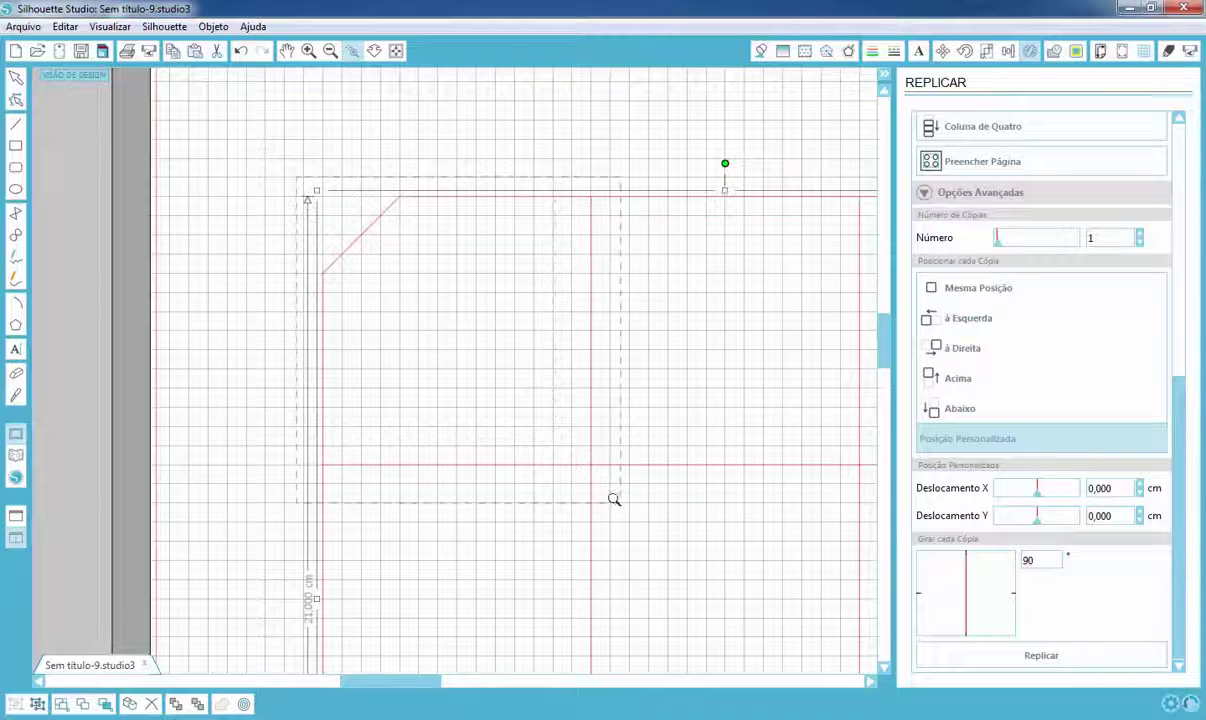
pyautogui.moveTo(614, 499); pyautogui.dragTo(614, 502)
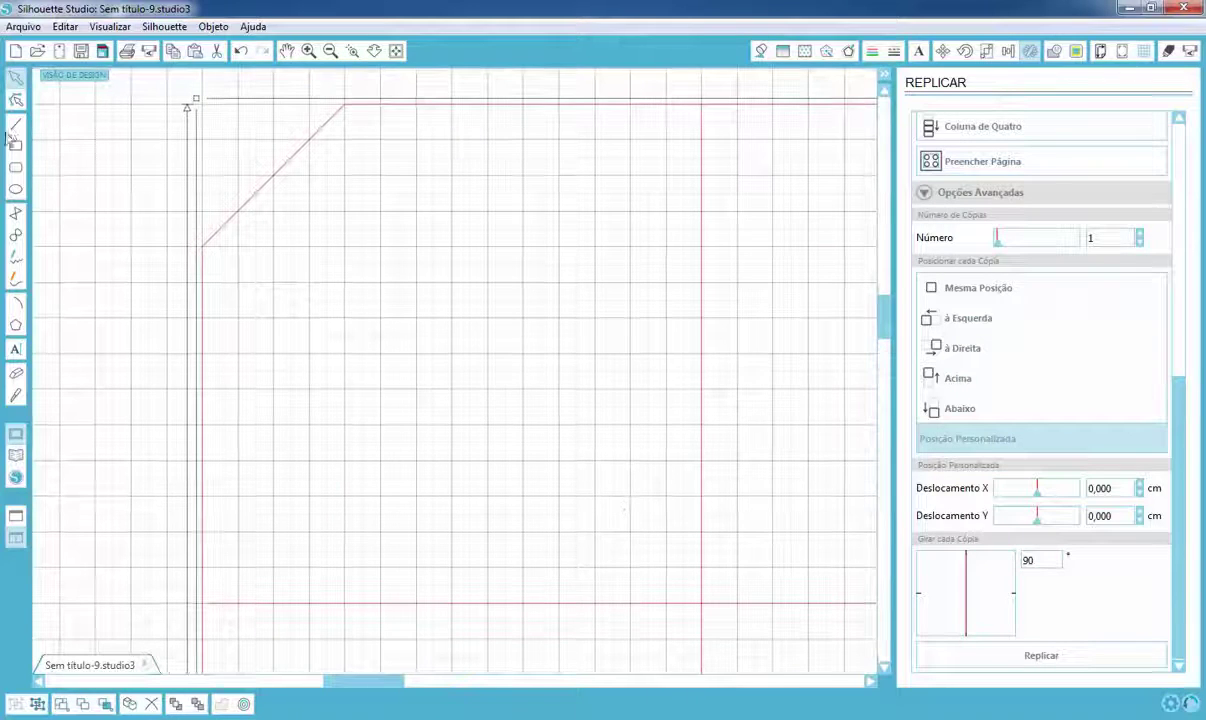
pyautogui.click(15, 123)
pyautogui.click(700, 602)
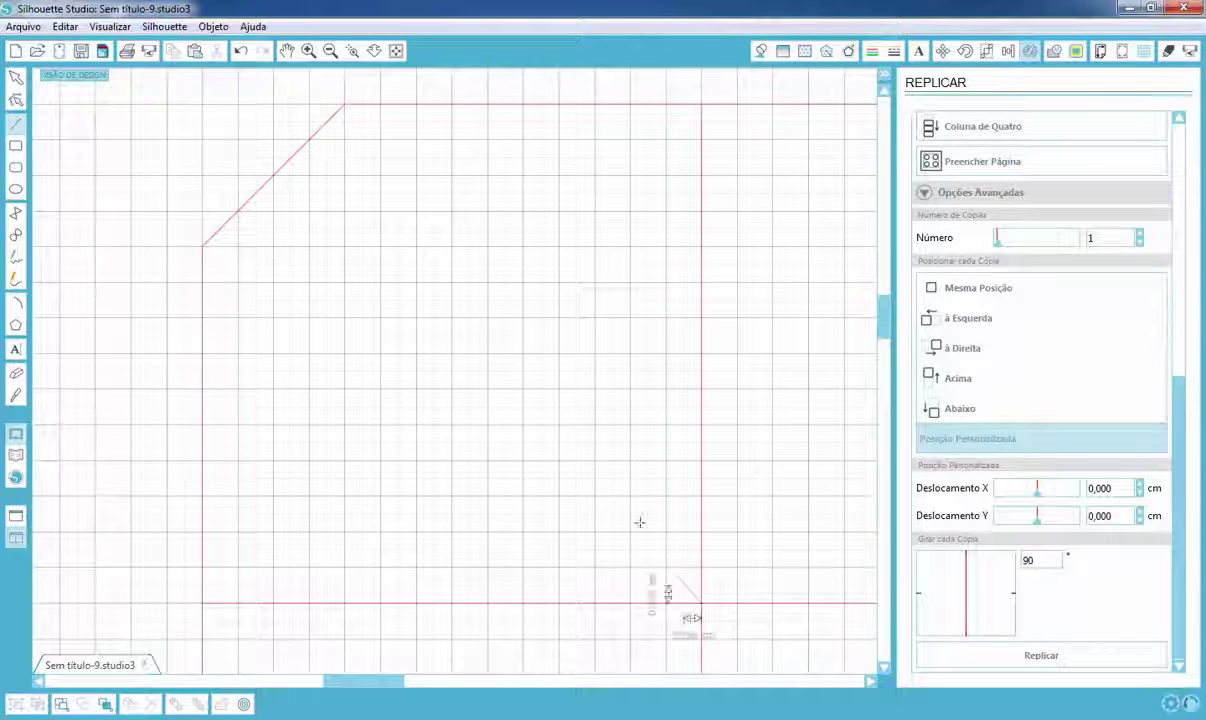
pyautogui.click(273, 175)
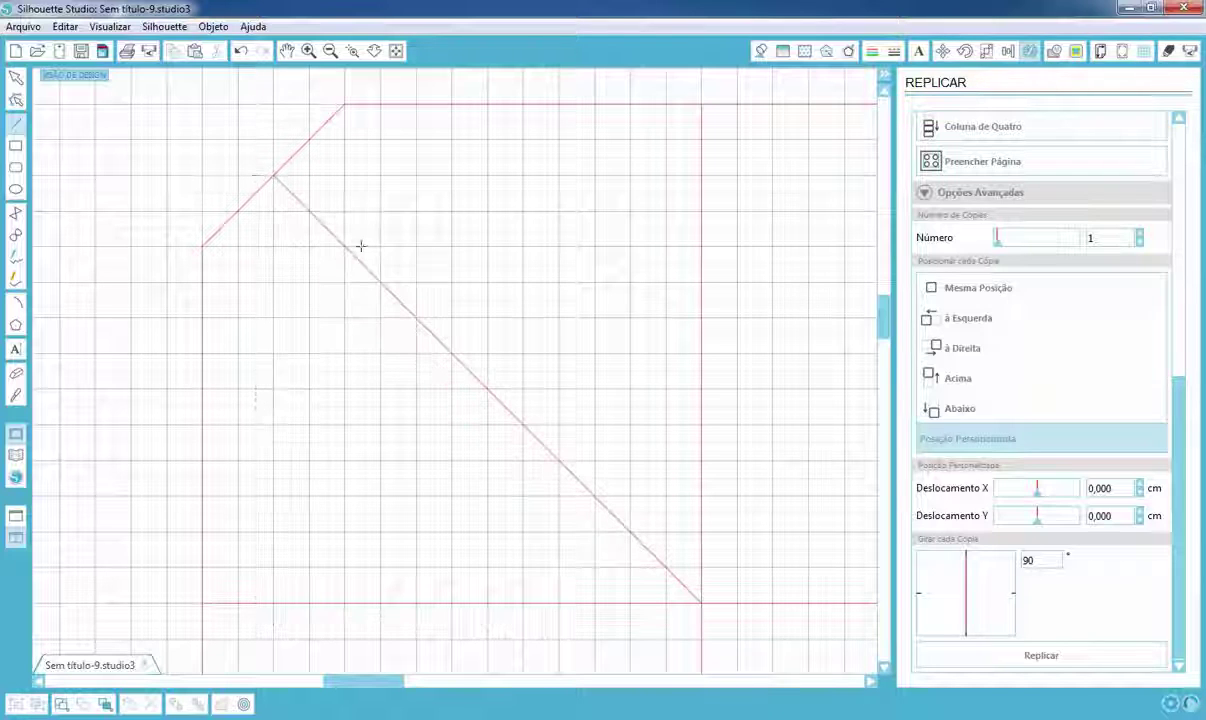
# Step: Draw diagonals from the right-hand fold intersections to their bevels, about 6 × 6 cm at the upper corner and 5.75 × 6.25 cm at the lower
pyautogui.moveTo(365, 690)
pyautogui.mouseDown()
pyautogui.moveTo(555, 689)
pyautogui.moveTo(542, 690)
pyautogui.mouseUp()
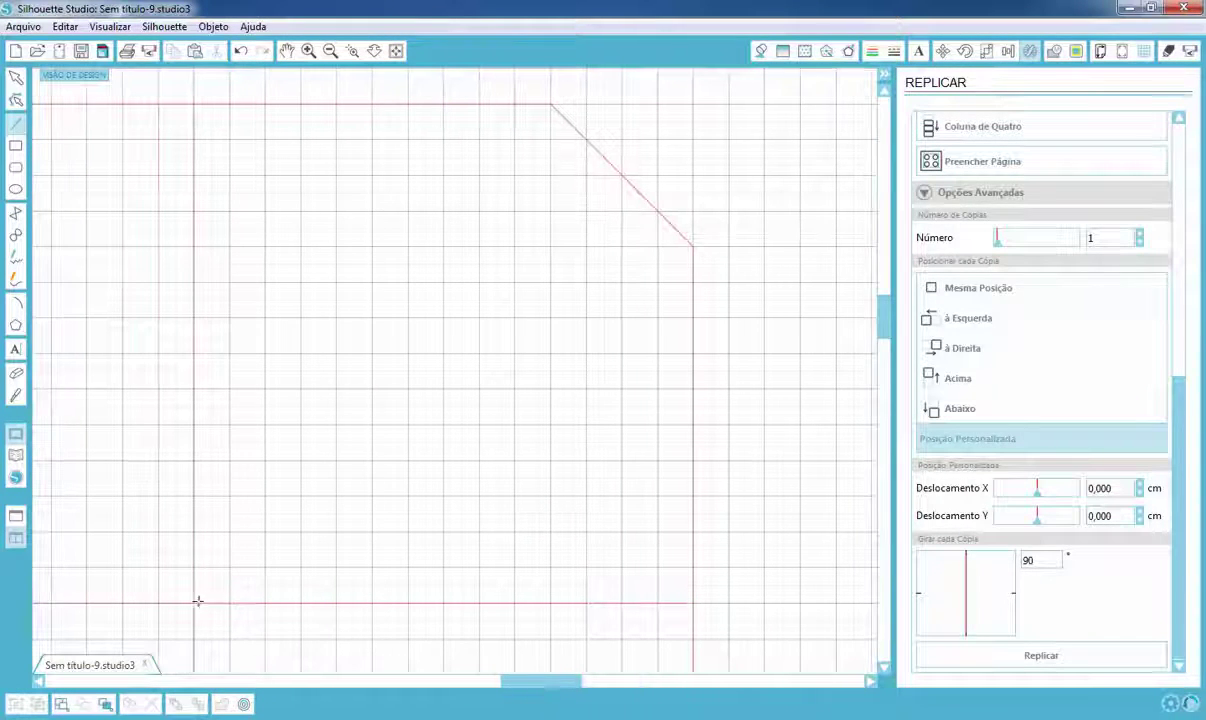
pyautogui.click(195, 601)
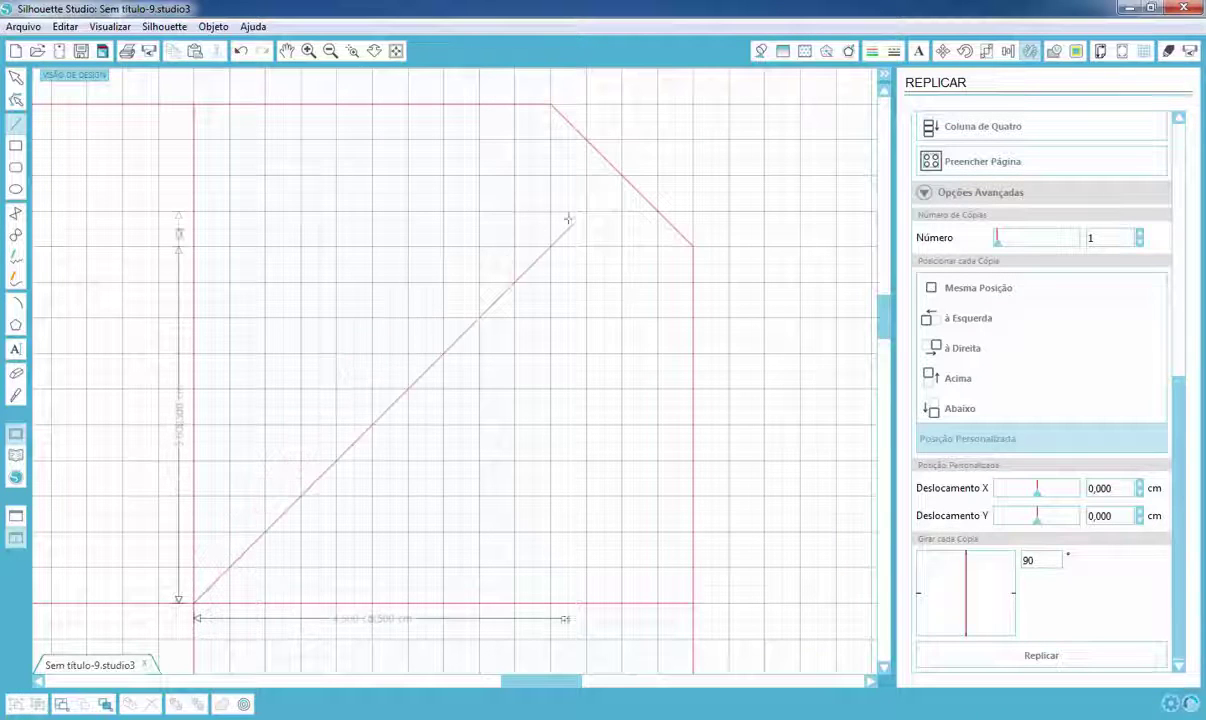
pyautogui.click(620, 176)
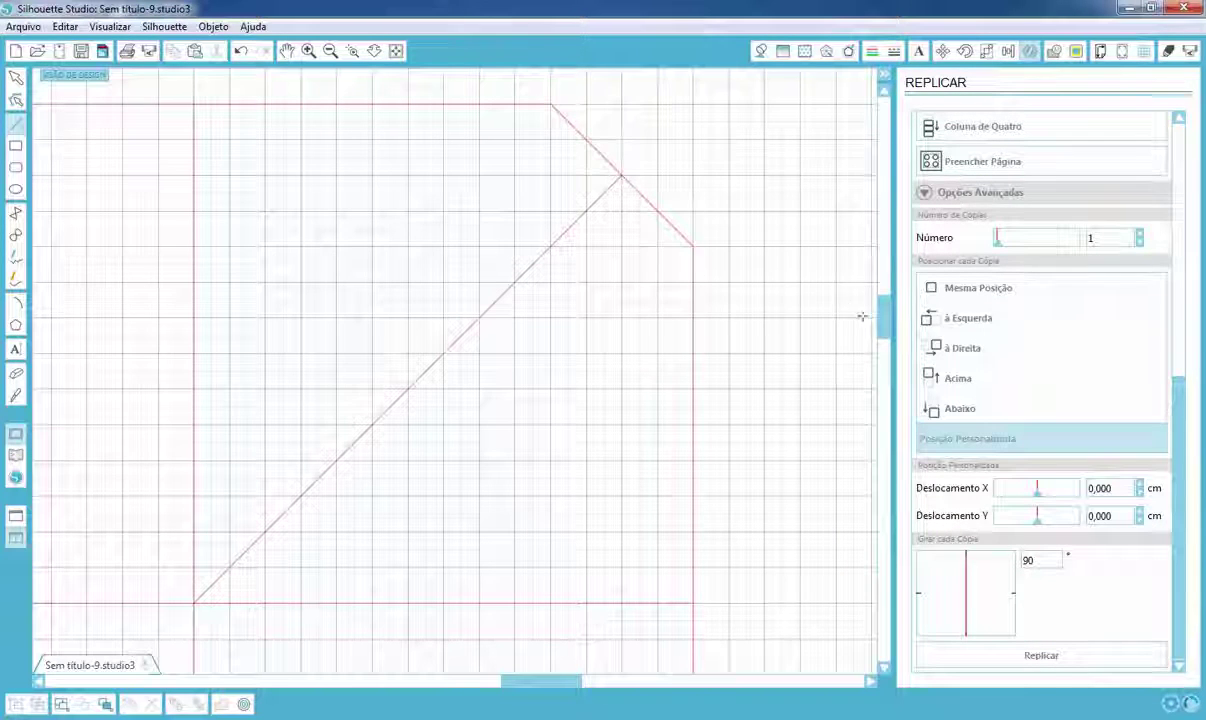
pyautogui.moveTo(884, 316); pyautogui.dragTo(887, 428)
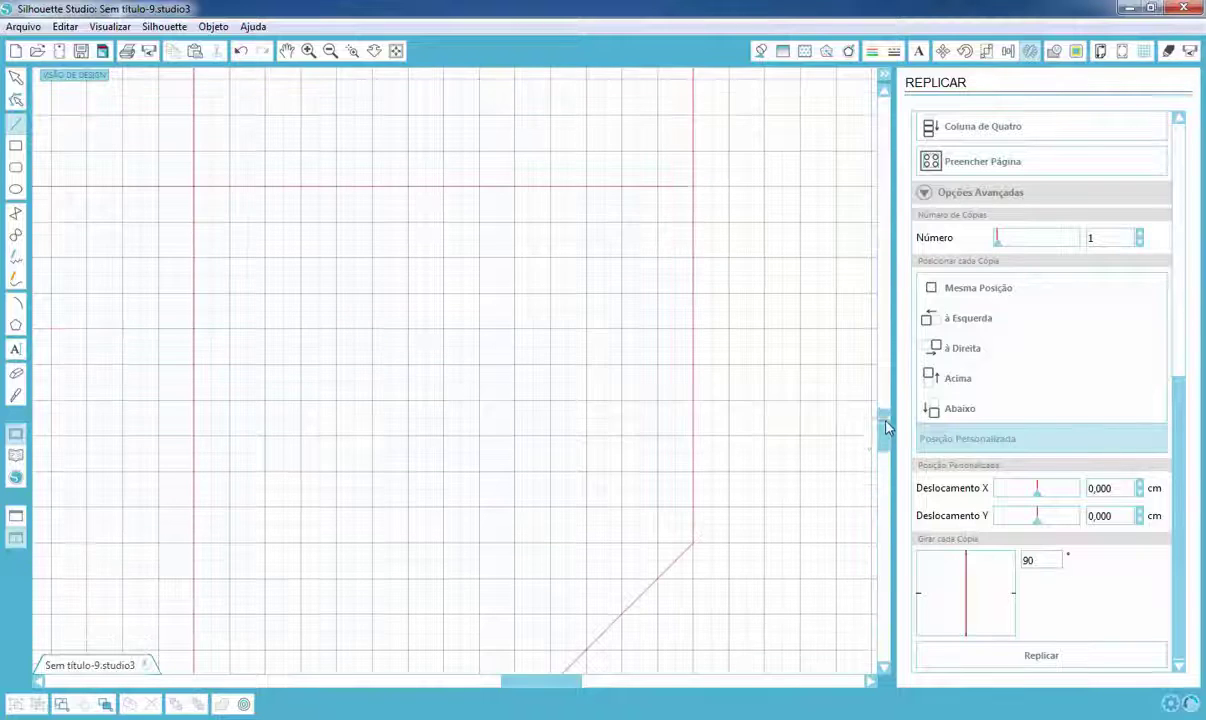
pyautogui.click(195, 187)
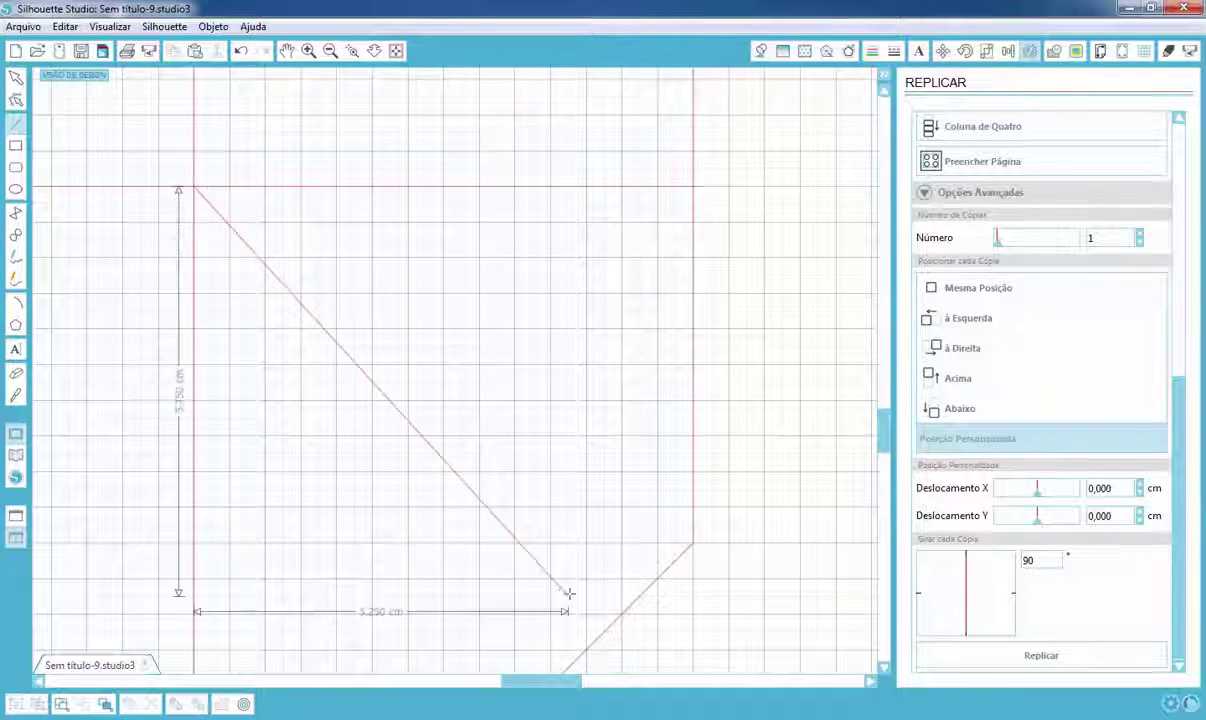
pyautogui.click(601, 629)
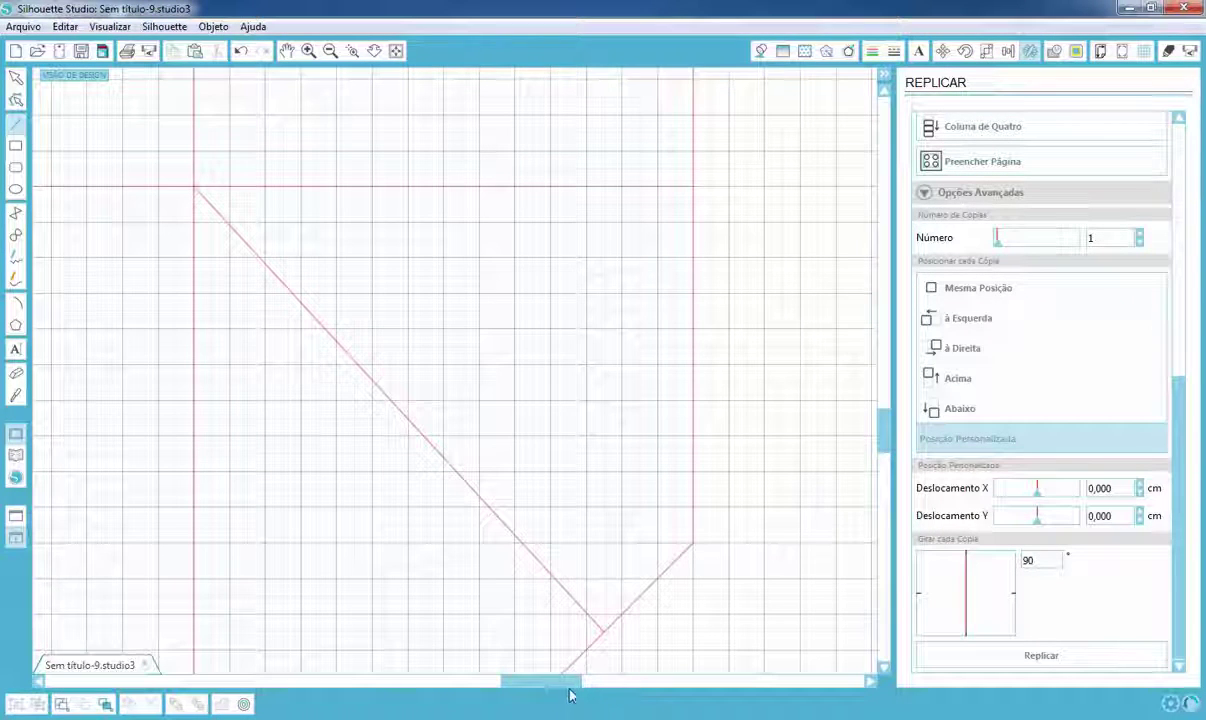
# Step: Draw a diagonal spanning about 6 × 6 cm from the lower-left fold intersection to the middle of the lower-left bevel
pyautogui.moveTo(560, 693); pyautogui.dragTo(388, 681)
pyautogui.click(683, 187)
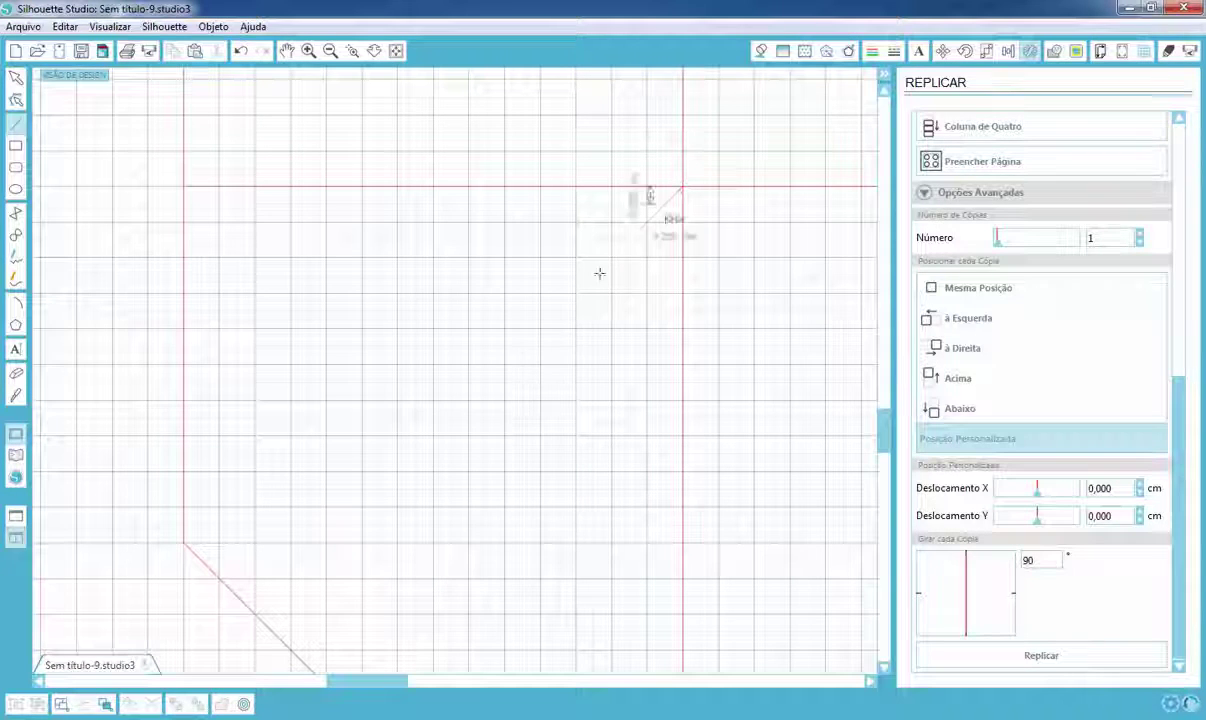
pyautogui.click(255, 612)
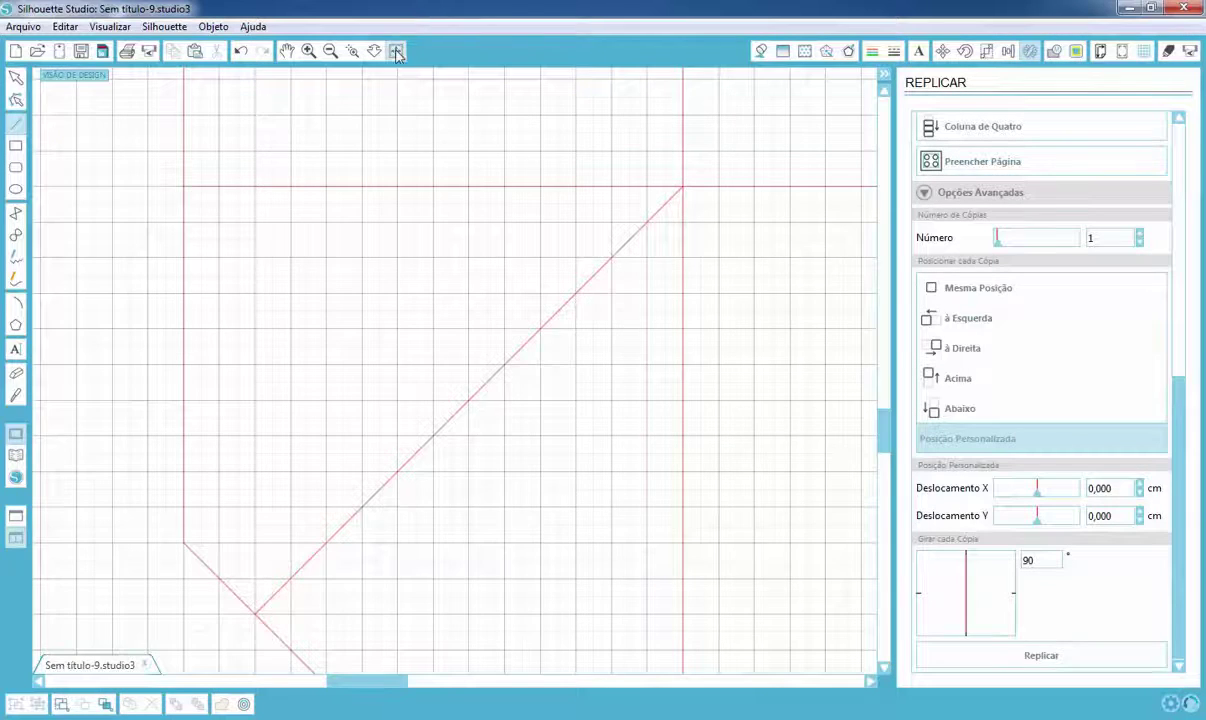
# Step: Group the four corner diagonals with the grid of fold lines
pyautogui.click(396, 52)
pyautogui.click(16, 80)
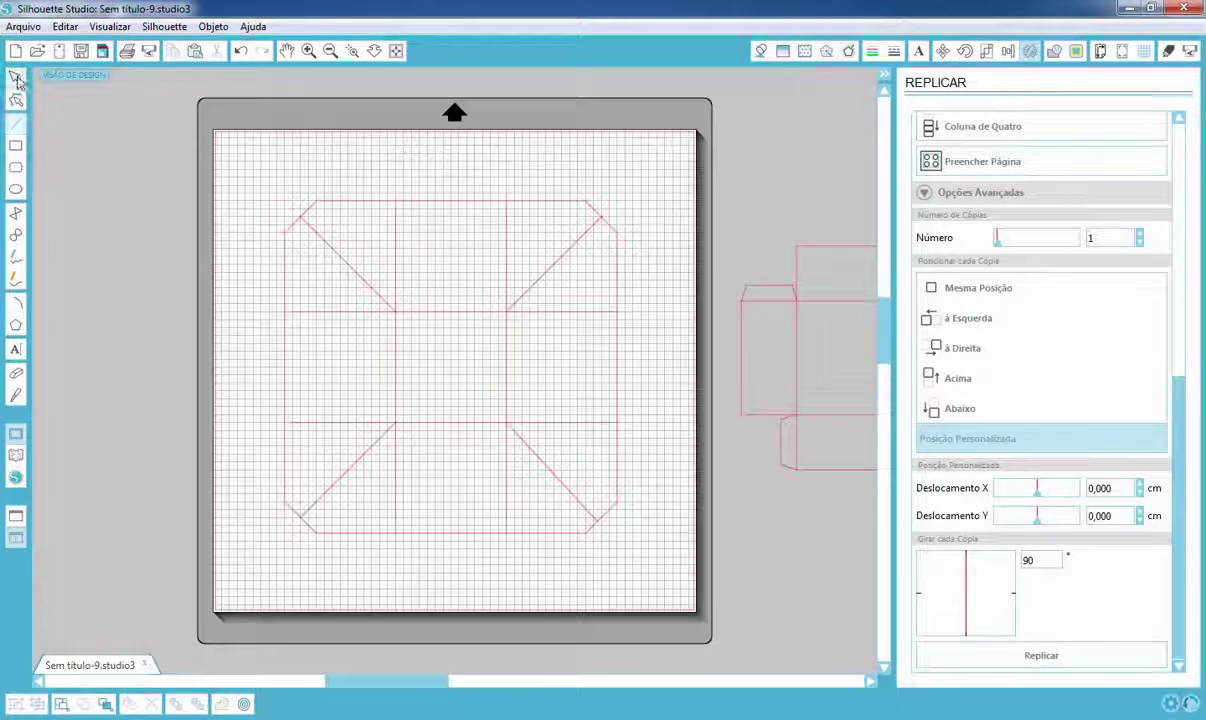
pyautogui.moveTo(264, 183); pyautogui.dragTo(687, 591)
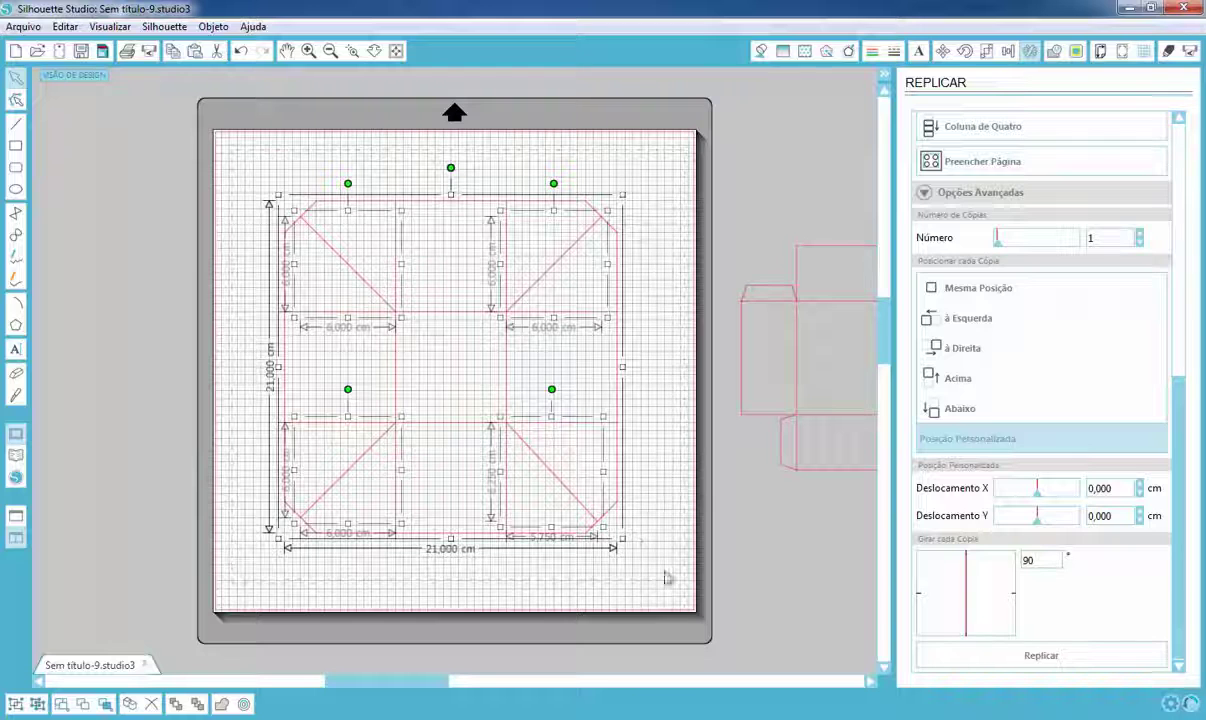
pyautogui.rightClick(648, 422)
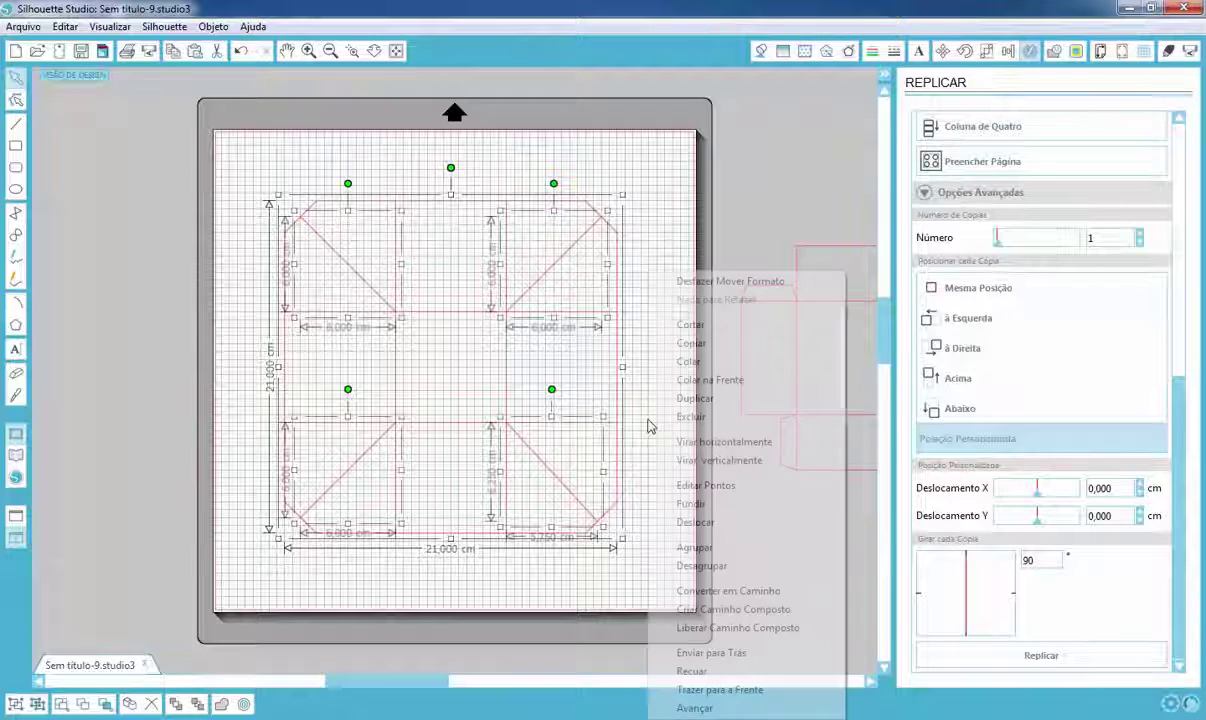
pyautogui.click(737, 549)
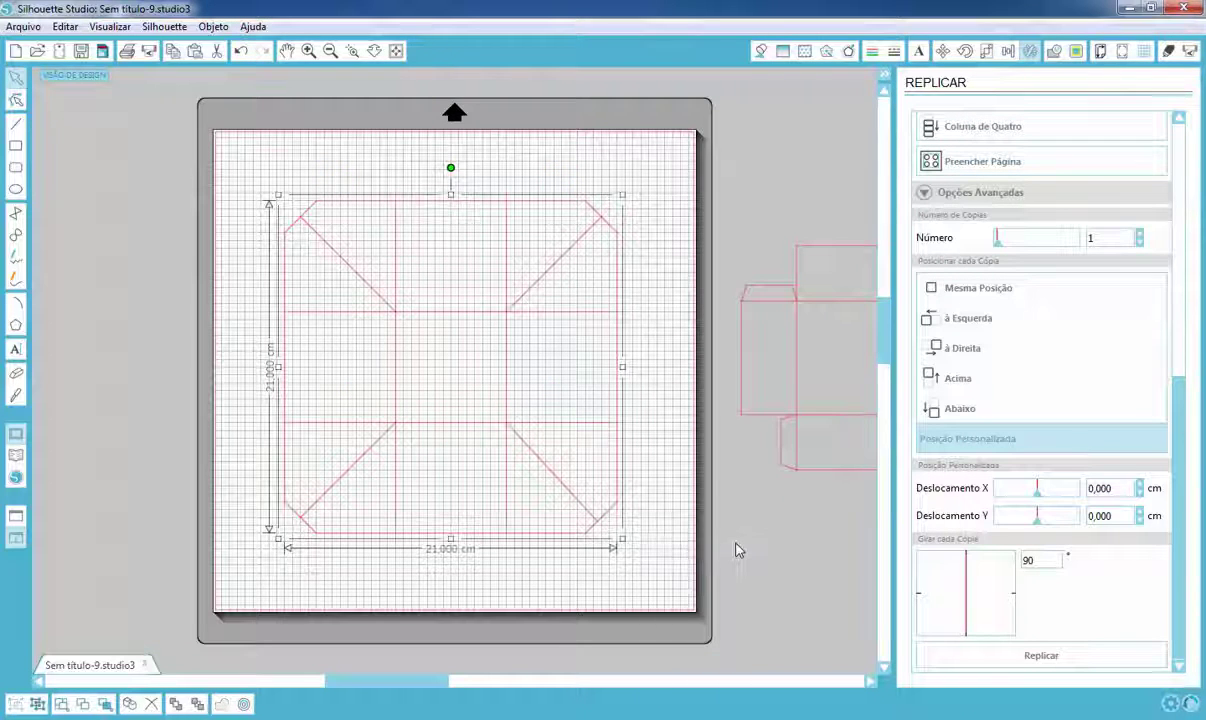
# Step: Apply the Perfurar Borda cut style to the fold lines, use Cortar for the outer outline, and group them together
pyautogui.click(1100, 51)
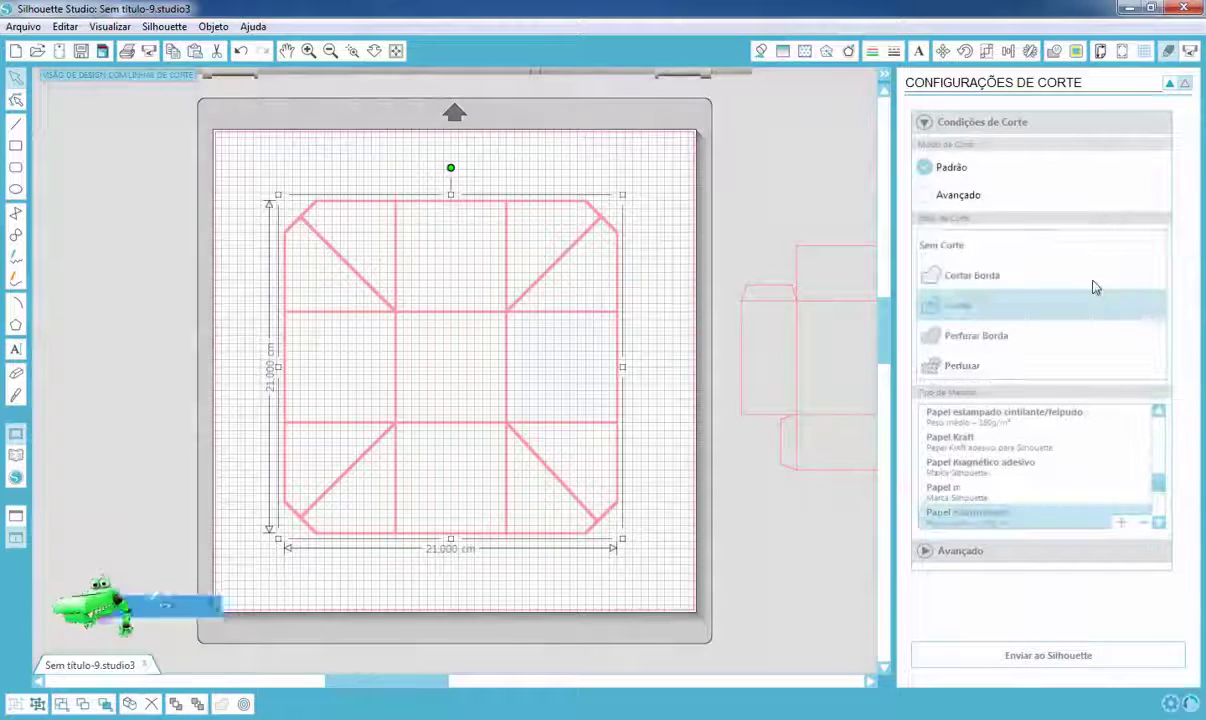
pyautogui.click(966, 340)
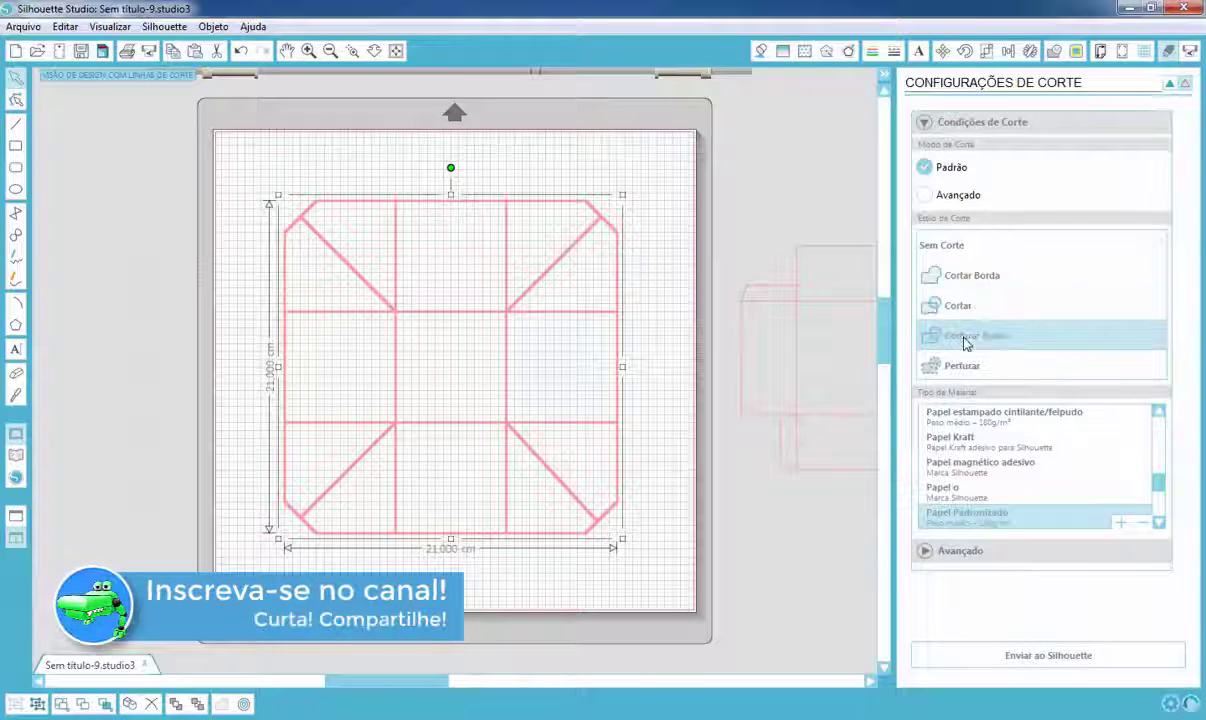
pyautogui.click(617, 298)
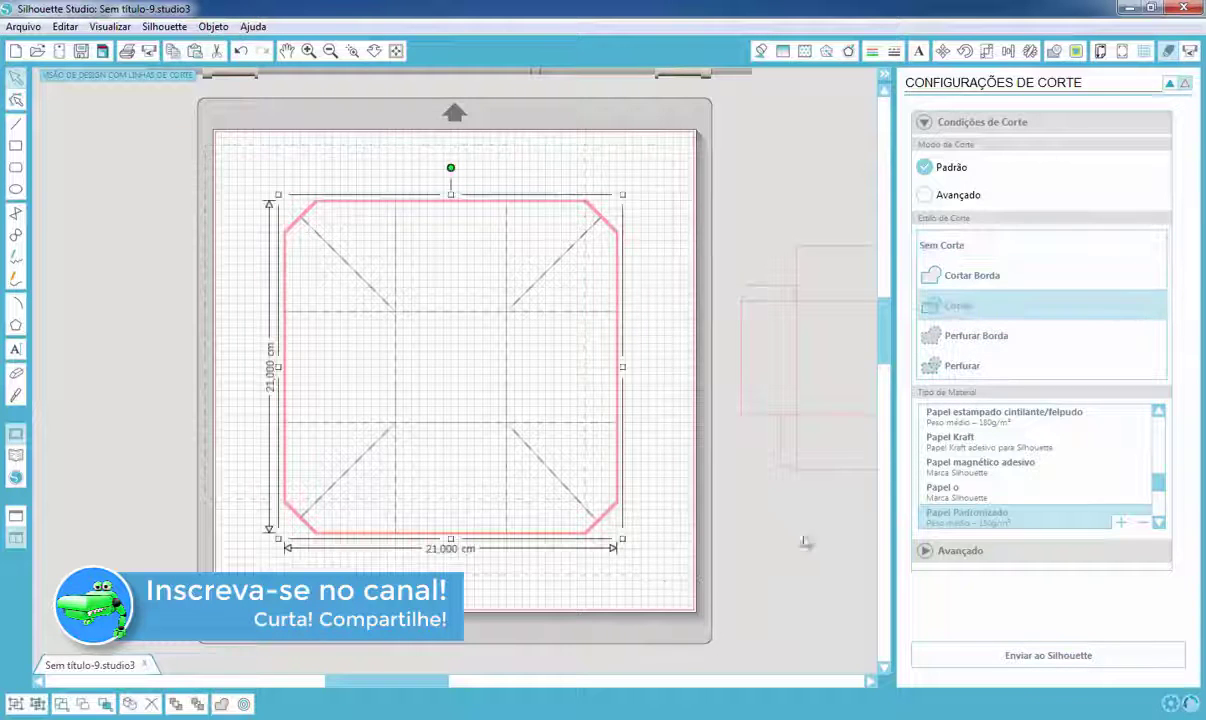
pyautogui.rightClick(678, 214)
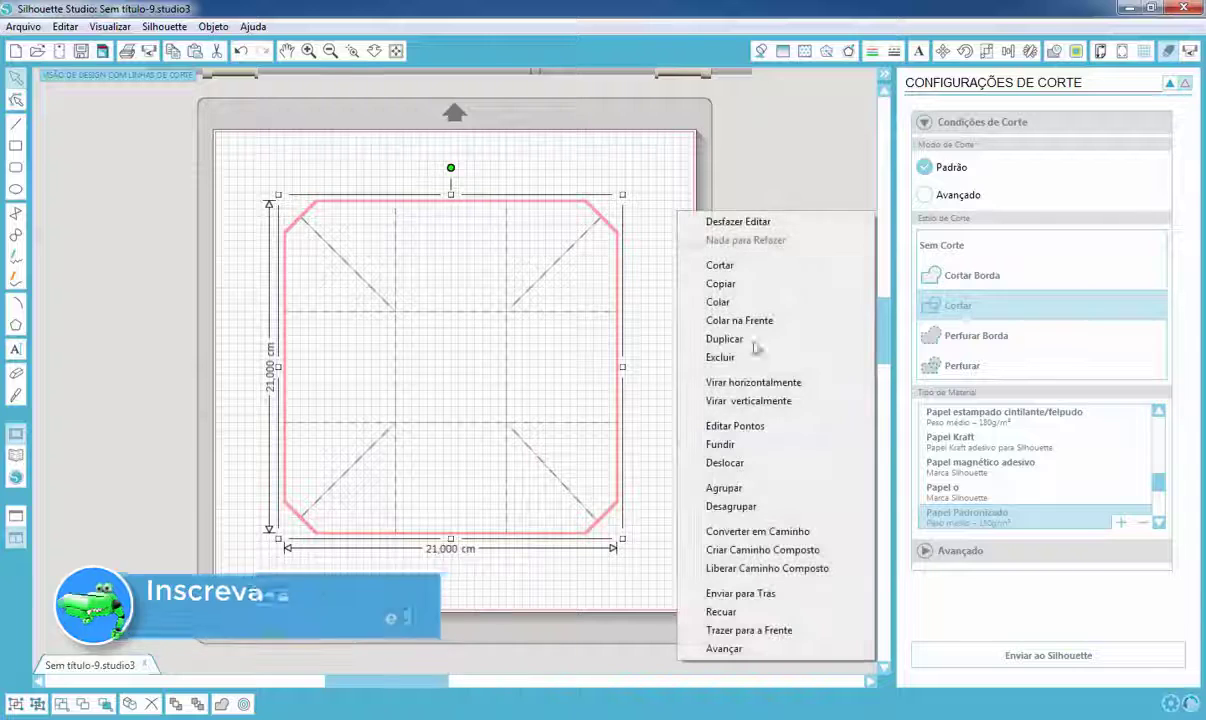
pyautogui.click(770, 489)
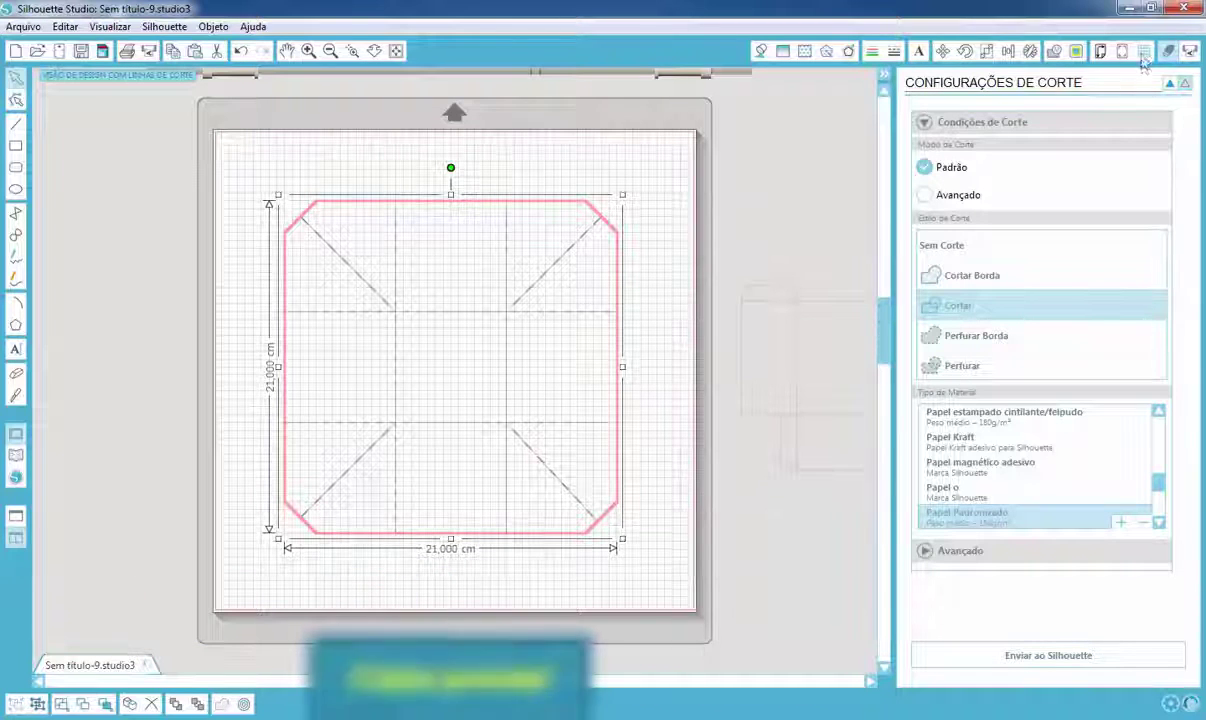
# Step: Turn off the grid display and grid snapping, and centre the bevelled template on the page
pyautogui.click(1075, 50)
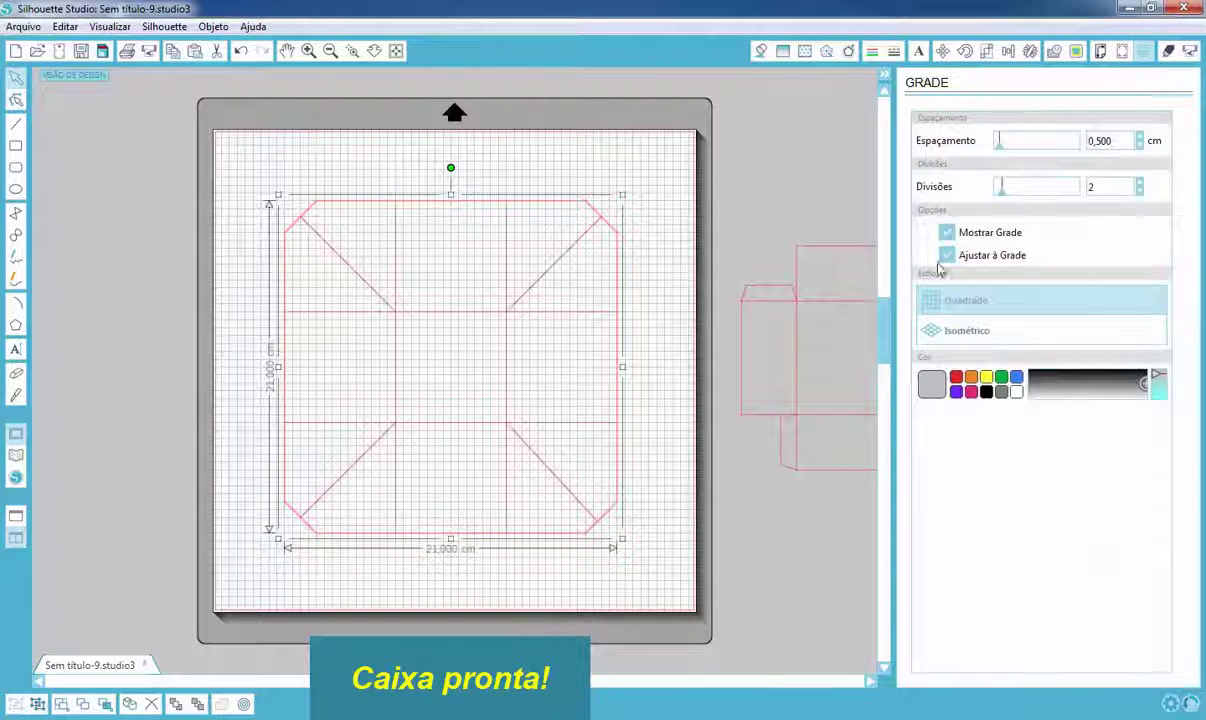
pyautogui.click(948, 233)
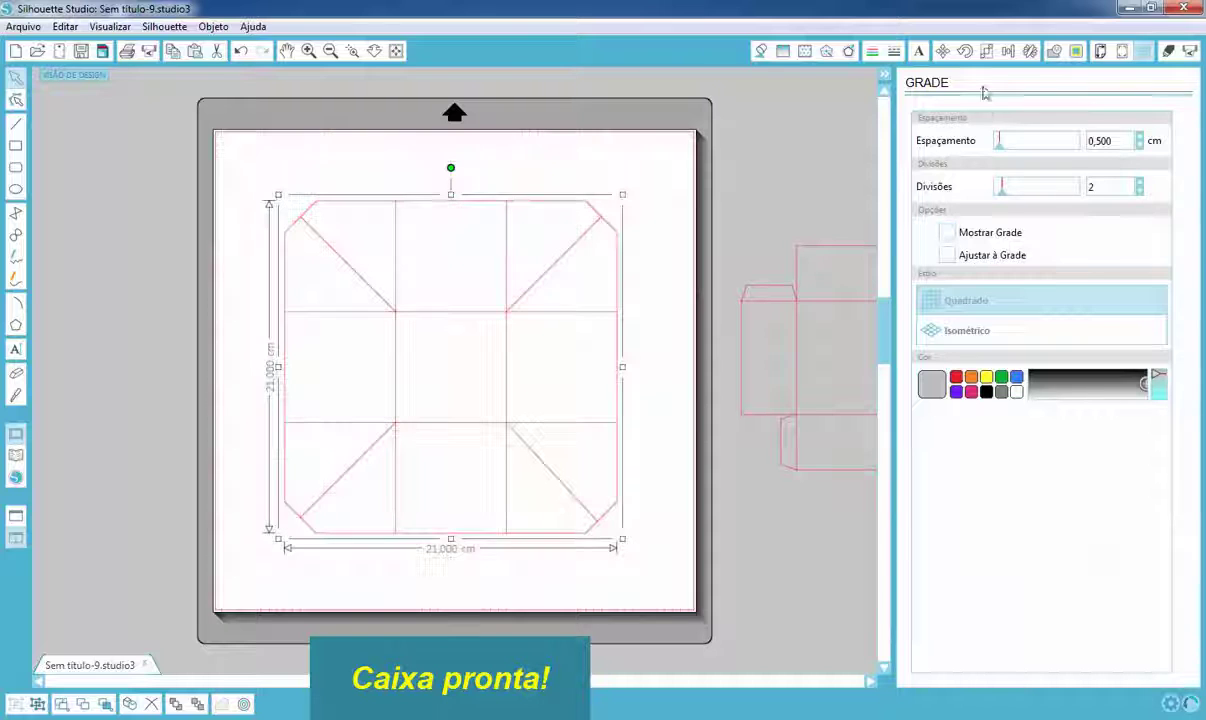
pyautogui.click(1007, 50)
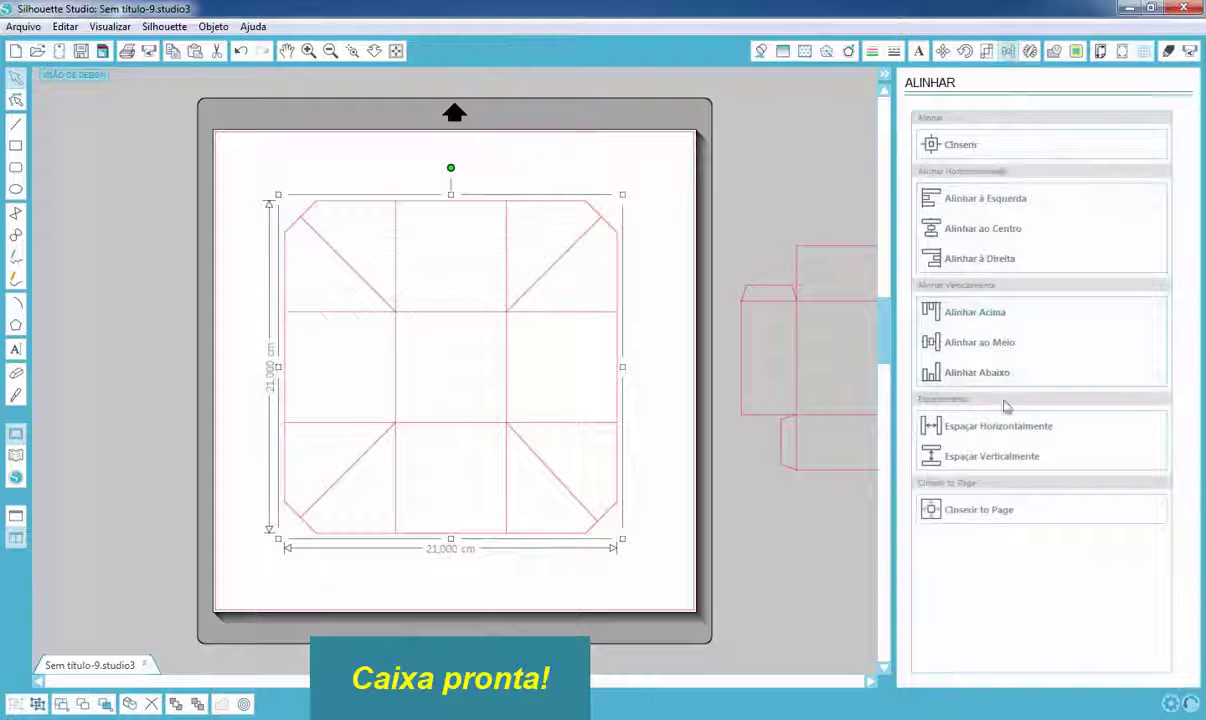
pyautogui.click(990, 510)
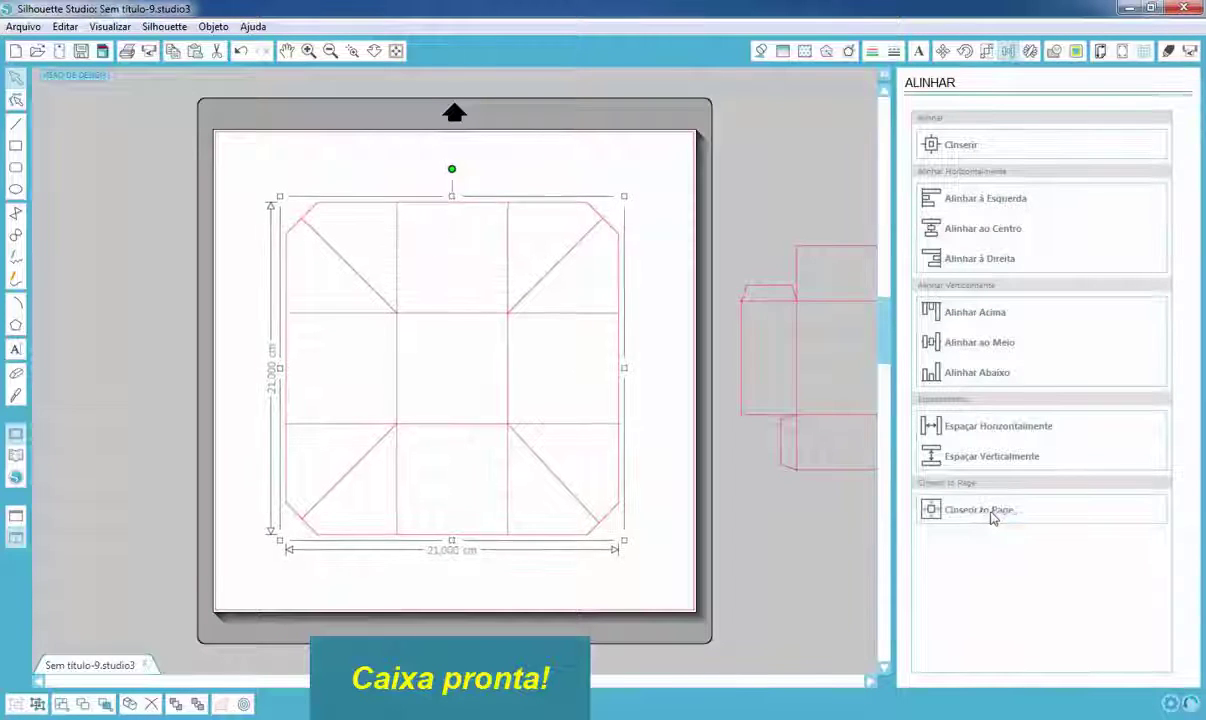
# Step: Move the first box template closer to the bevelled template, overlapping the page's right edge
pyautogui.click(752, 527)
pyautogui.moveTo(765, 453); pyautogui.dragTo(592, 502)
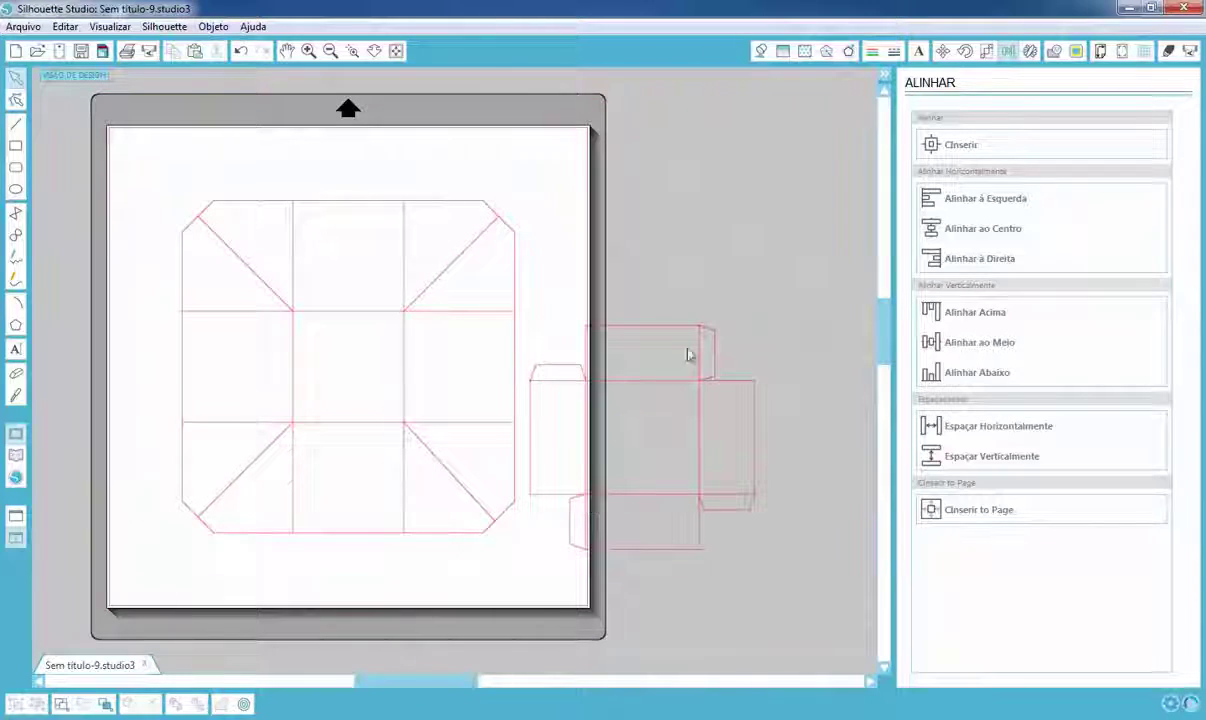